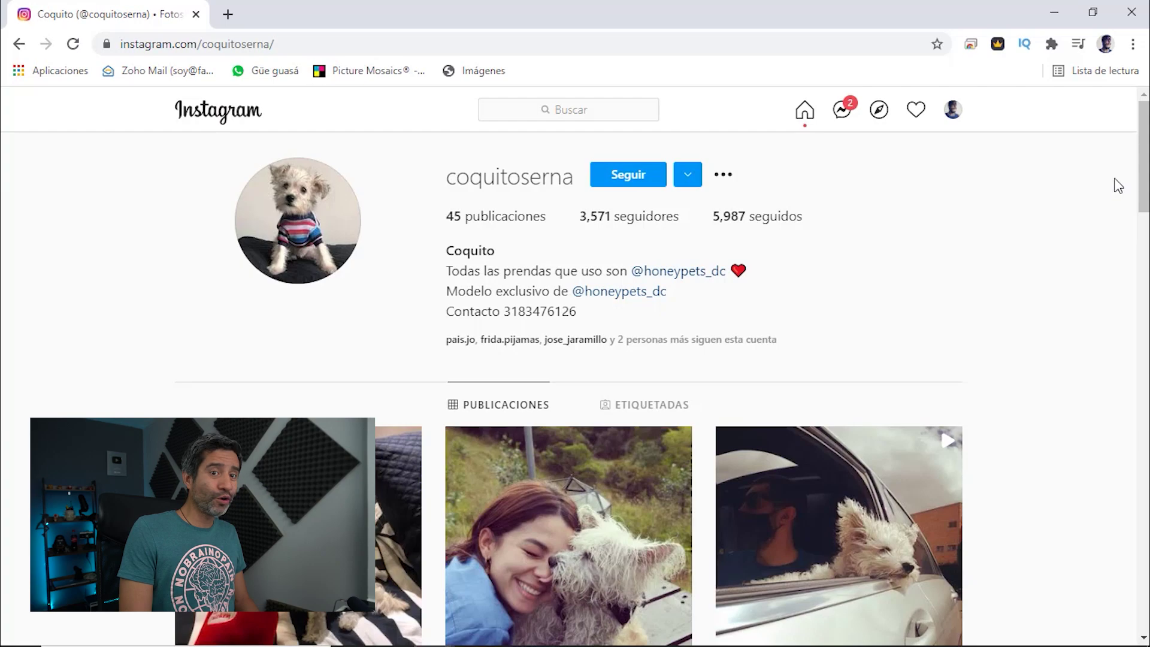
# Scroll the dog's Instagram profile, open the three-dogs post and browse forward to a puppy photo
pyautogui.moveTo(1145, 154); pyautogui.dragTo(1147, 251)
pyautogui.click(604, 353)
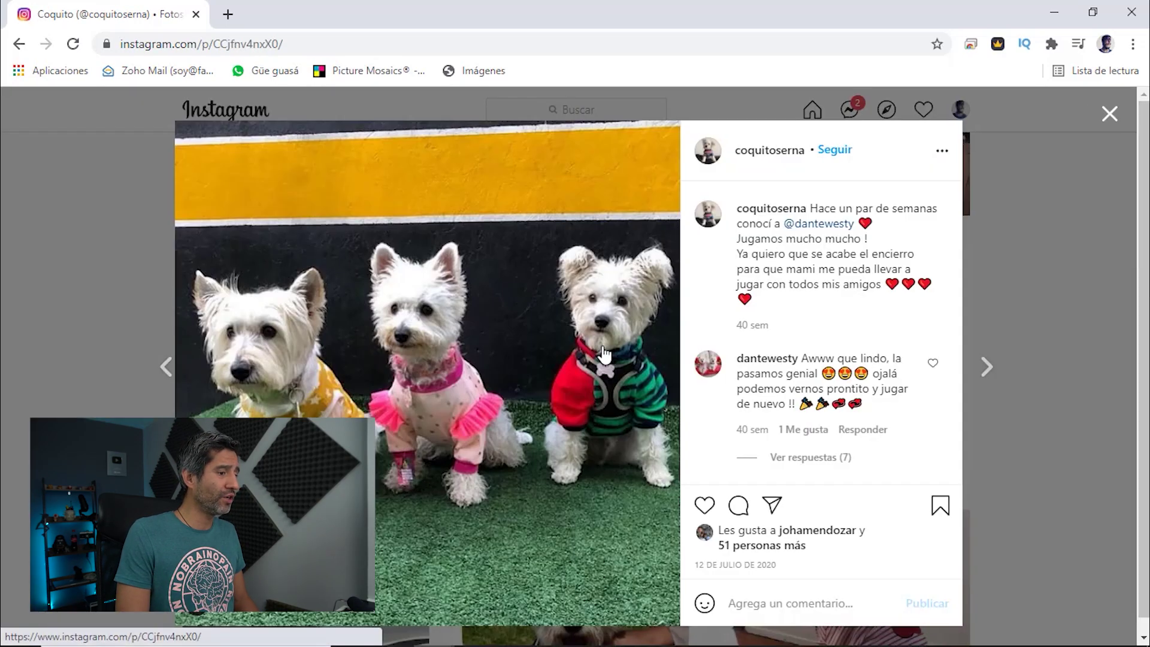
pyautogui.click(983, 368)
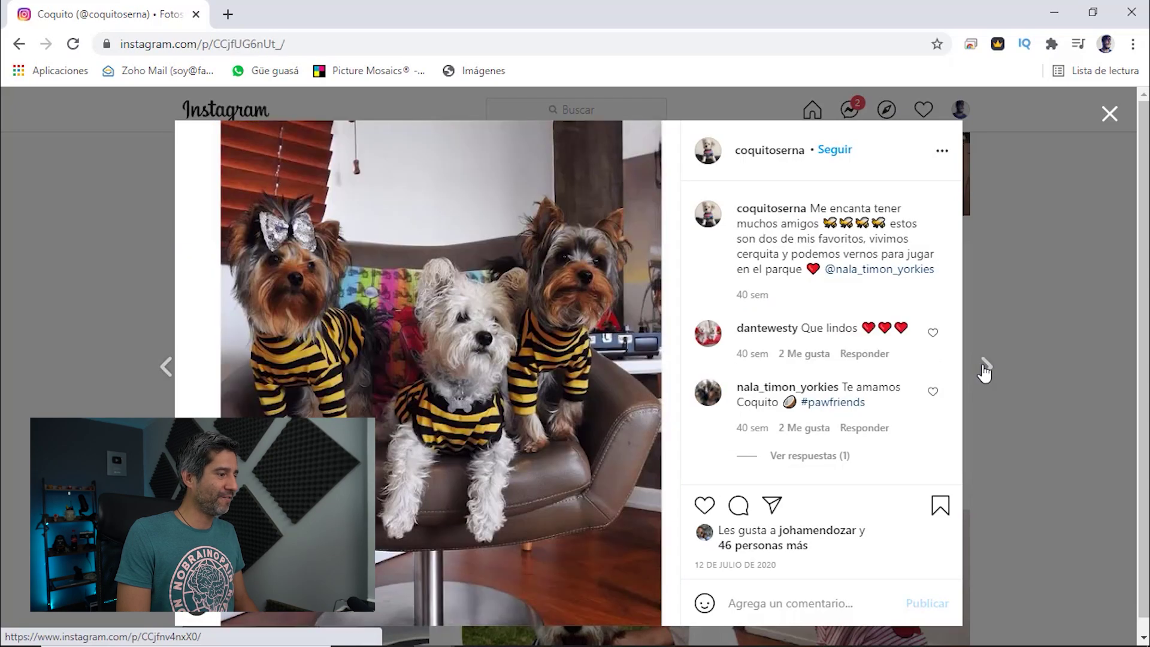
pyautogui.click(984, 369)
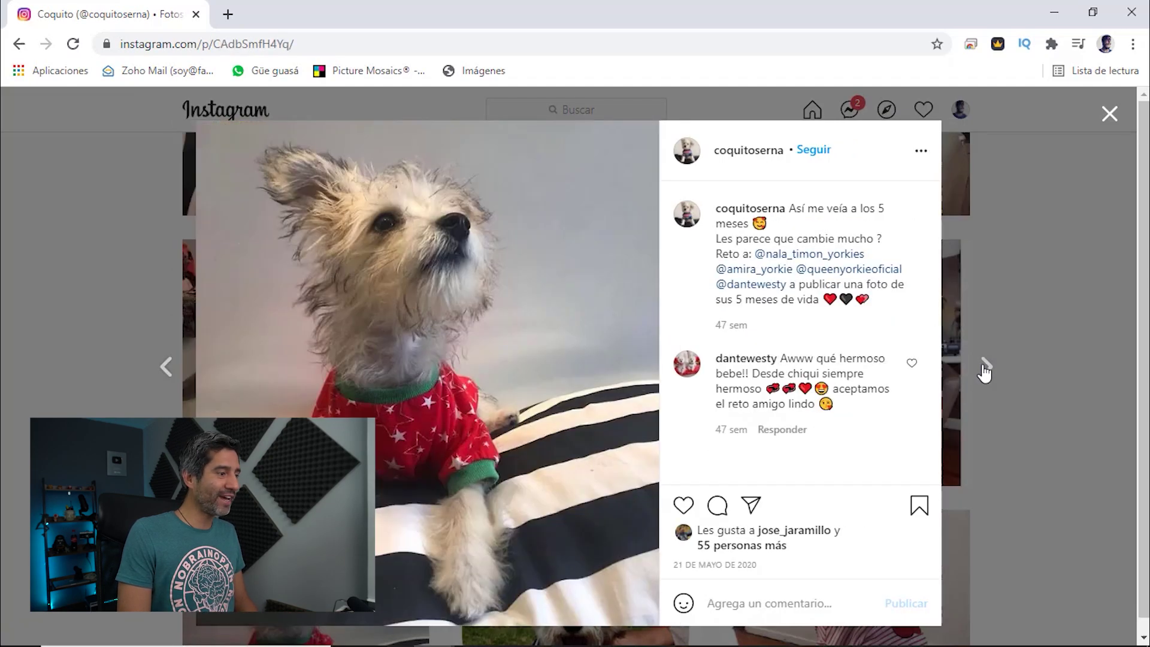
pyautogui.click(984, 369)
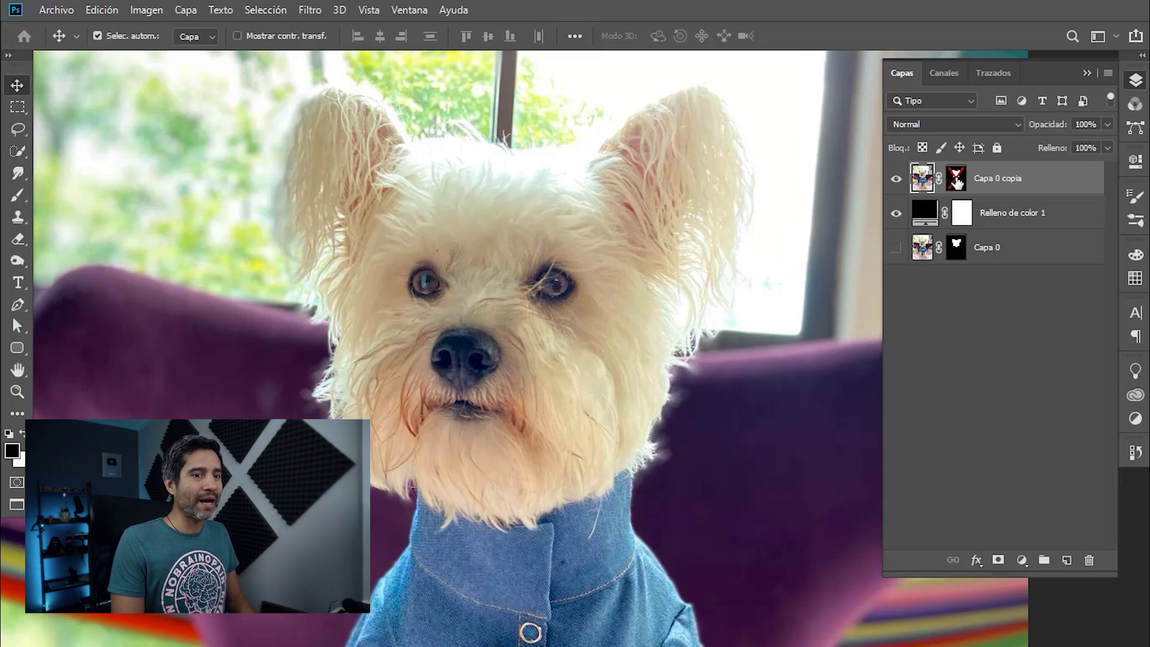
# Re-enable the head-cutout mask on Capa 0 copia and select that mask for editing
pyautogui.keyDown('shift'); pyautogui.click(956, 179); pyautogui.keyUp('shift')
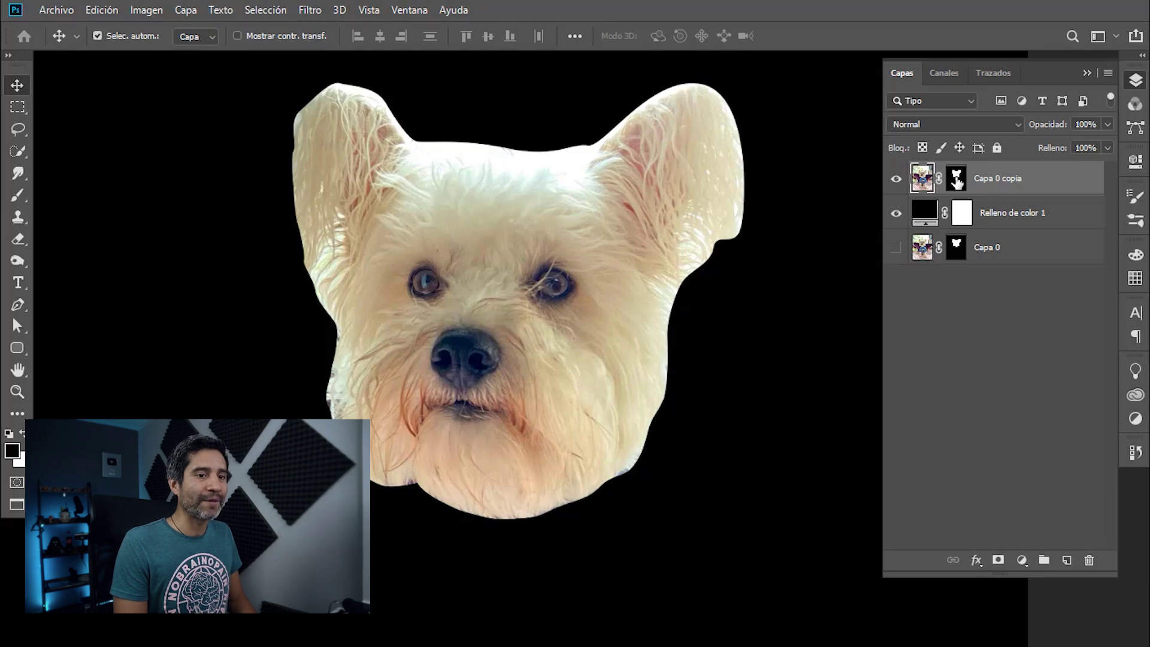
pyautogui.click(956, 180)
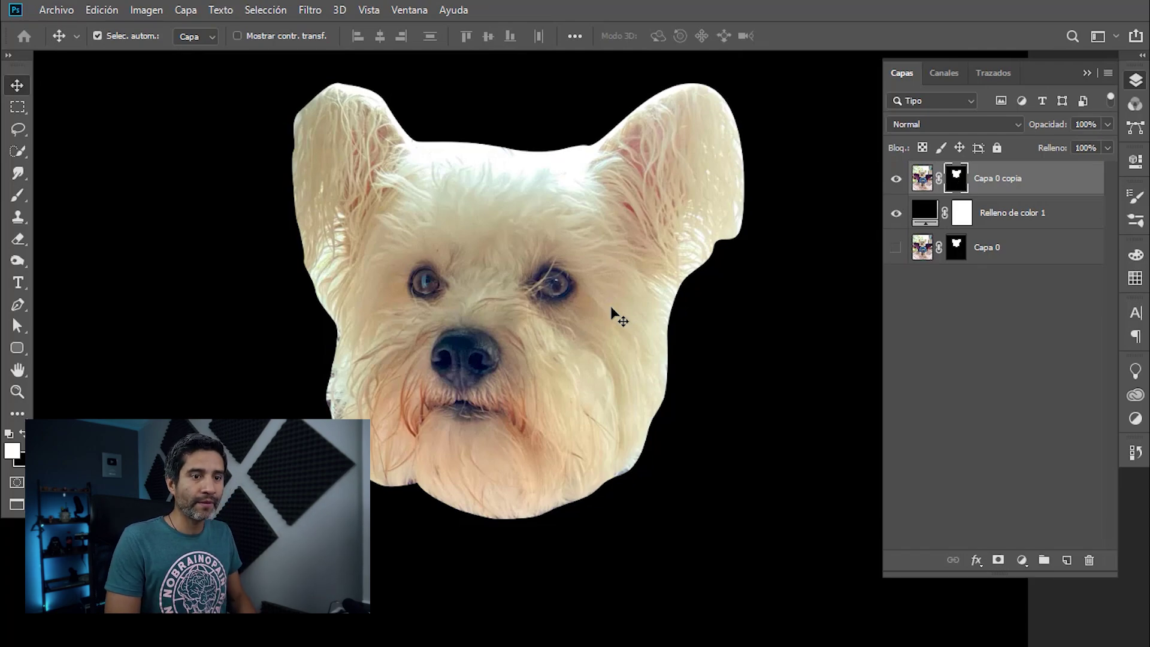
# Switch to the Eraser, check its brush size and hardness, and zoom in on the dog's head
pyautogui.click(18, 239)
pyautogui.rightClick(238, 230)
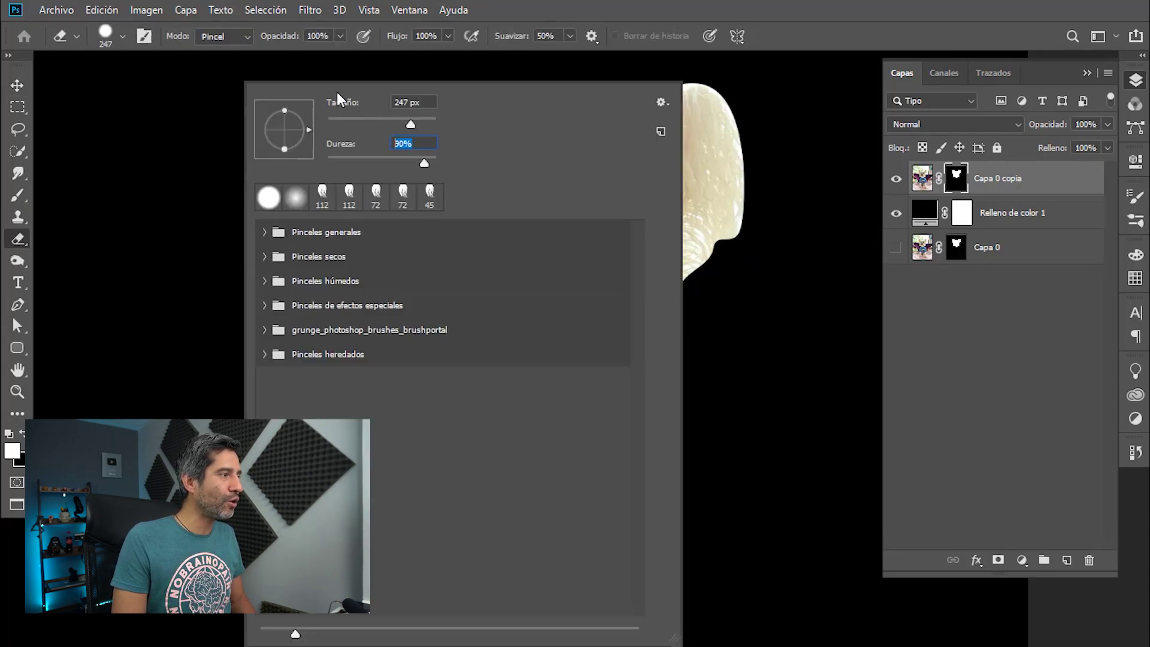
pyautogui.click(319, 36)
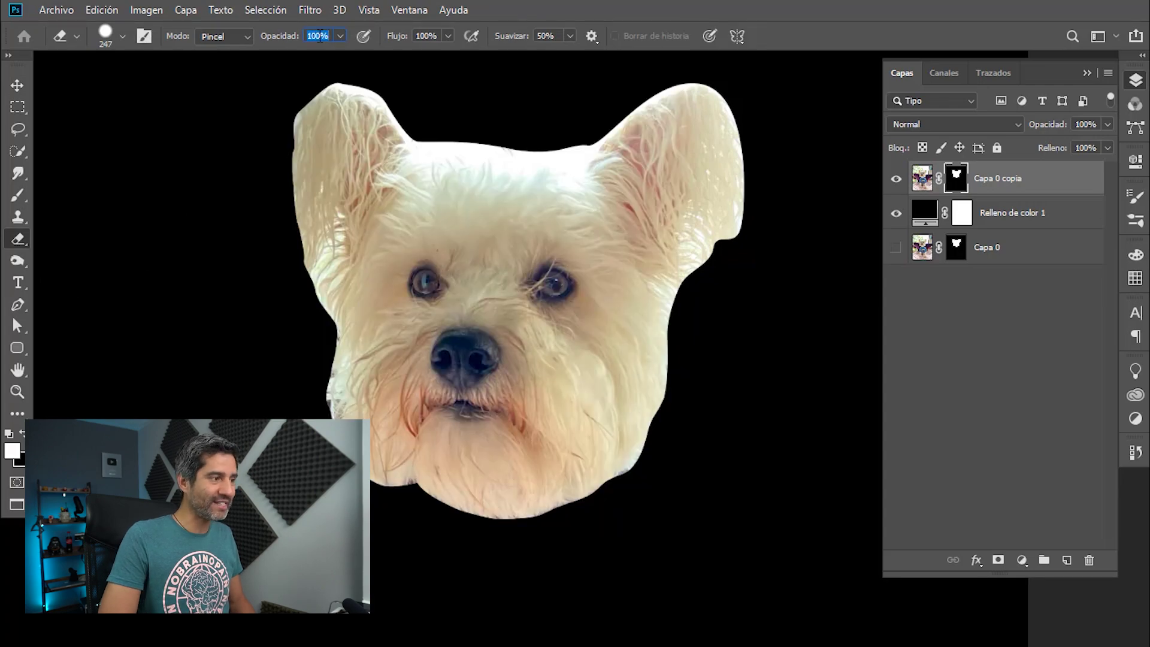
pyautogui.keyDown('ctrl'); pyautogui.click(484, 110); pyautogui.keyUp('ctrl')
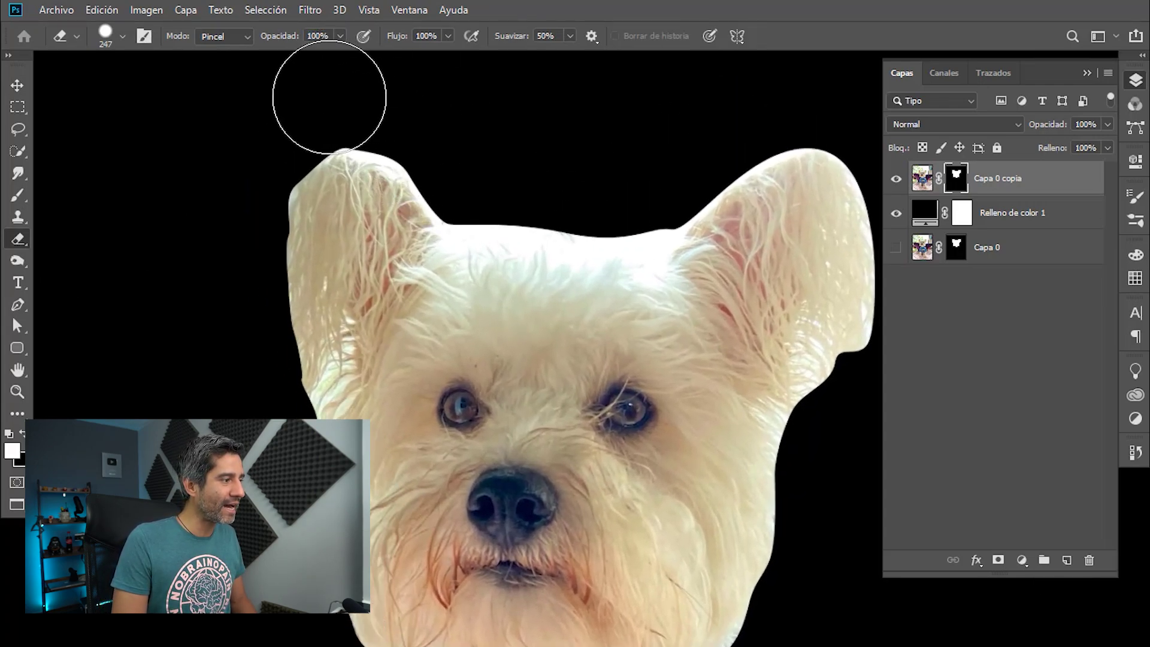
# Erase the ragged fringe along the left ear, chin and head top, and flatten the ear tip
pyautogui.moveTo(252, 230)
pyautogui.mouseDown()
pyautogui.moveTo(314, 393)
pyautogui.moveTo(308, 441)
pyautogui.moveTo(300, 294)
pyautogui.moveTo(305, 442)
pyautogui.mouseUp()
pyautogui.moveTo(333, 500)
pyautogui.mouseDown()
pyautogui.moveTo(426, 547)
pyautogui.moveTo(542, 568)
pyautogui.moveTo(660, 544)
pyautogui.moveTo(757, 462)
pyautogui.moveTo(822, 304)
pyautogui.moveTo(595, 407)
pyautogui.moveTo(667, 154)
pyautogui.moveTo(706, 282)
pyautogui.moveTo(693, 284)
pyautogui.moveTo(677, 206)
pyautogui.moveTo(652, 189)
pyautogui.moveTo(596, 185)
pyautogui.moveTo(488, 232)
pyautogui.mouseUp()
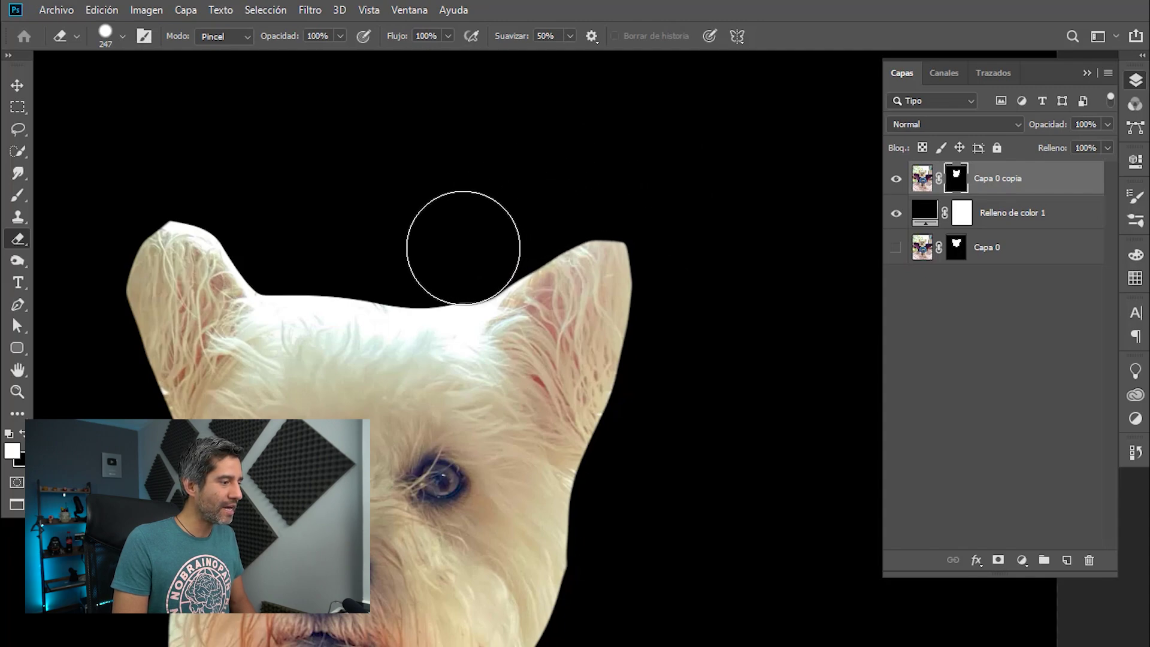
pyautogui.moveTo(382, 251); pyautogui.dragTo(277, 236)
pyautogui.moveTo(197, 154)
pyautogui.mouseDown()
pyautogui.moveTo(141, 172)
pyautogui.moveTo(245, 170)
pyautogui.mouseUp()
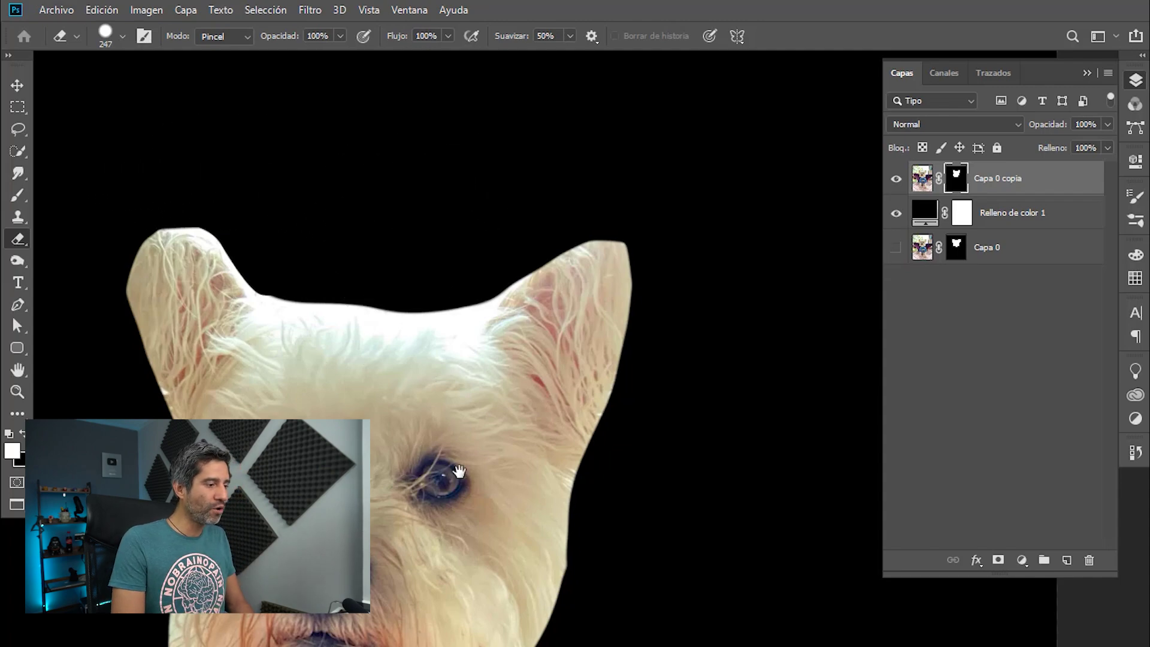
pyautogui.moveTo(460, 471); pyautogui.dragTo(536, 305)
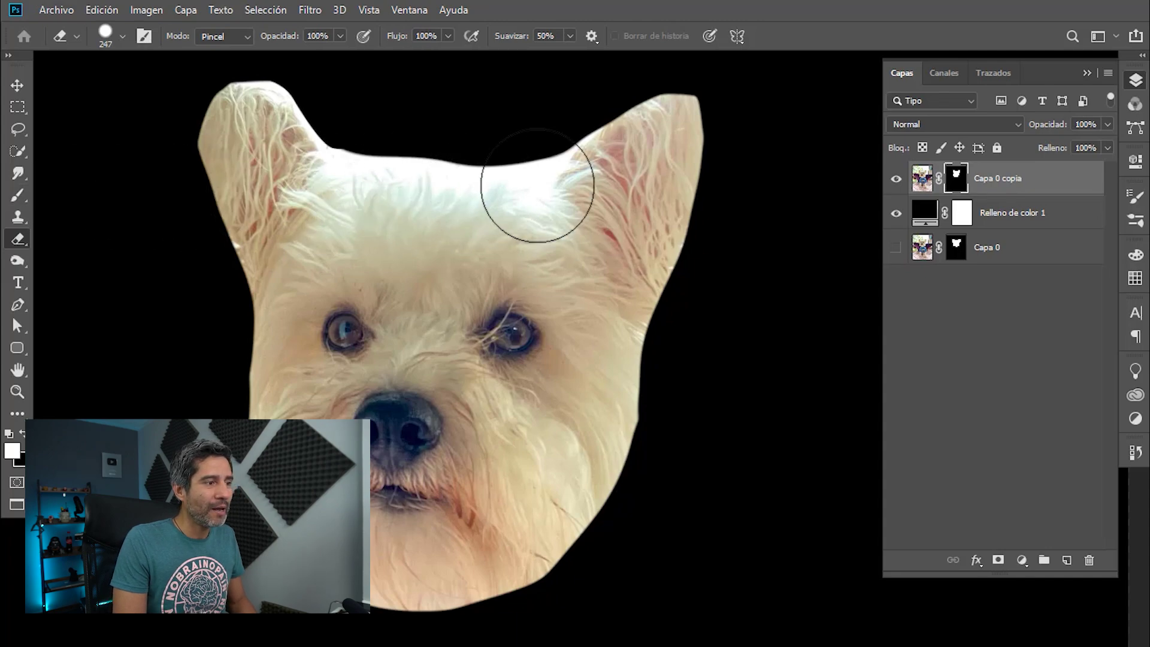
# Import the hair_brushes_ii_by_ivadesign_d1nccqu .abr brush set and pick one of its CanoScan hair tips
pyautogui.rightClick(578, 210)
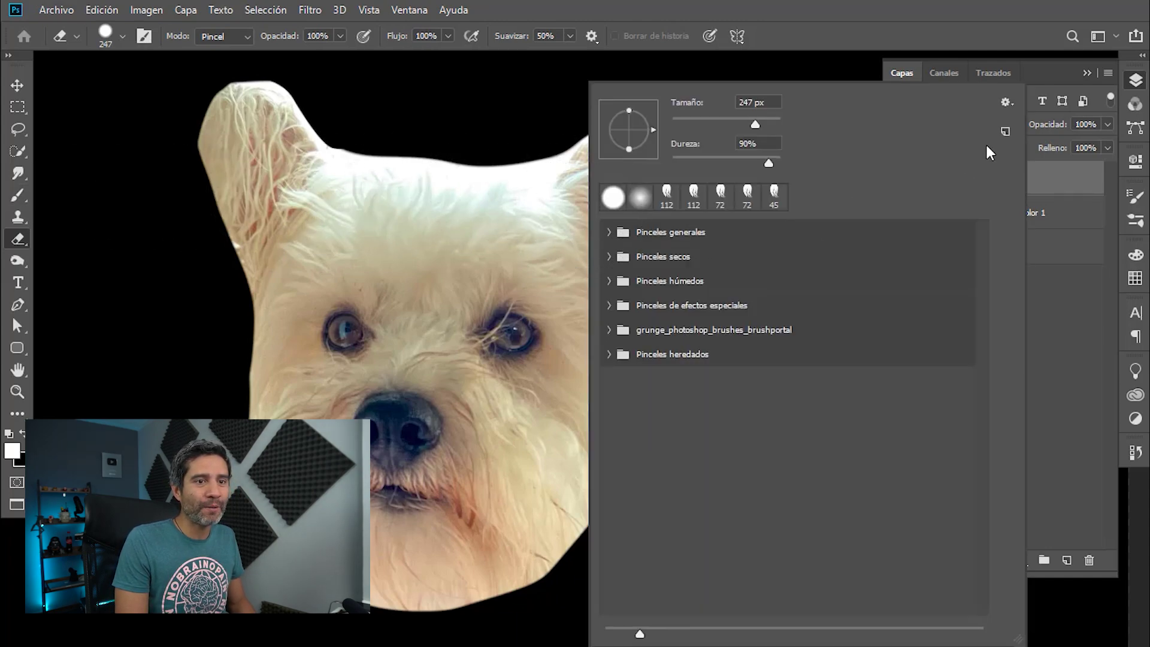
pyautogui.click(1007, 105)
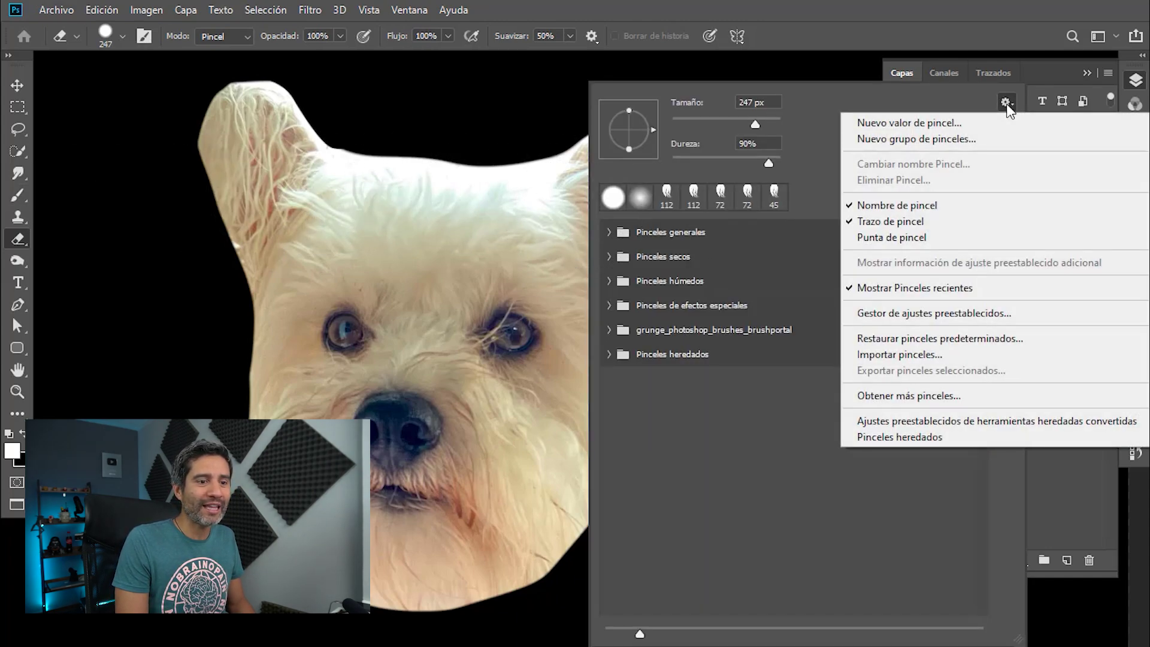
pyautogui.click(903, 354)
pyautogui.click(993, 243)
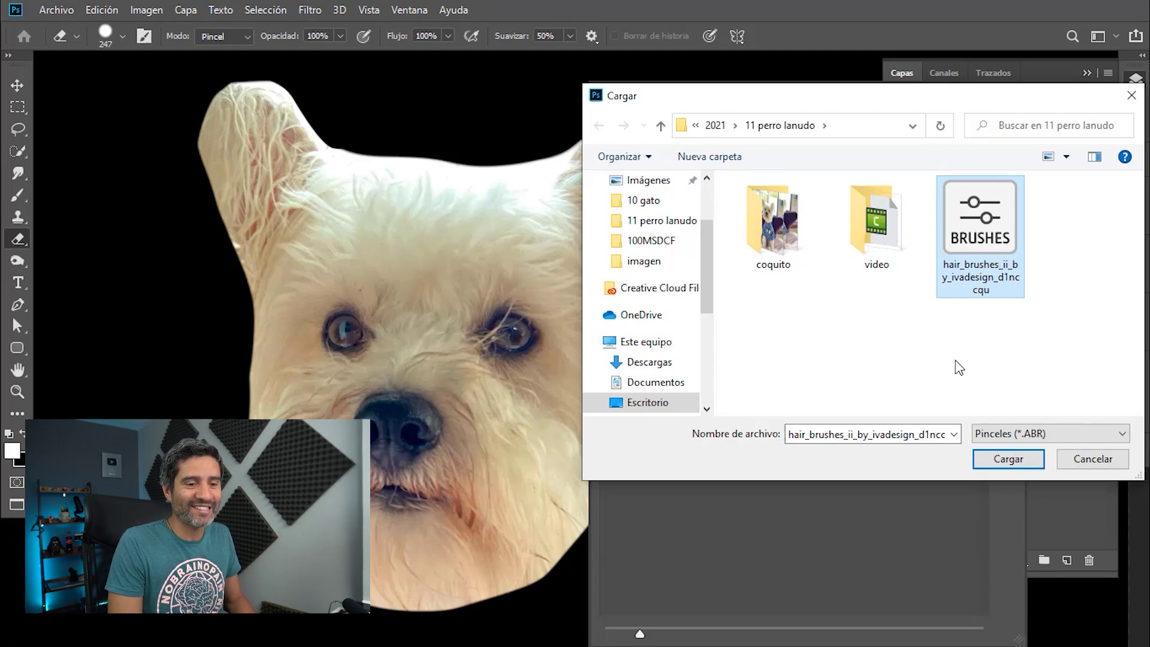
pyautogui.click(984, 459)
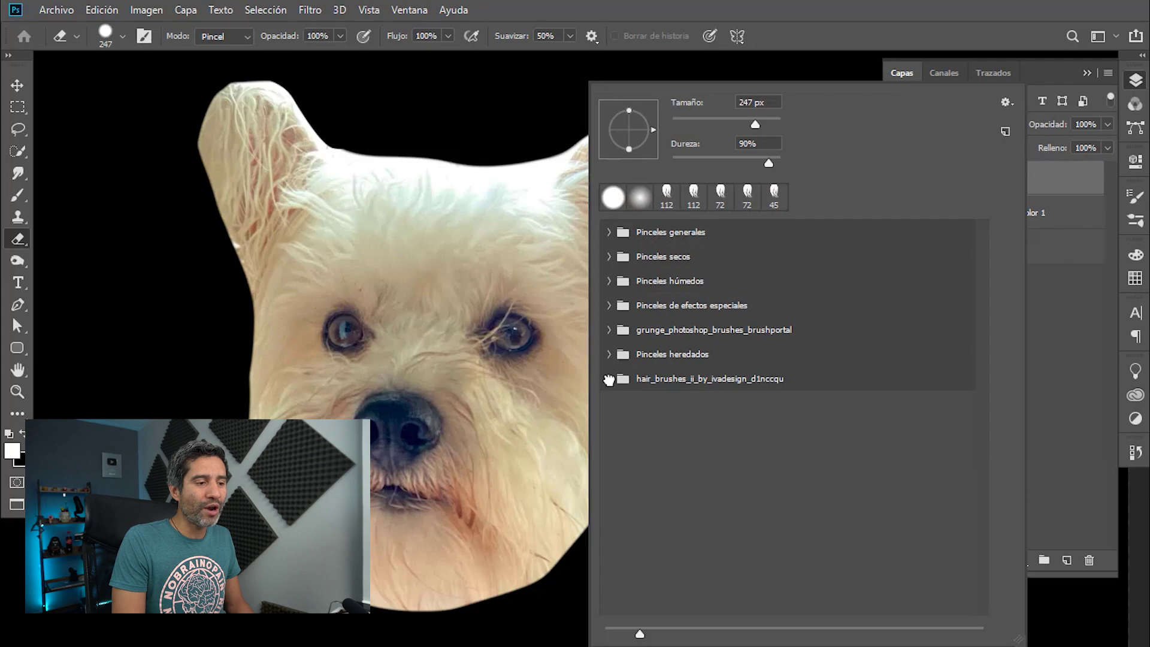
pyautogui.click(608, 379)
pyautogui.click(669, 411)
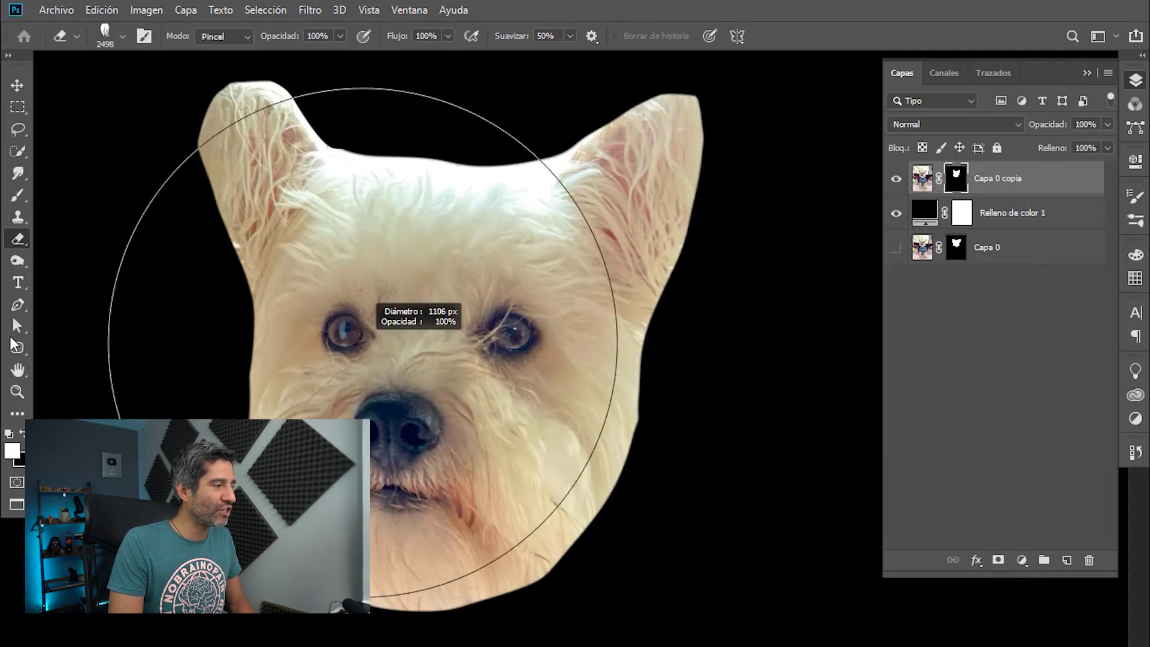
# Shrink the brush to 619 px, try a black hair dab beside the head, then undo it
pyautogui.moveTo(173, 346); pyautogui.dragTo(156, 266)
pyautogui.moveTo(204, 364); pyautogui.dragTo(167, 362)
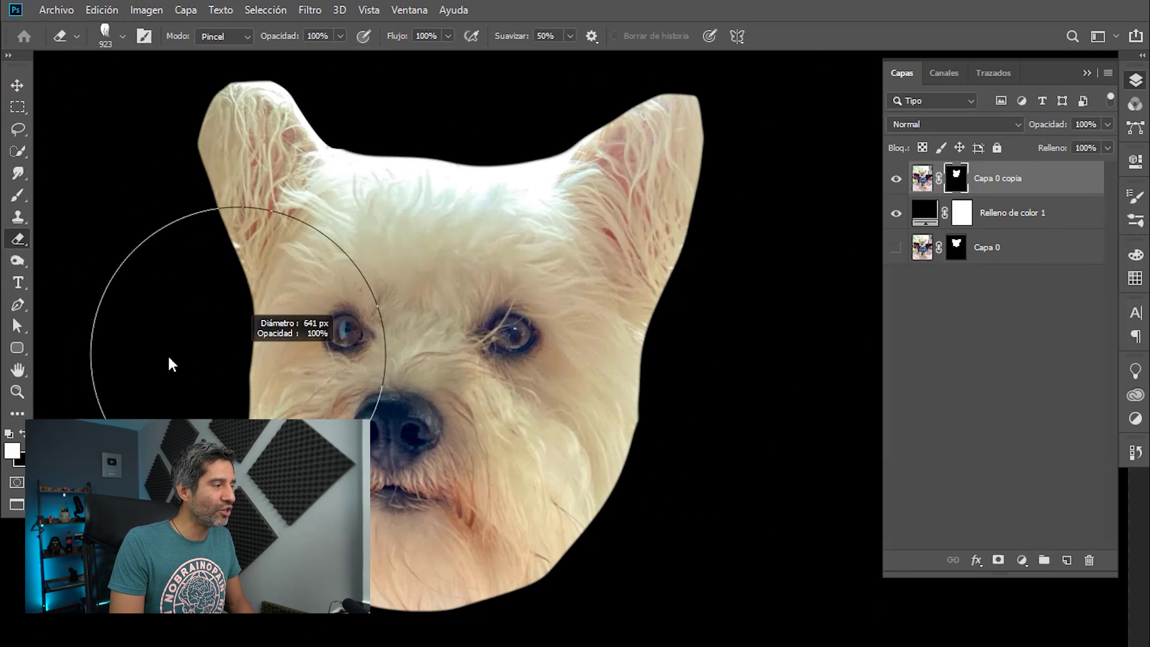
pyautogui.press('x')
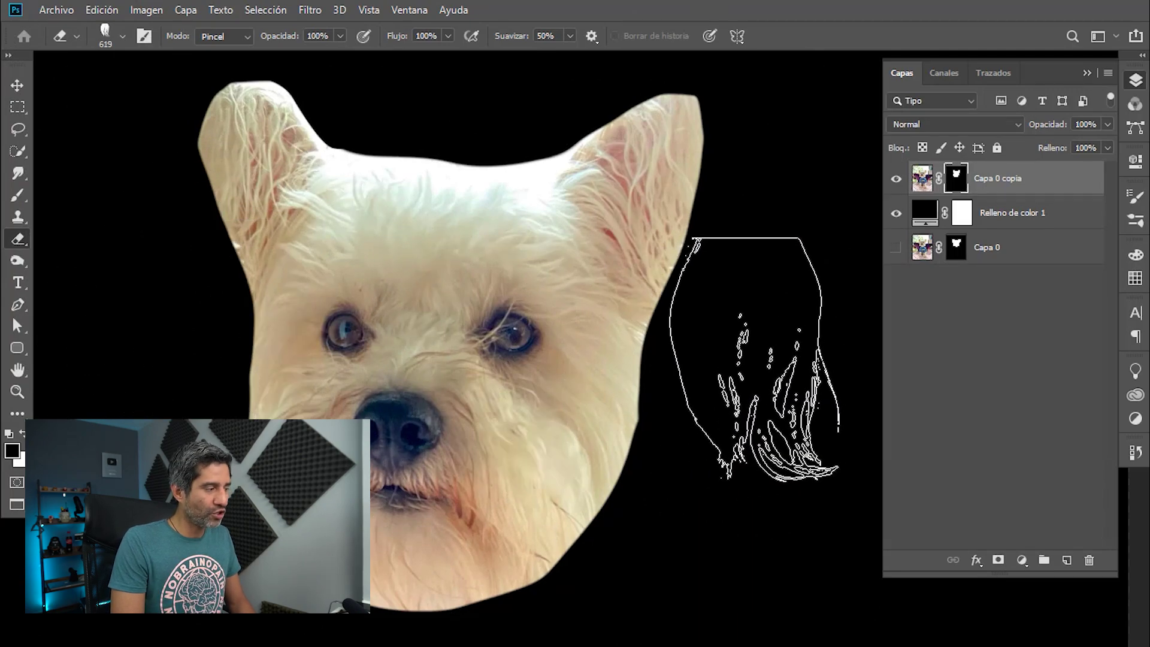
pyautogui.click(757, 354)
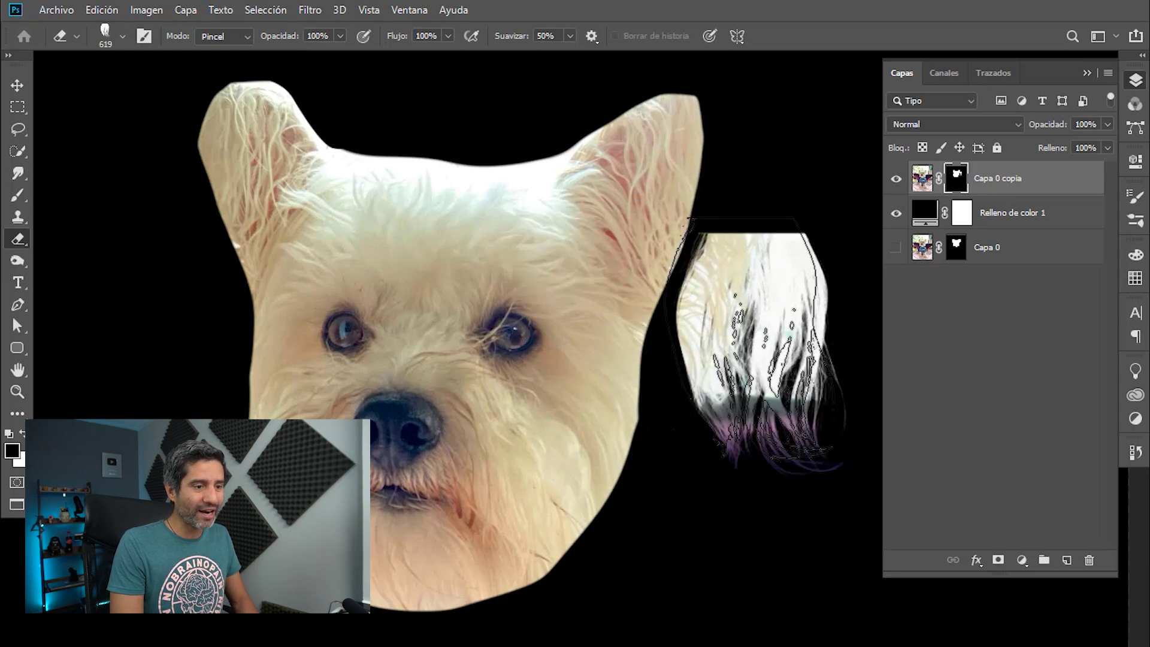
pyautogui.press('v')
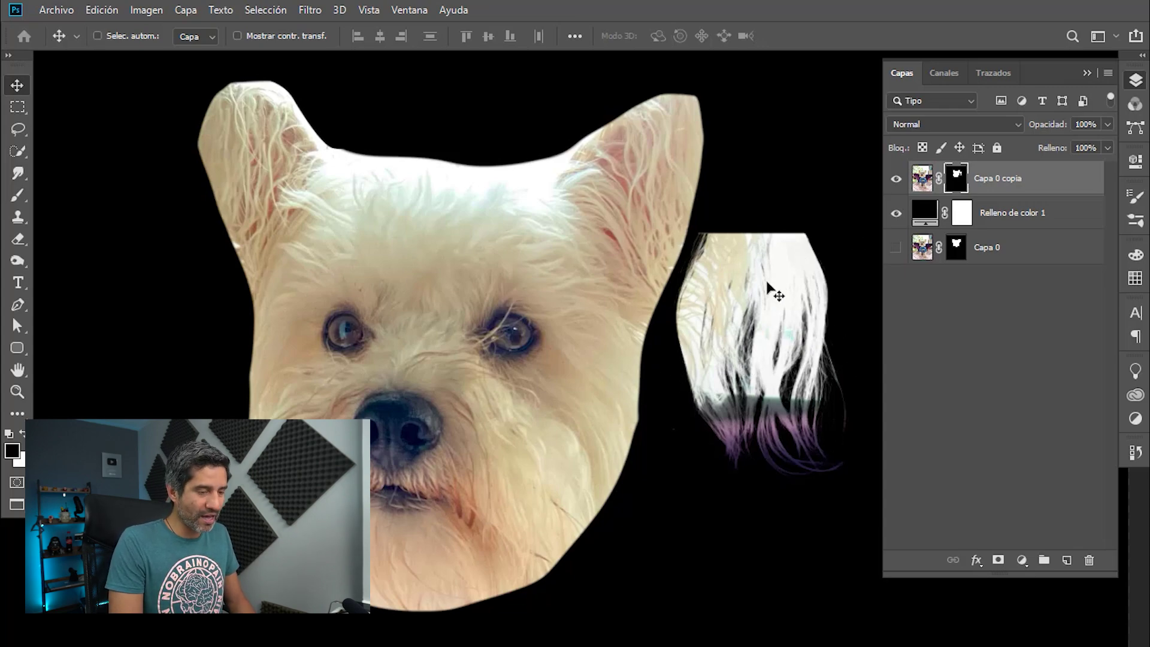
pyautogui.press('ctrl')
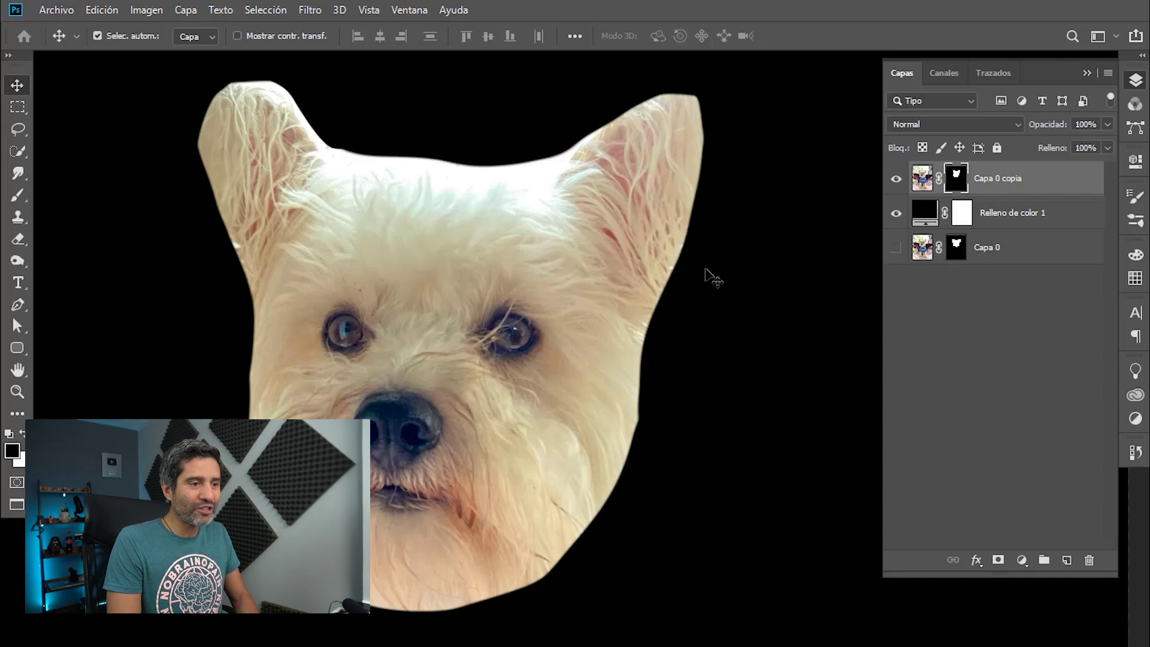
# Set the Brush to the CanoScan_0004 hair tip at 586 px and show its Brush Settings
pyautogui.press('b')
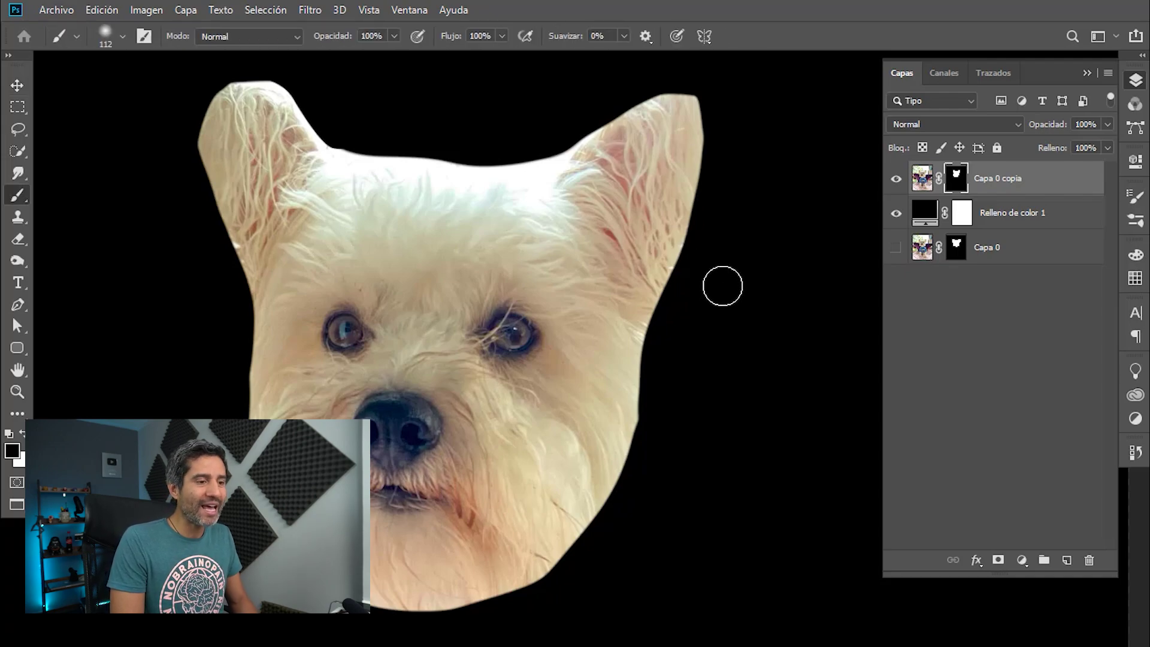
pyautogui.rightClick(731, 242)
pyautogui.click(799, 418)
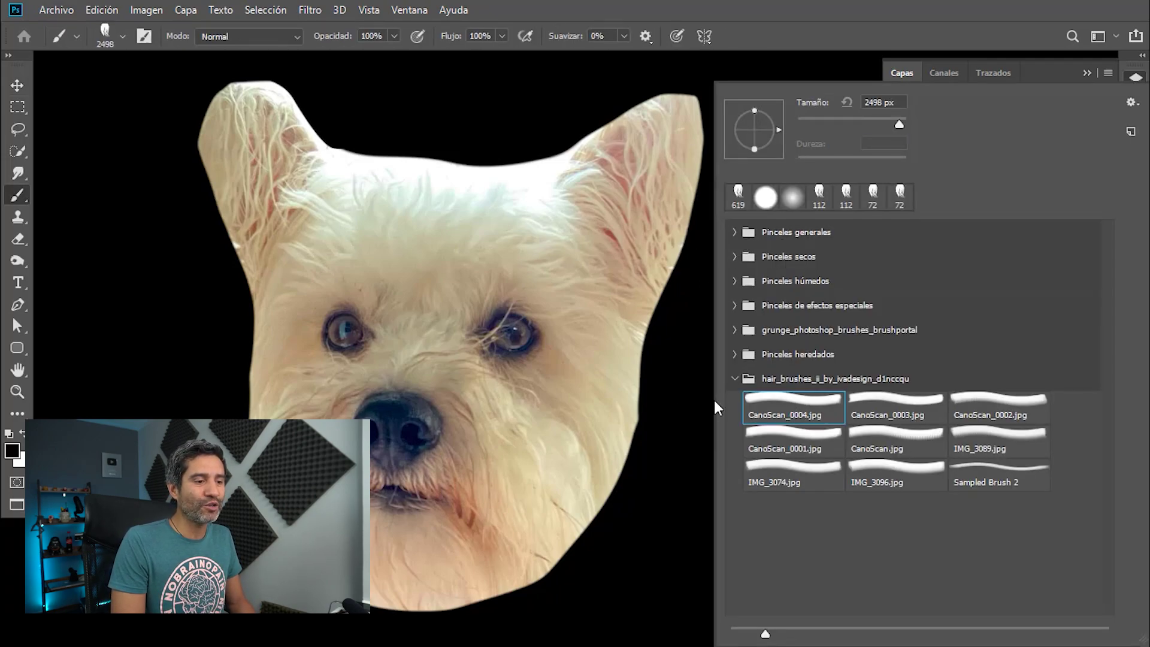
pyautogui.moveTo(311, 328); pyautogui.dragTo(210, 326)
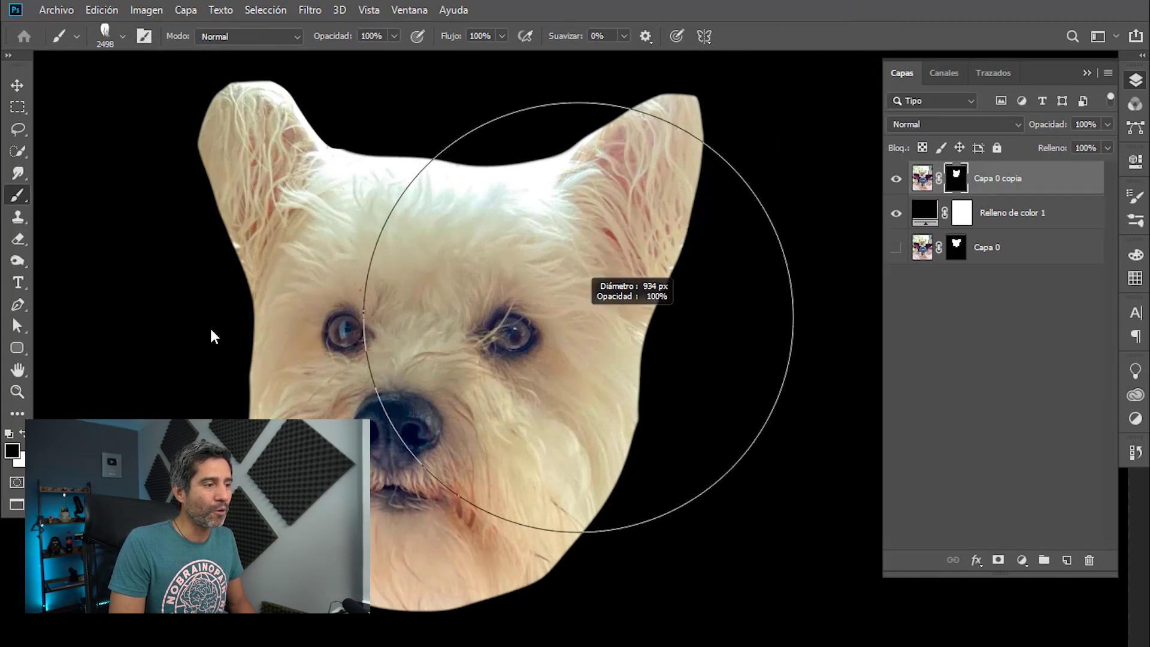
pyautogui.moveTo(770, 401); pyautogui.dragTo(728, 397)
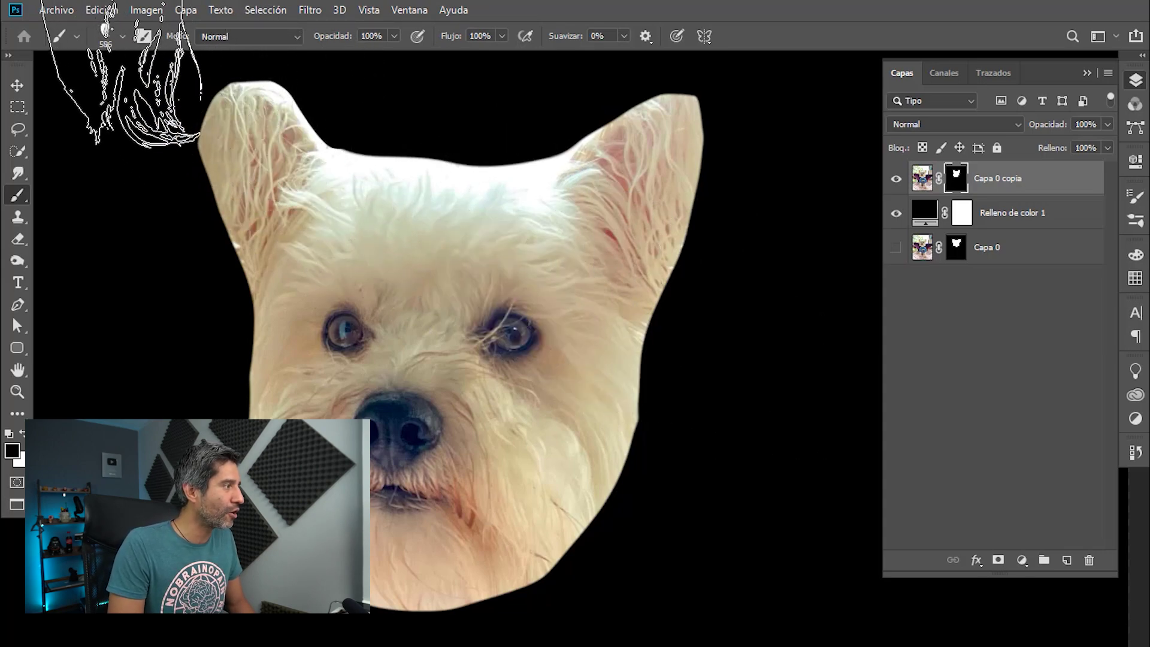
pyautogui.click(150, 32)
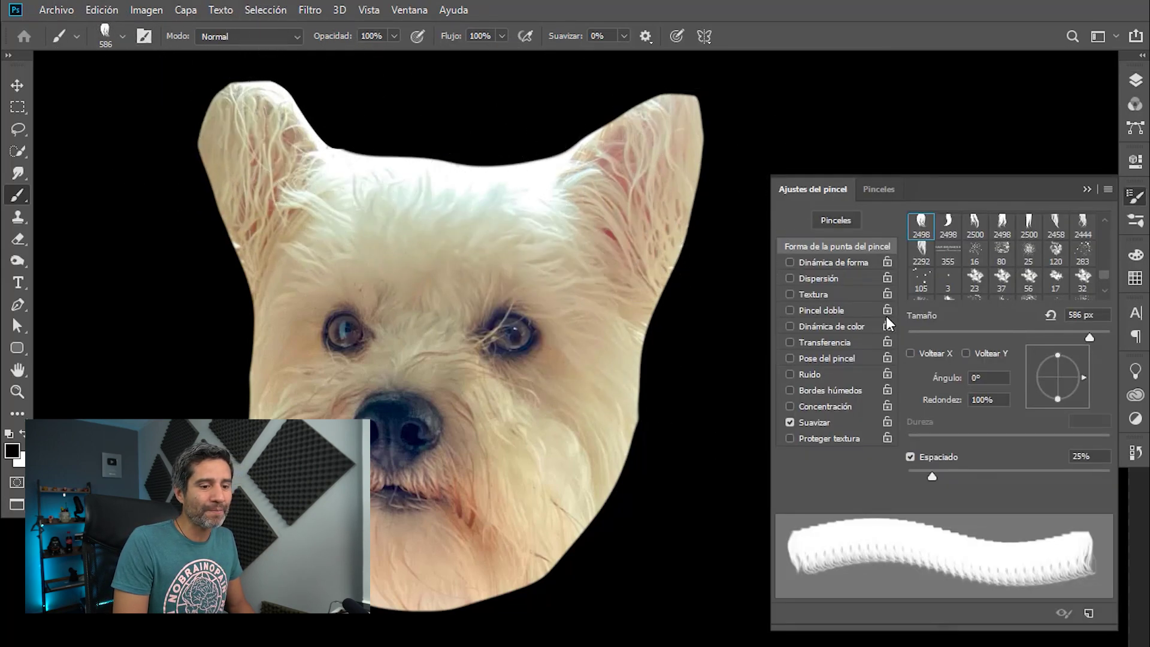
# Widen the tip spacing, then enable Shape Dynamics with strong size jitter and slight angle and roundness jitter
pyautogui.moveTo(933, 475); pyautogui.dragTo(976, 478)
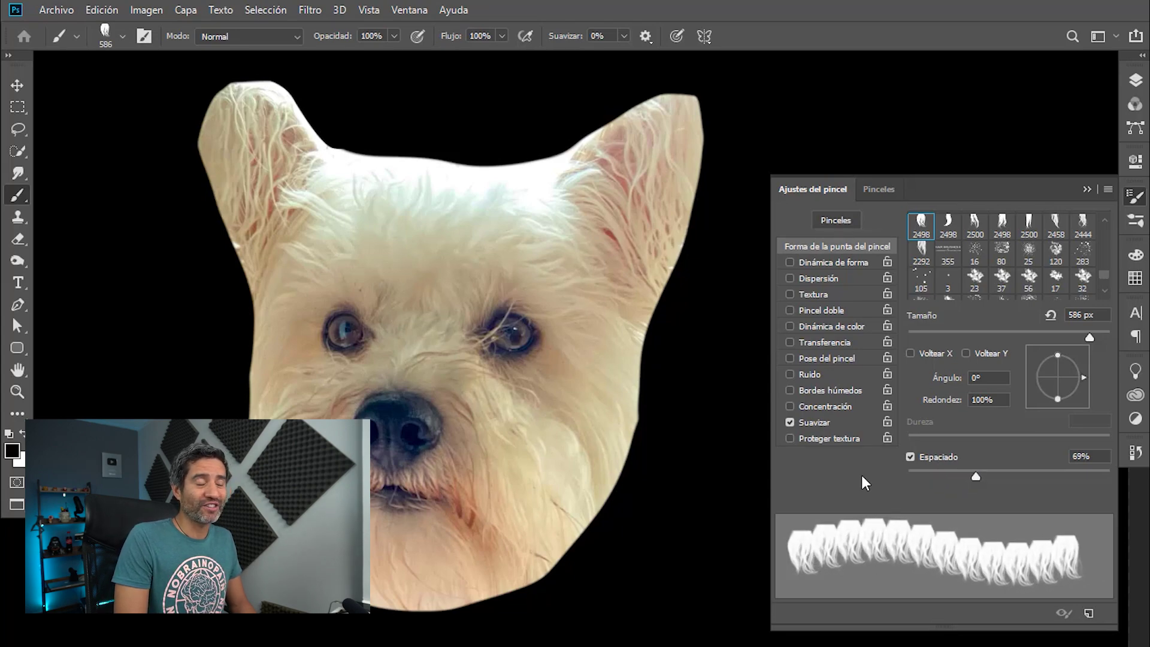
pyautogui.moveTo(1083, 379)
pyautogui.mouseDown()
pyautogui.moveTo(1083, 406)
pyautogui.moveTo(1093, 375)
pyautogui.mouseUp()
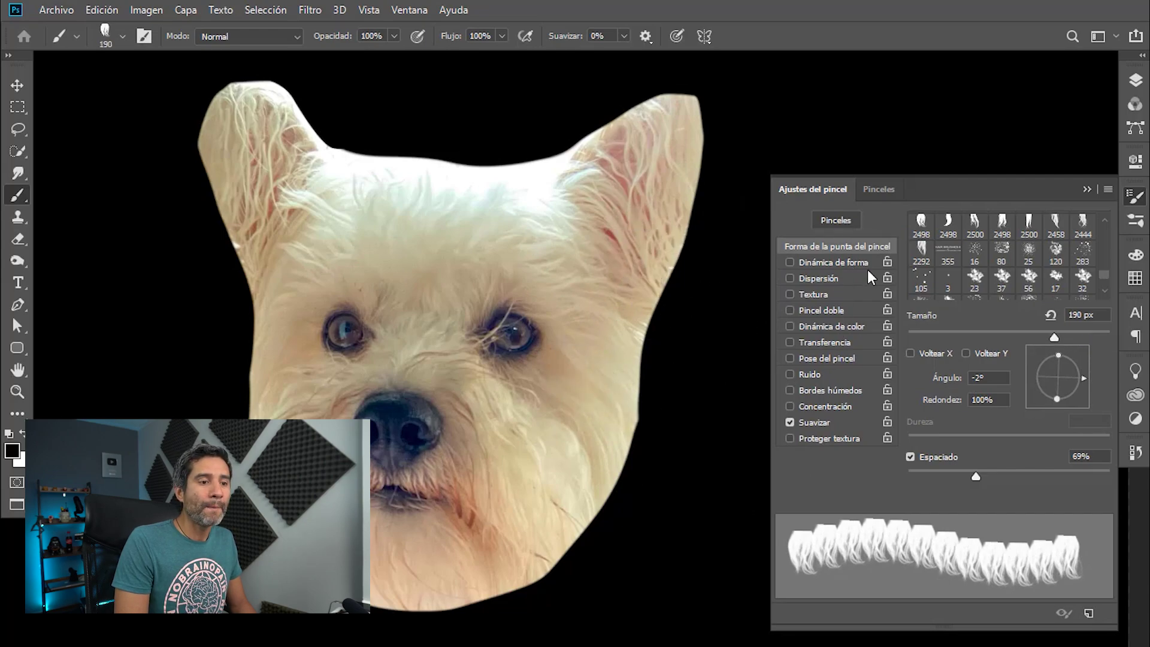
pyautogui.click(837, 263)
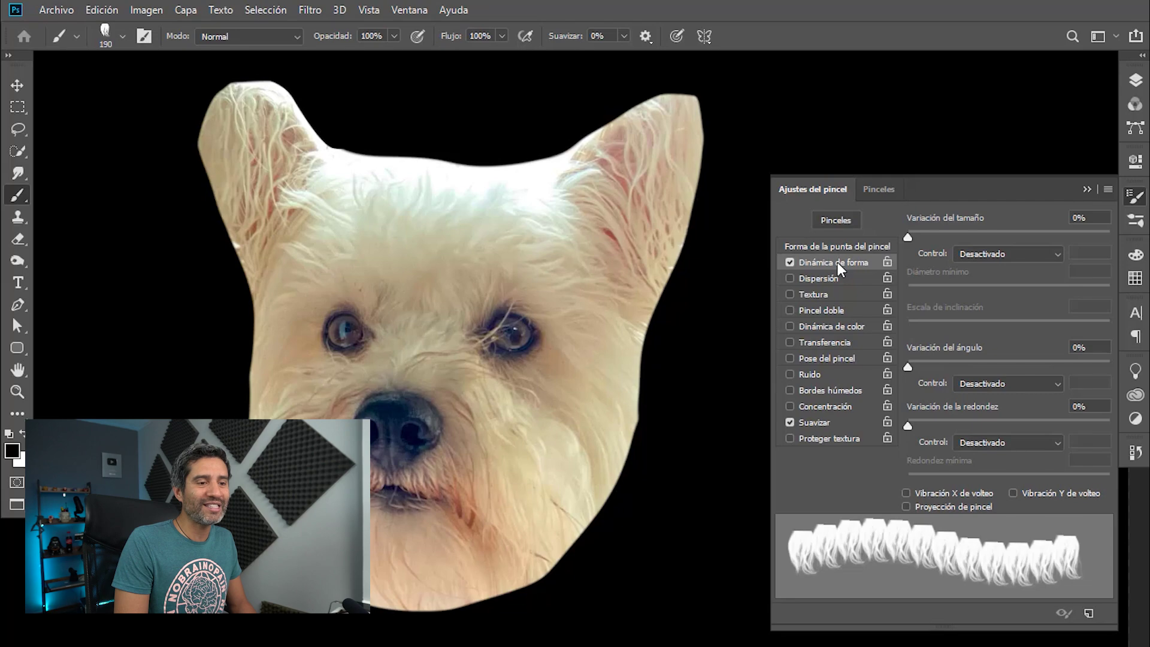
pyautogui.moveTo(908, 237); pyautogui.dragTo(1116, 234)
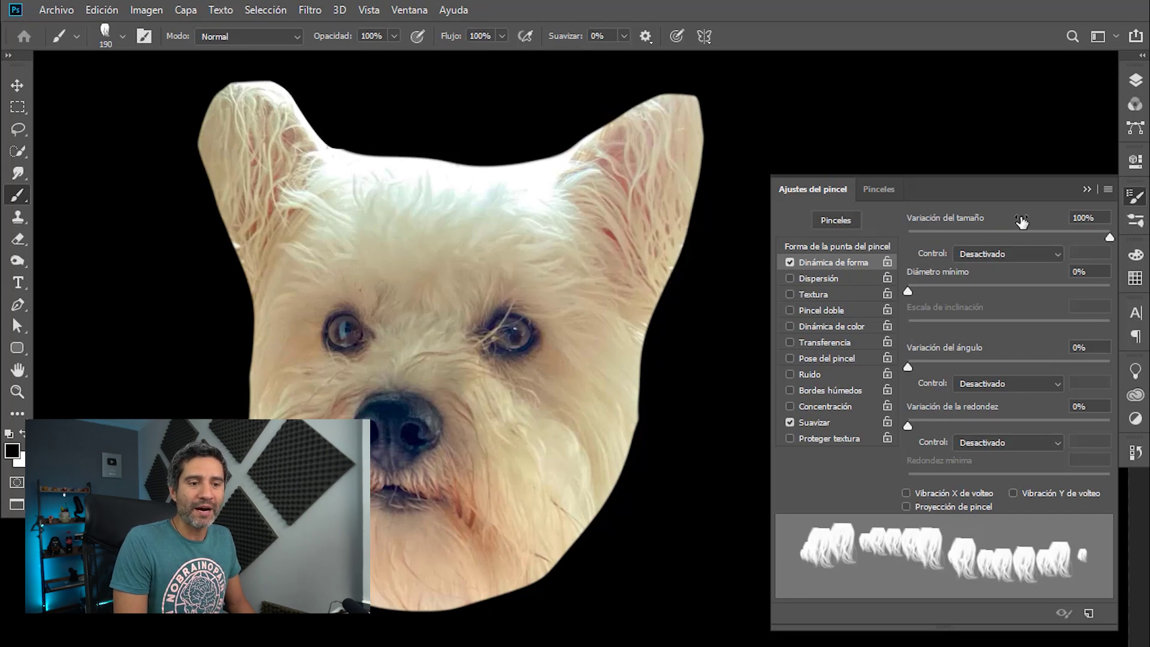
pyautogui.moveTo(908, 366)
pyautogui.mouseDown()
pyautogui.moveTo(1058, 365)
pyautogui.moveTo(919, 368)
pyautogui.mouseUp()
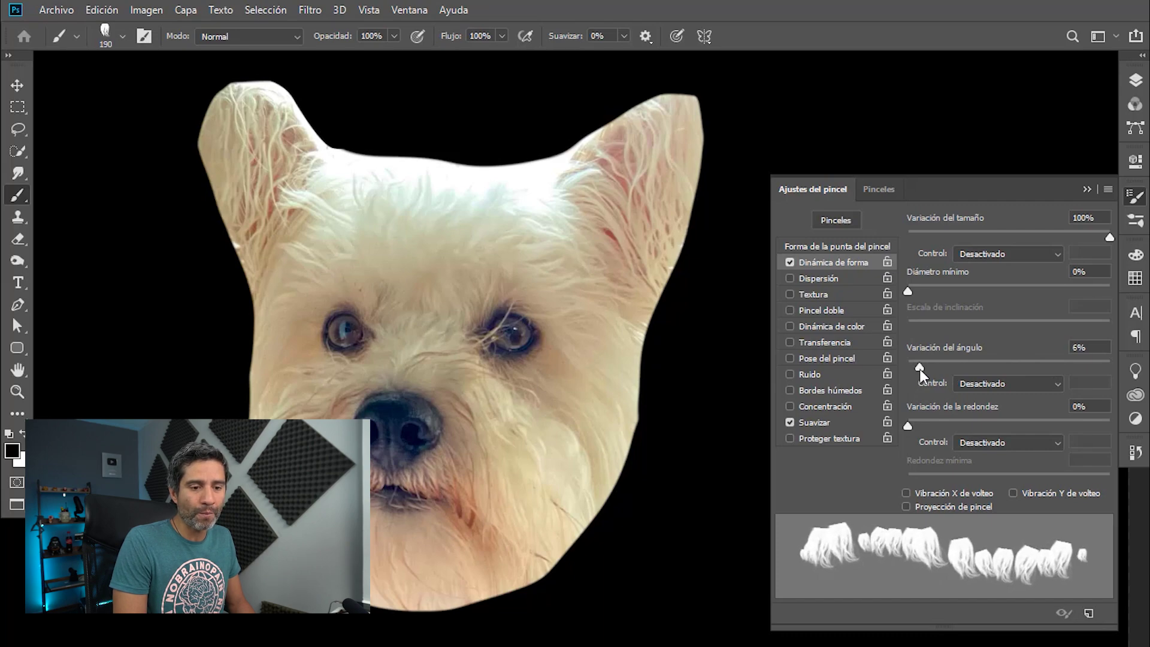
pyautogui.moveTo(908, 427); pyautogui.dragTo(975, 427)
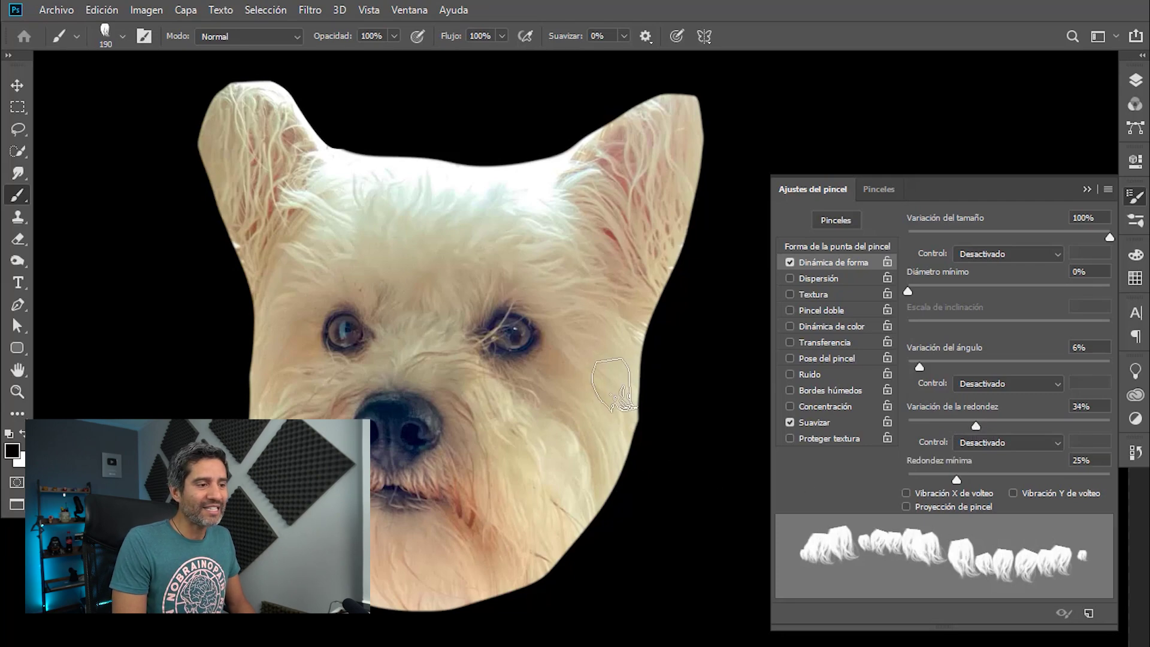
# Tilt the brush tip angle to 20° and zoom in on the dog's eye
pyautogui.click(830, 248)
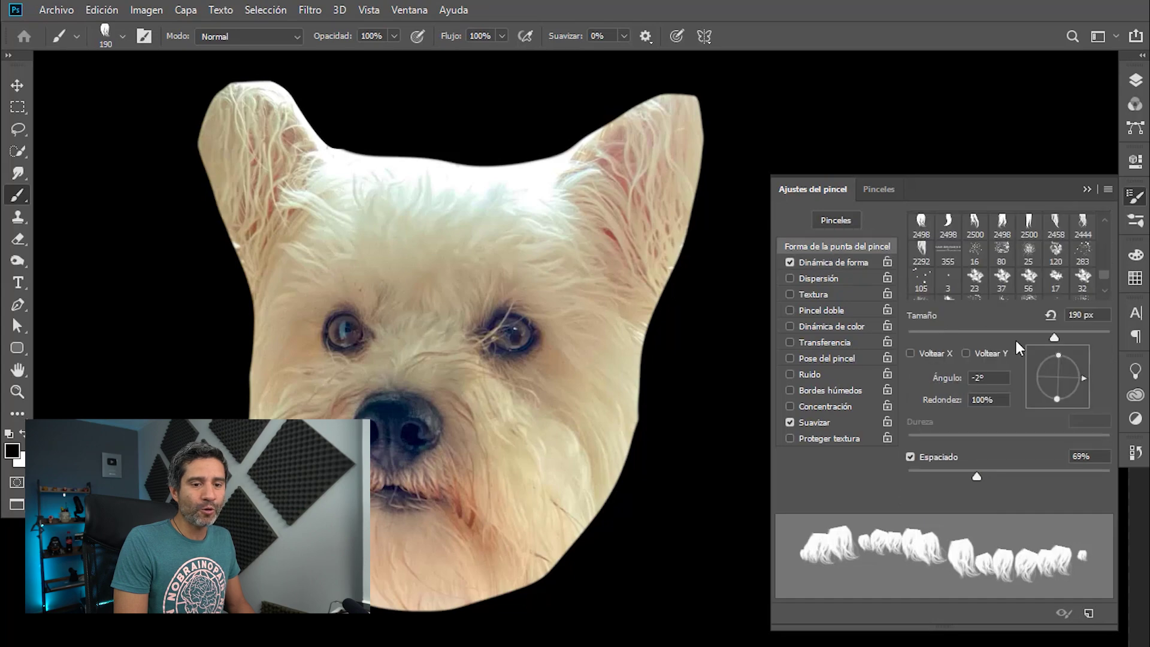
pyautogui.moveTo(1083, 379); pyautogui.dragTo(1080, 371)
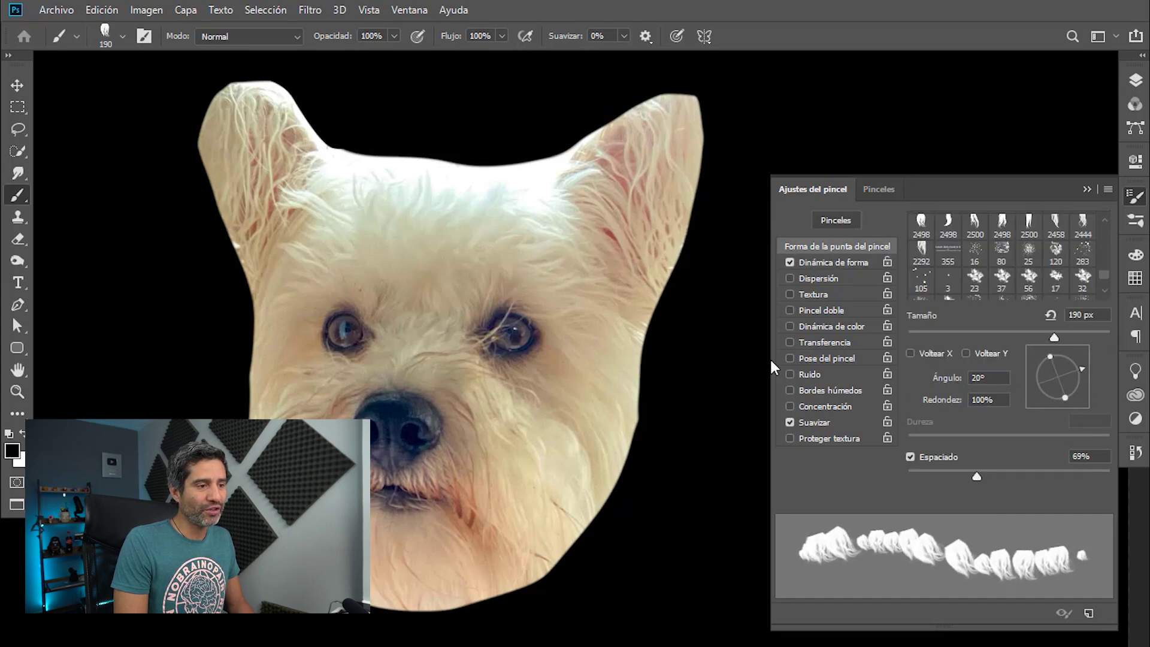
pyautogui.moveTo(646, 316)
pyautogui.mouseDown()
pyautogui.moveTo(696, 318)
pyautogui.moveTo(586, 326)
pyautogui.mouseUp()
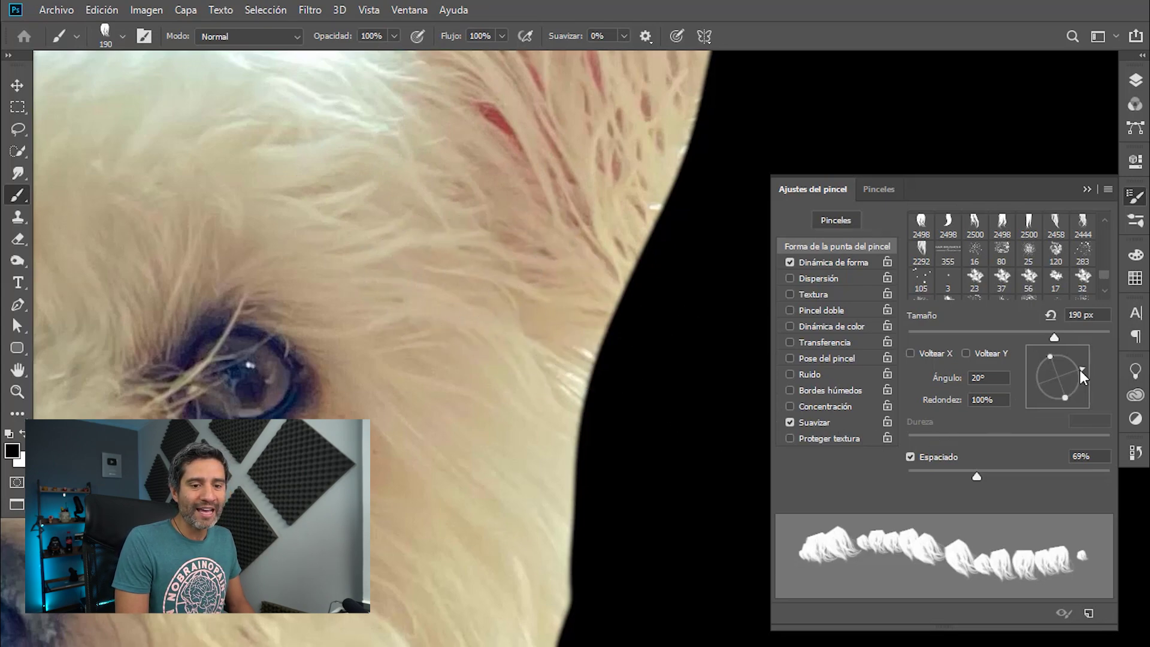
# Tilt the tip to 28°, target the copy layer's mask, and make white the painting colour
pyautogui.moveTo(1081, 369); pyautogui.dragTo(1083, 365)
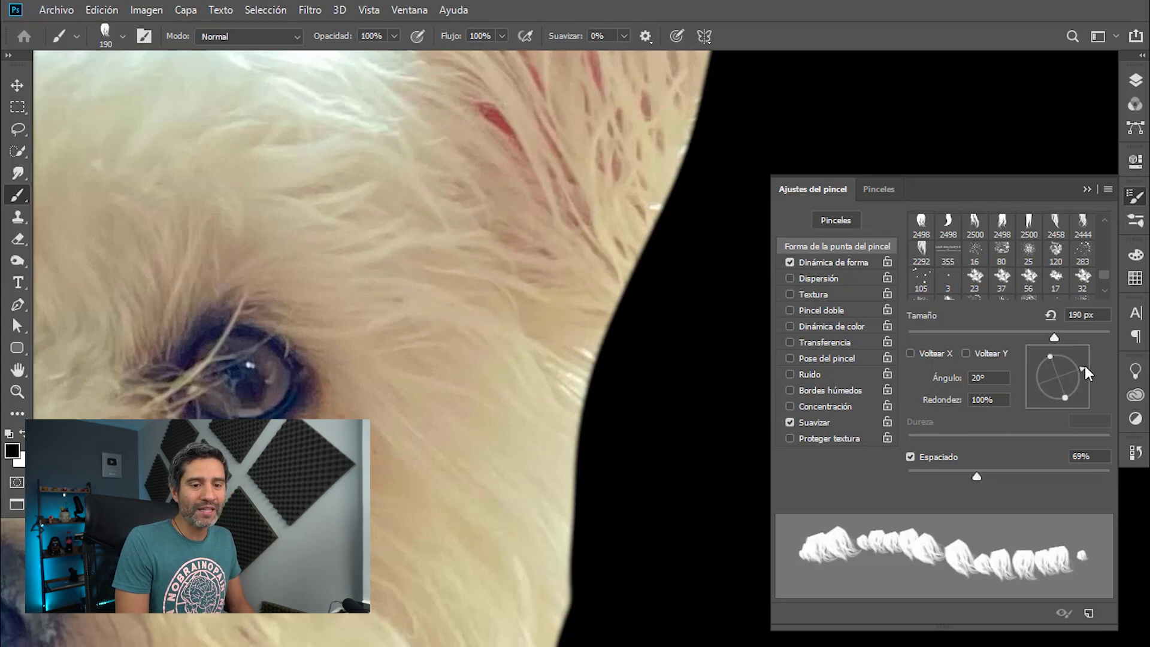
pyautogui.click(1136, 82)
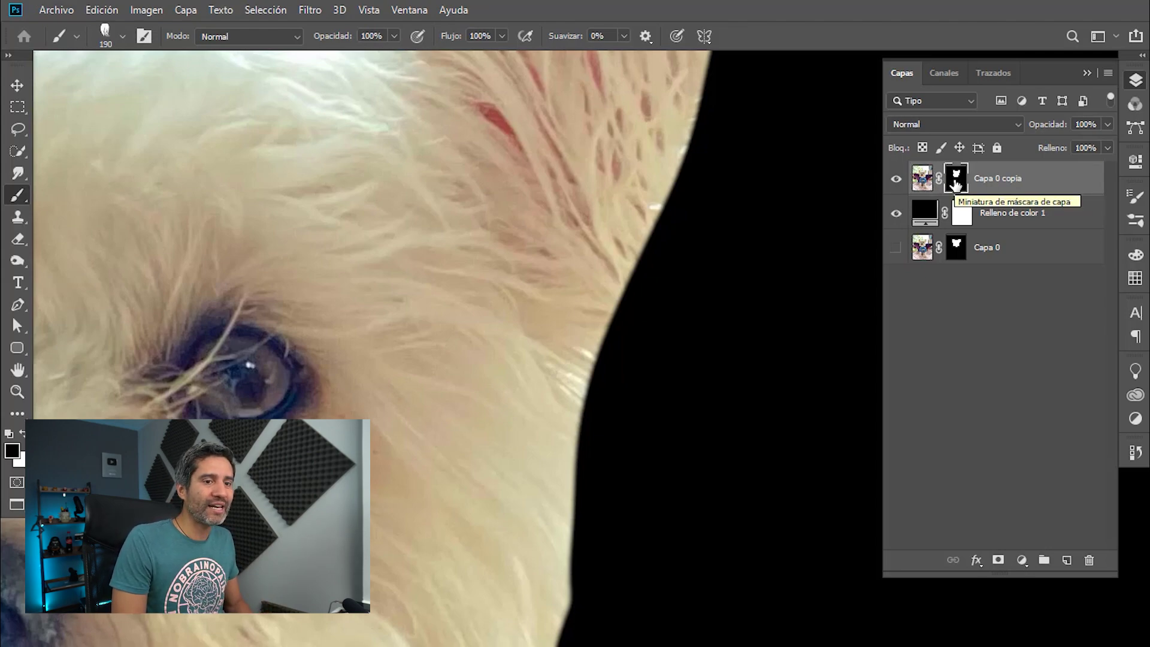
pyautogui.press('F5')
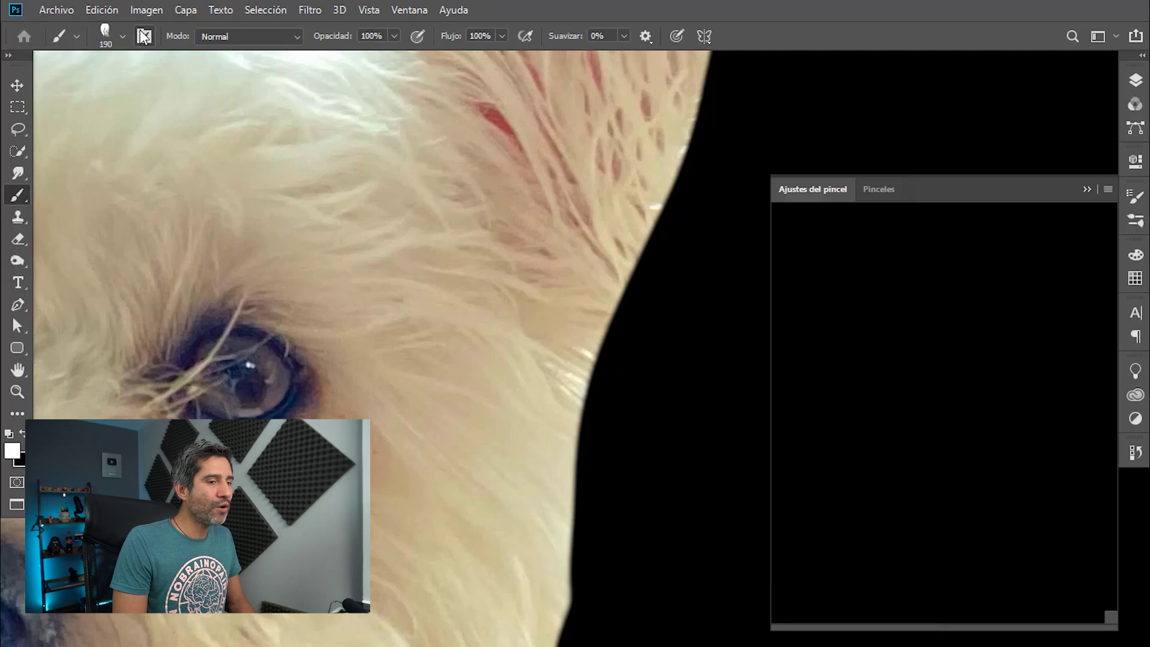
pyautogui.press('x')
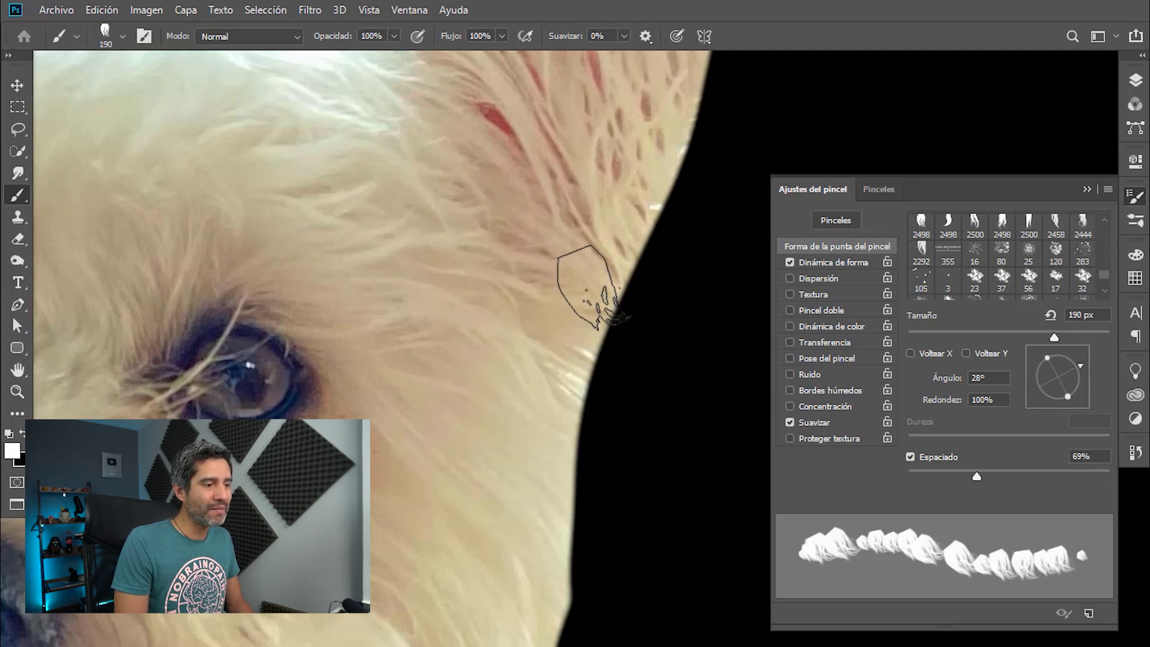
# Paint white fur strands out past the face edge near the eye, ear and lower cheek
pyautogui.moveTo(590, 301); pyautogui.dragTo(566, 382)
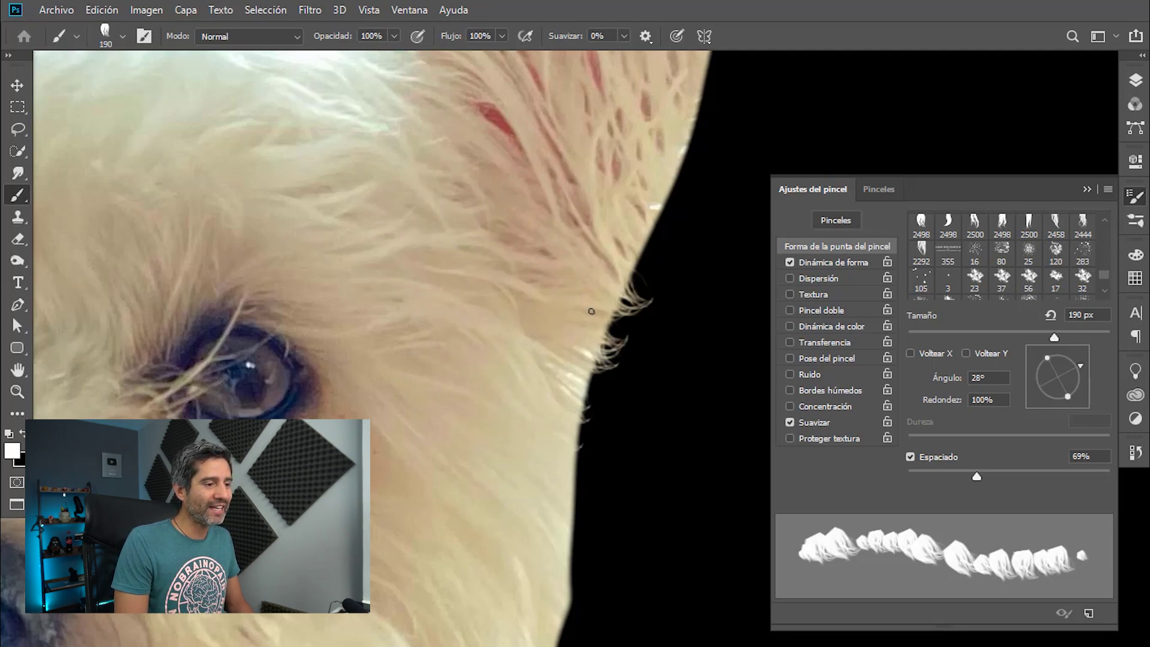
pyautogui.moveTo(591, 312); pyautogui.dragTo(575, 374)
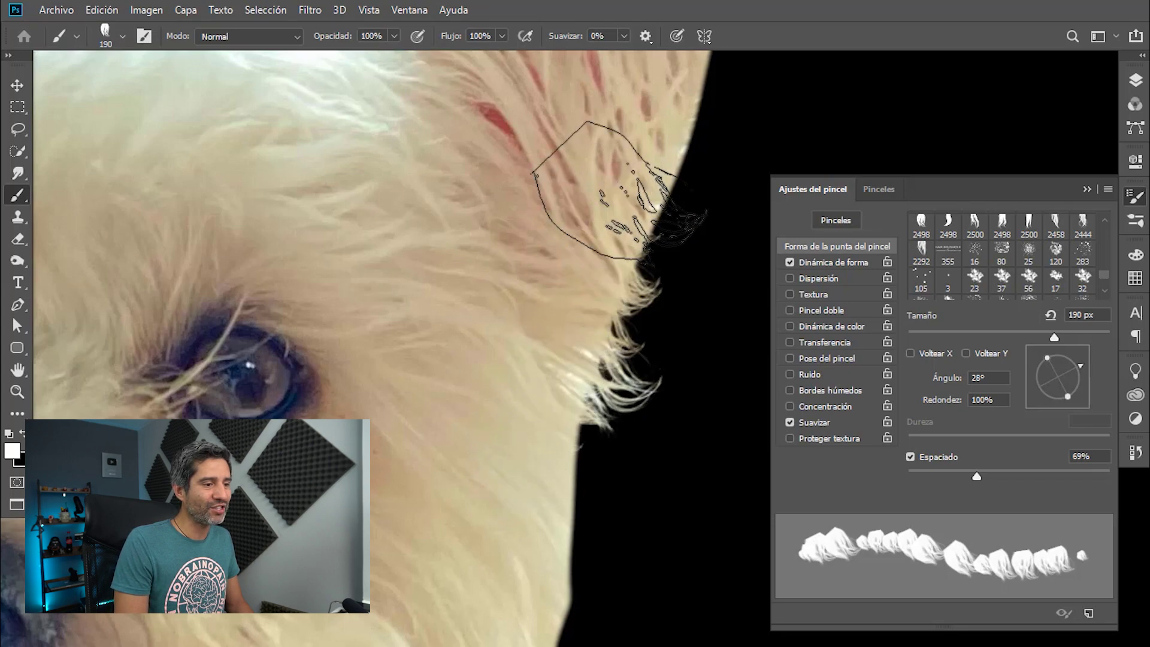
pyautogui.click(640, 178)
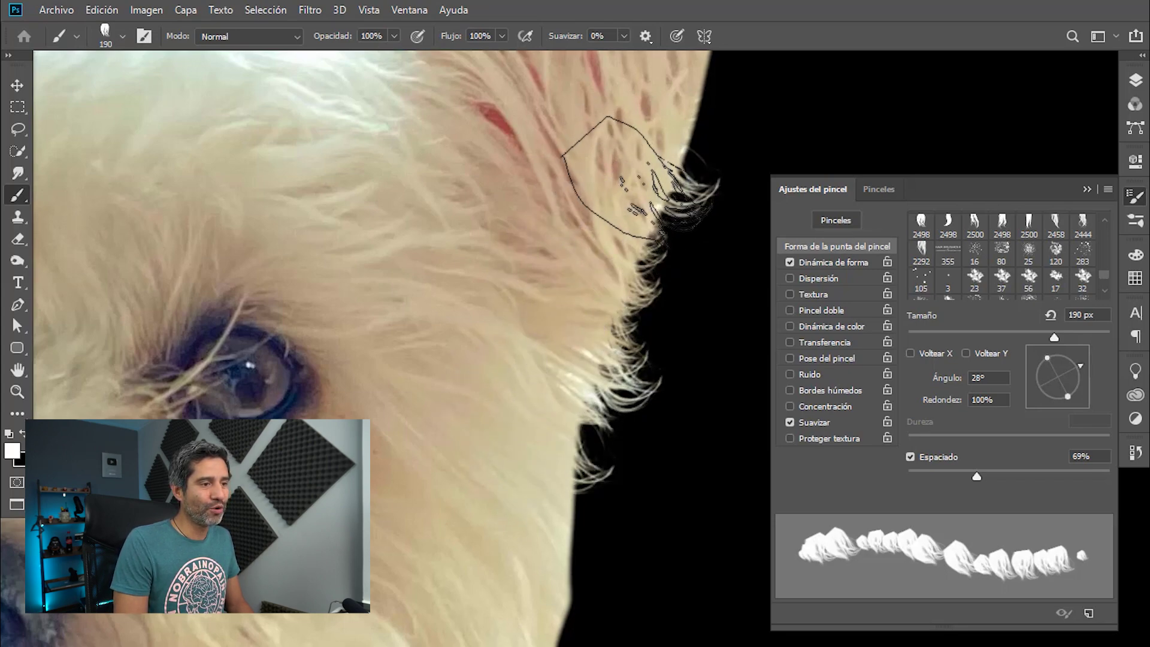
pyautogui.click(635, 165)
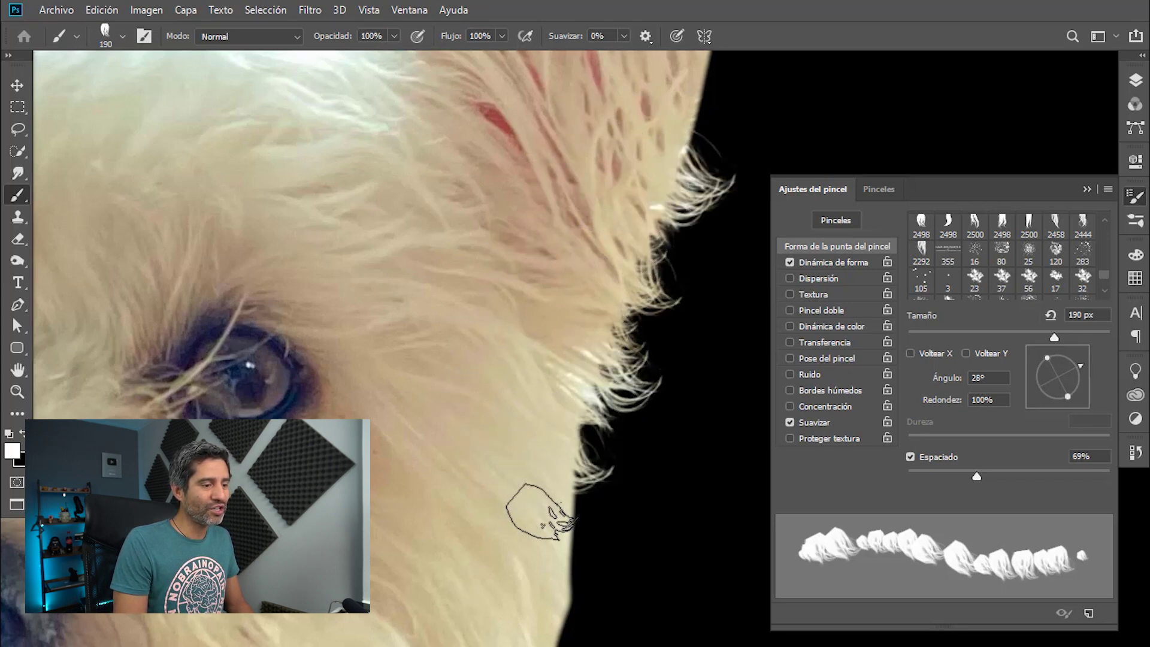
pyautogui.click(559, 501)
pyautogui.click(539, 539)
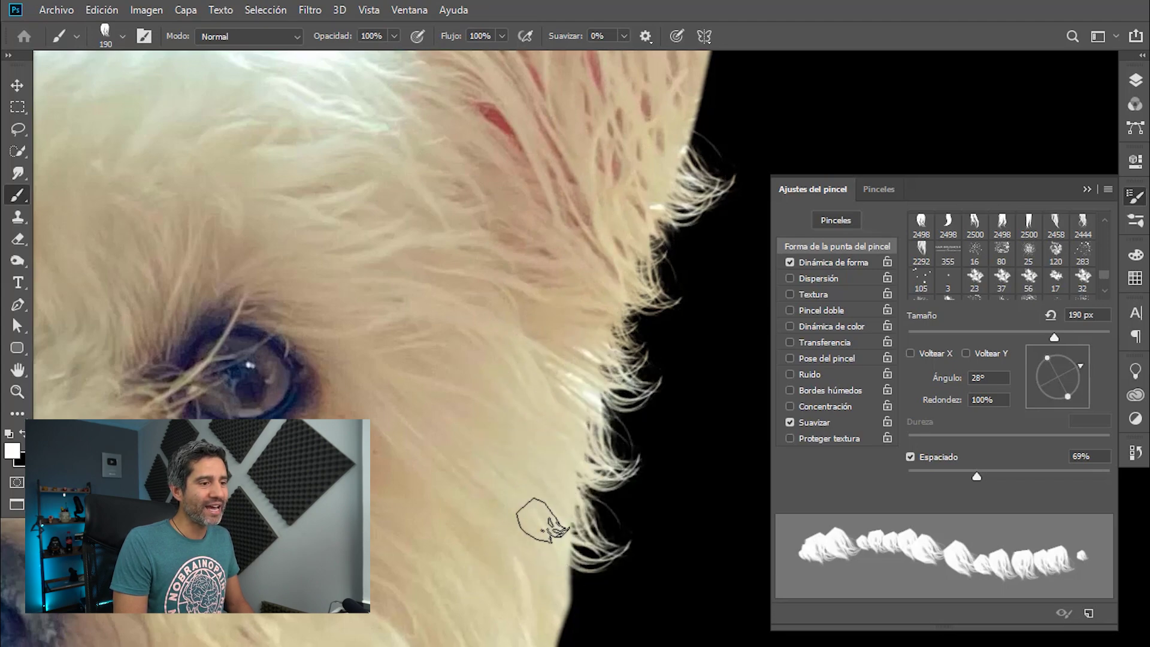
# Flip the brush tip vertically, angle it to -151° and enlarge it to 256 px
pyautogui.click(983, 353)
pyautogui.moveTo(1078, 366); pyautogui.dragTo(1033, 392)
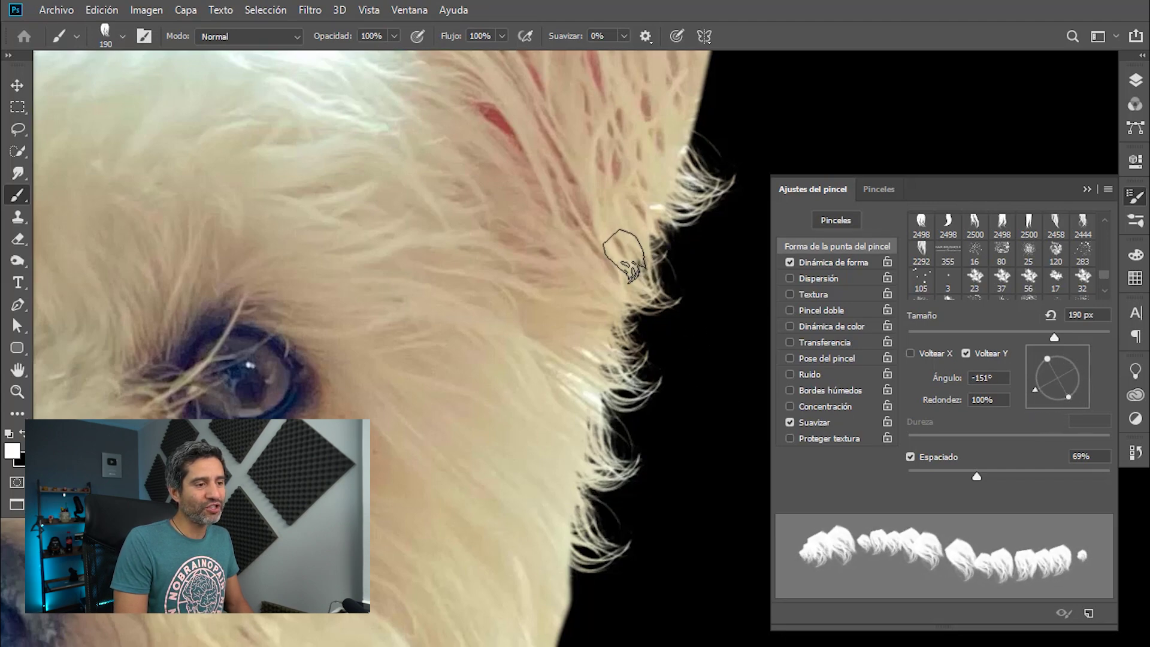
pyautogui.moveTo(624, 257); pyautogui.dragTo(643, 239)
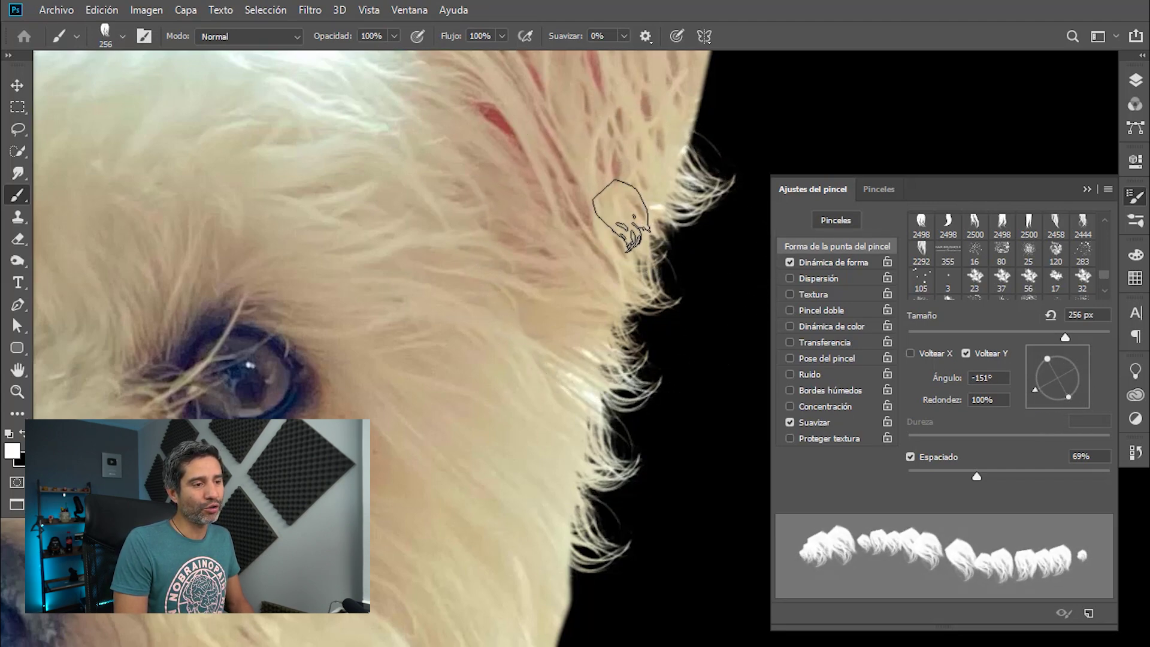
pyautogui.moveTo(654, 174)
pyautogui.mouseDown()
pyautogui.moveTo(593, 240)
pyautogui.moveTo(563, 474)
pyautogui.mouseUp()
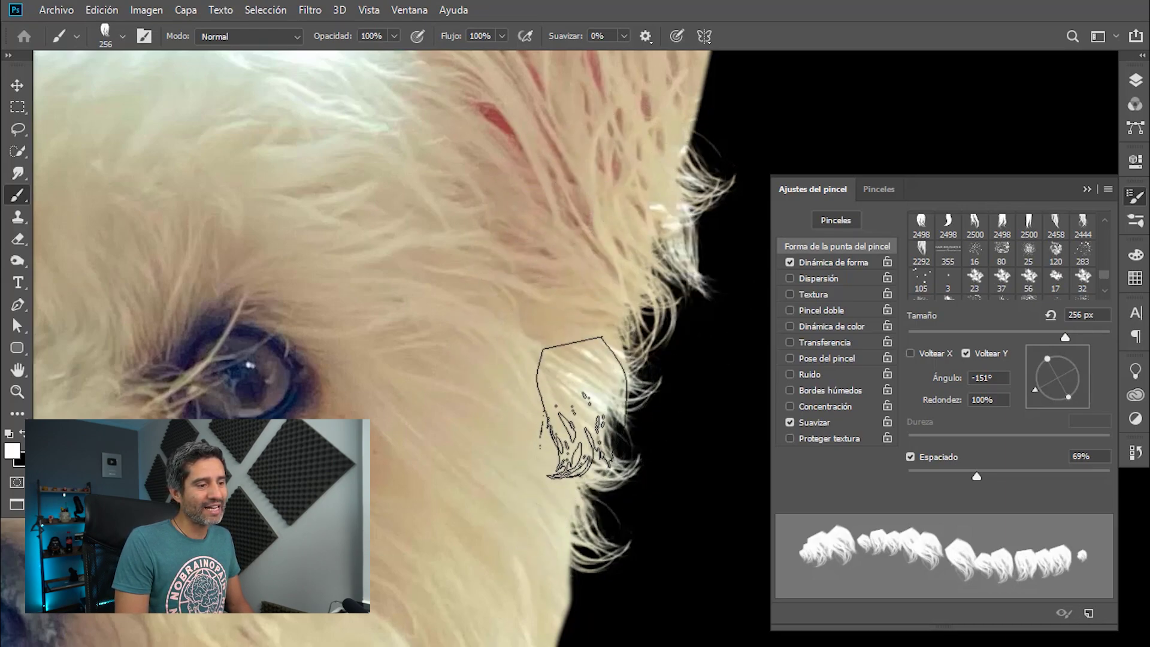
pyautogui.moveTo(642, 172); pyautogui.dragTo(515, 415)
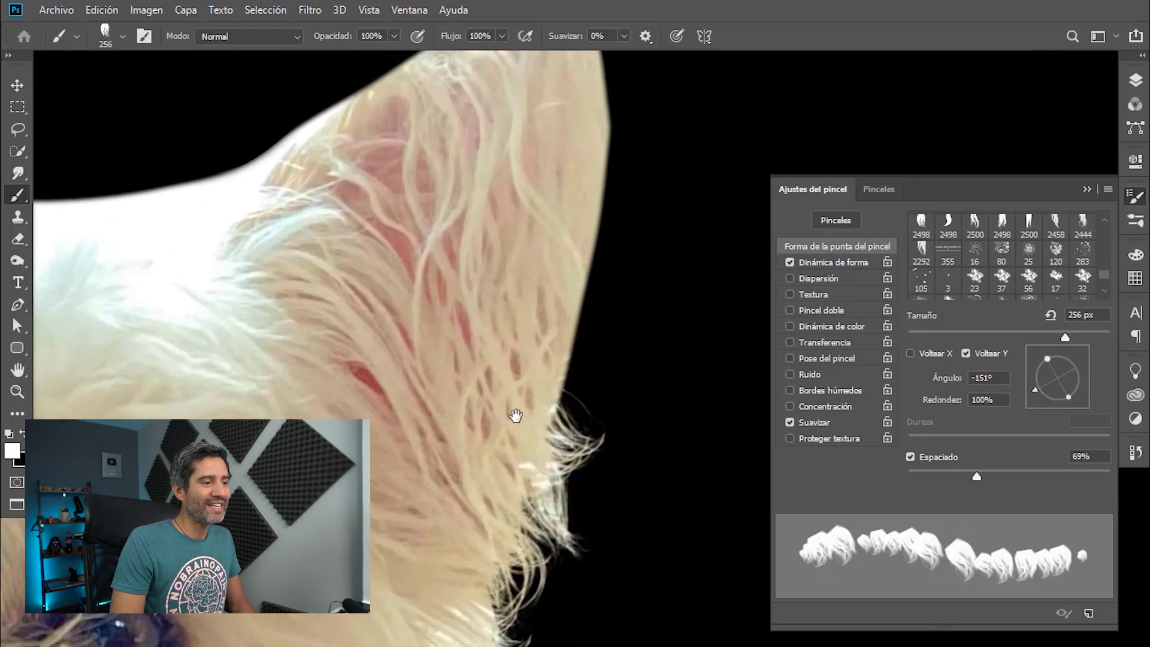
# Unflip and rotate the brush tip, then stamp hair strands past the ear's right edge
pyautogui.click(985, 354)
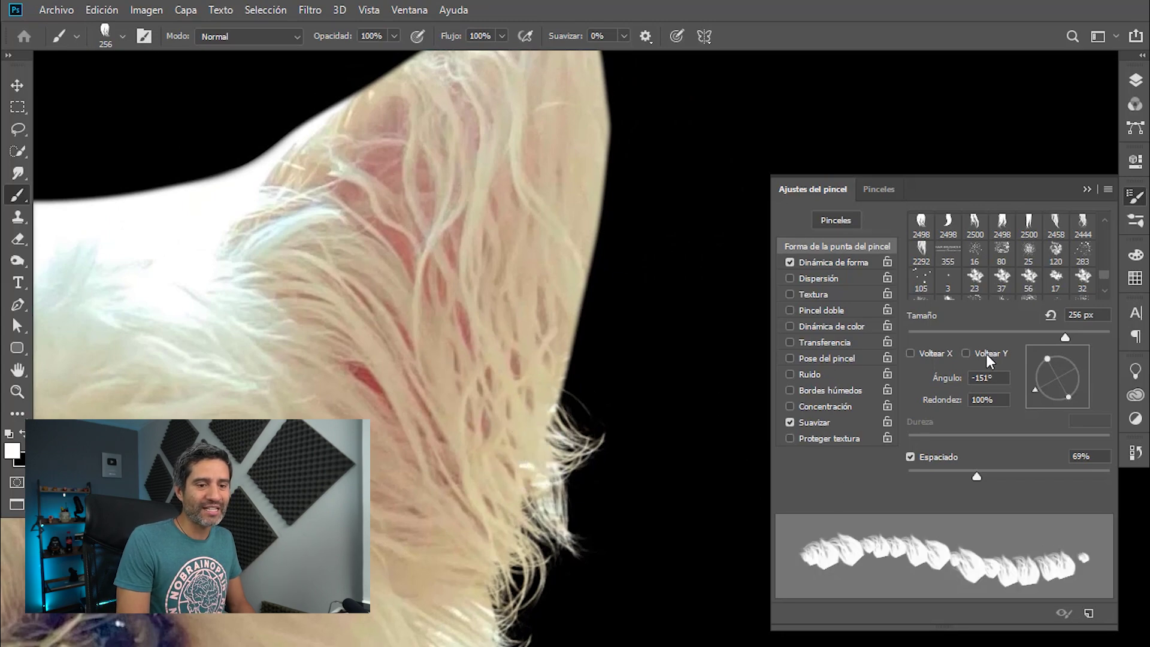
pyautogui.moveTo(1036, 392); pyautogui.dragTo(1088, 364)
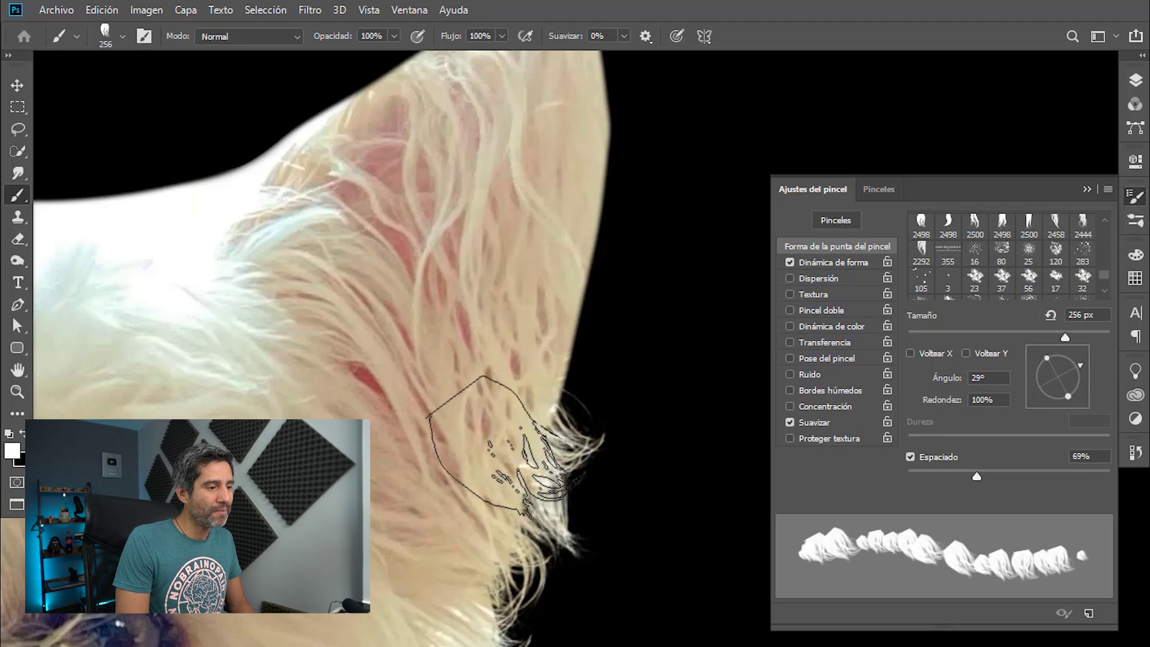
pyautogui.click(541, 326)
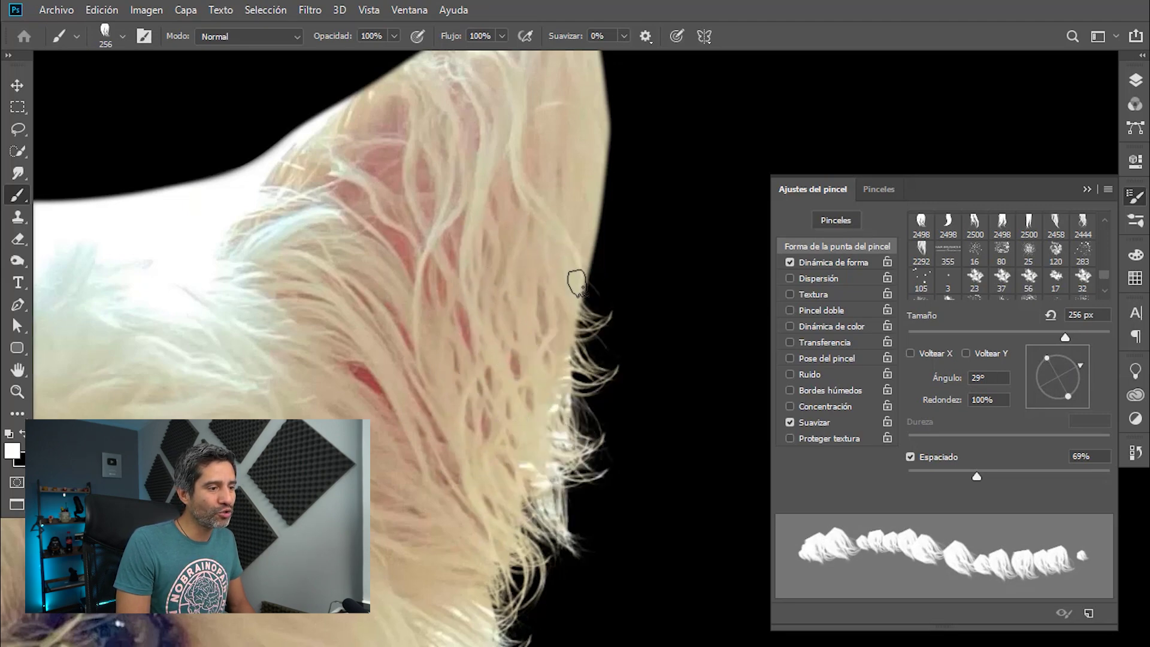
pyautogui.moveTo(555, 301); pyautogui.dragTo(509, 351)
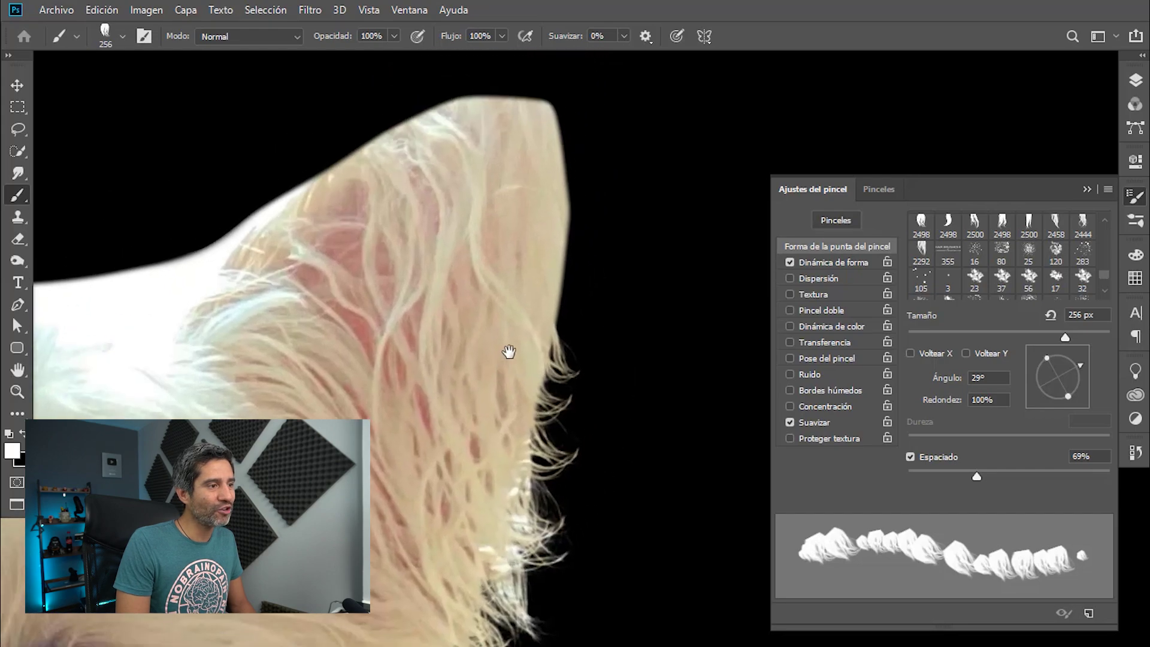
# With the tip at 54°, stamp strands right of the ear, then try fine 101 px strands and undo them
pyautogui.moveTo(1080, 367); pyautogui.dragTo(1073, 357)
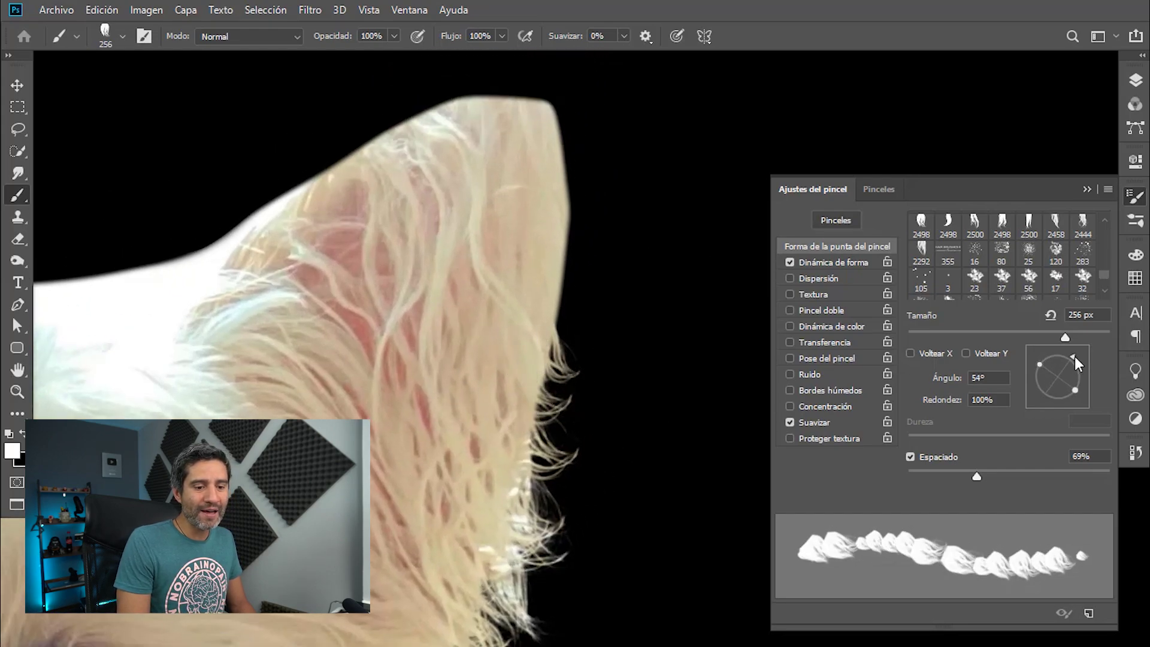
pyautogui.click(502, 291)
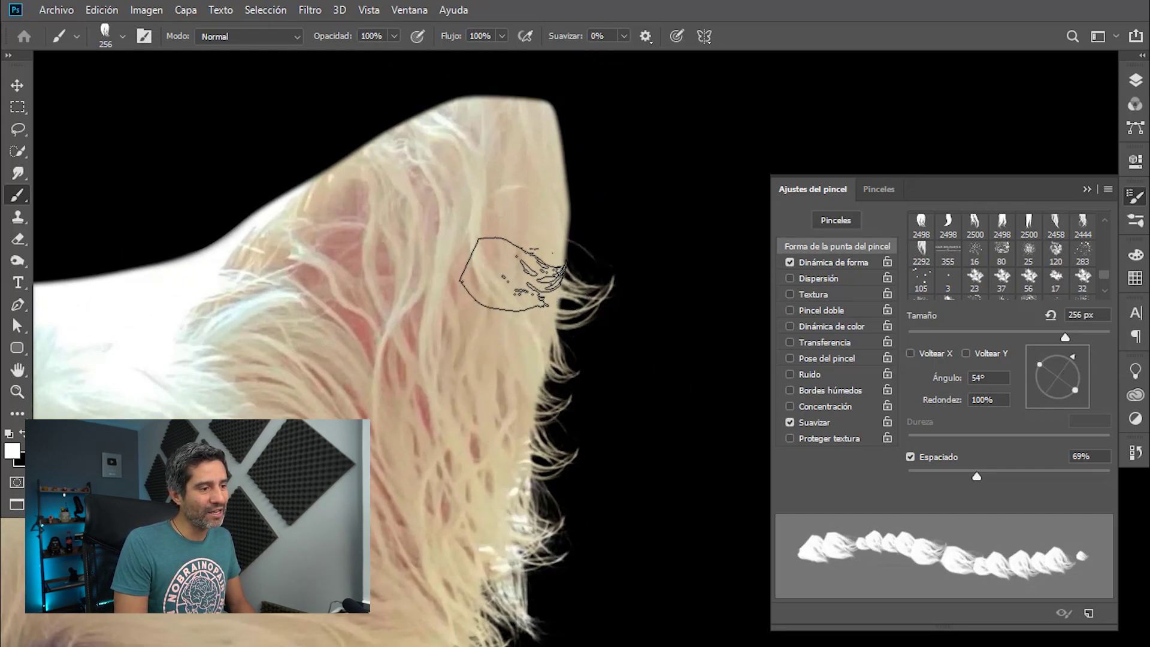
pyautogui.keyDown('alt'); pyautogui.moveTo(537, 296); pyautogui.dragTo(467, 303); pyautogui.keyUp('alt')
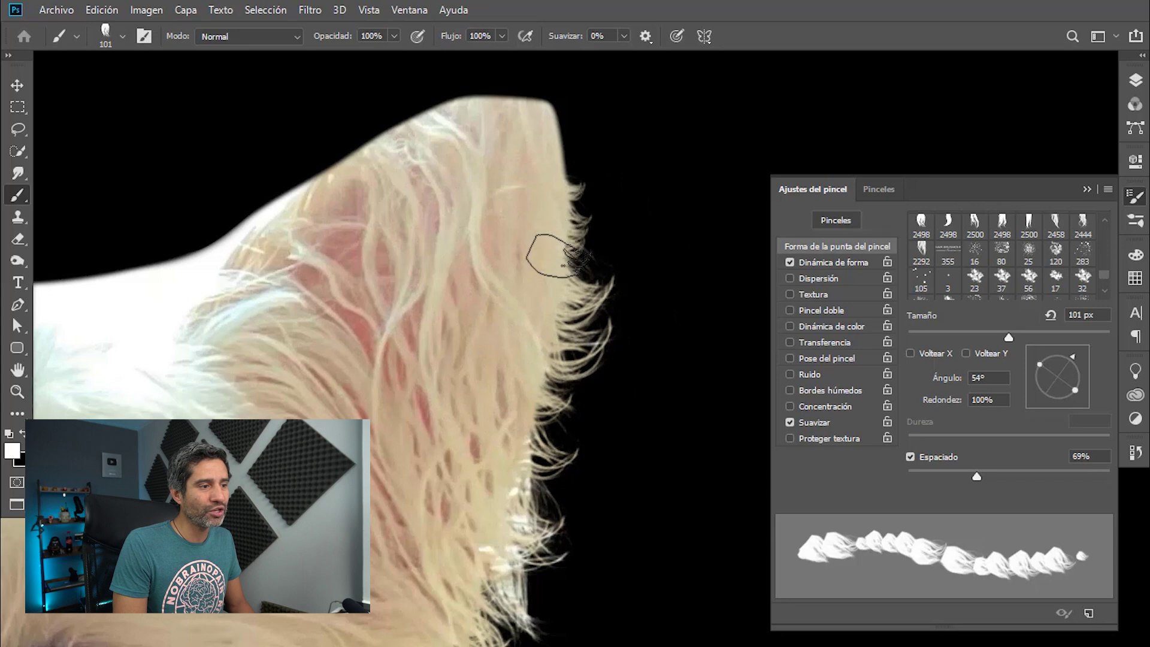
pyautogui.moveTo(558, 273)
pyautogui.mouseDown()
pyautogui.moveTo(556, 151)
pyautogui.moveTo(557, 273)
pyautogui.mouseUp()
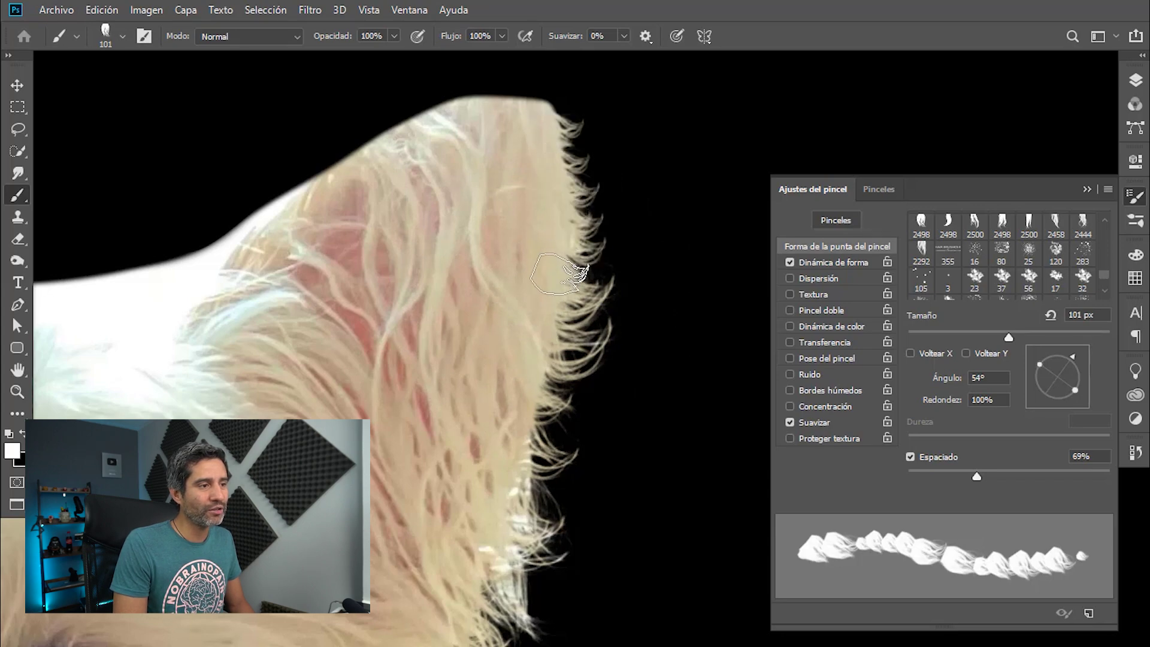
pyautogui.hotkey('ctrl', 'z')
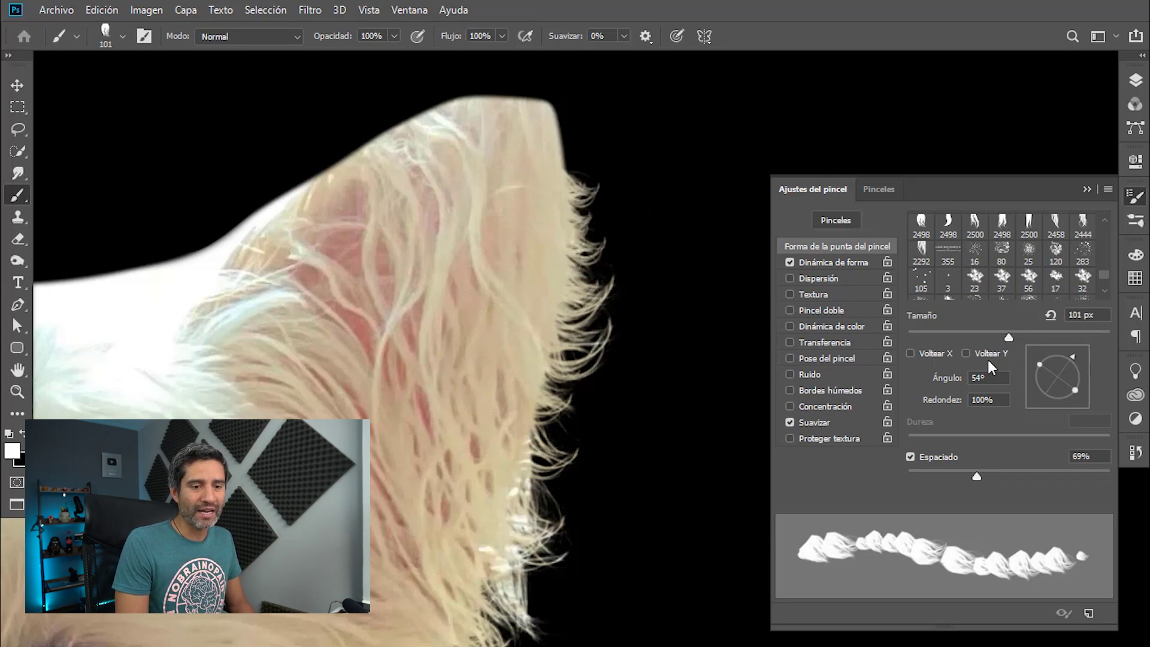
# Flip the tip vertically again, re-angle it, and stamp fur at the ear tip at about 156 px
pyautogui.click(983, 351)
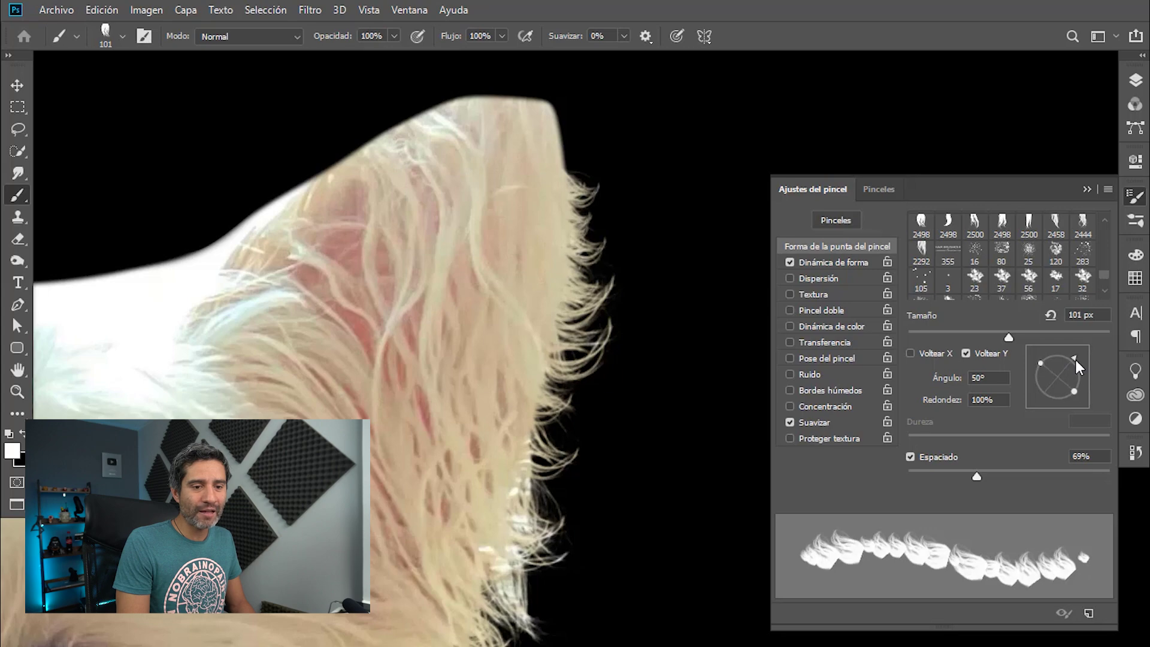
pyautogui.moveTo(1075, 361); pyautogui.dragTo(1075, 405)
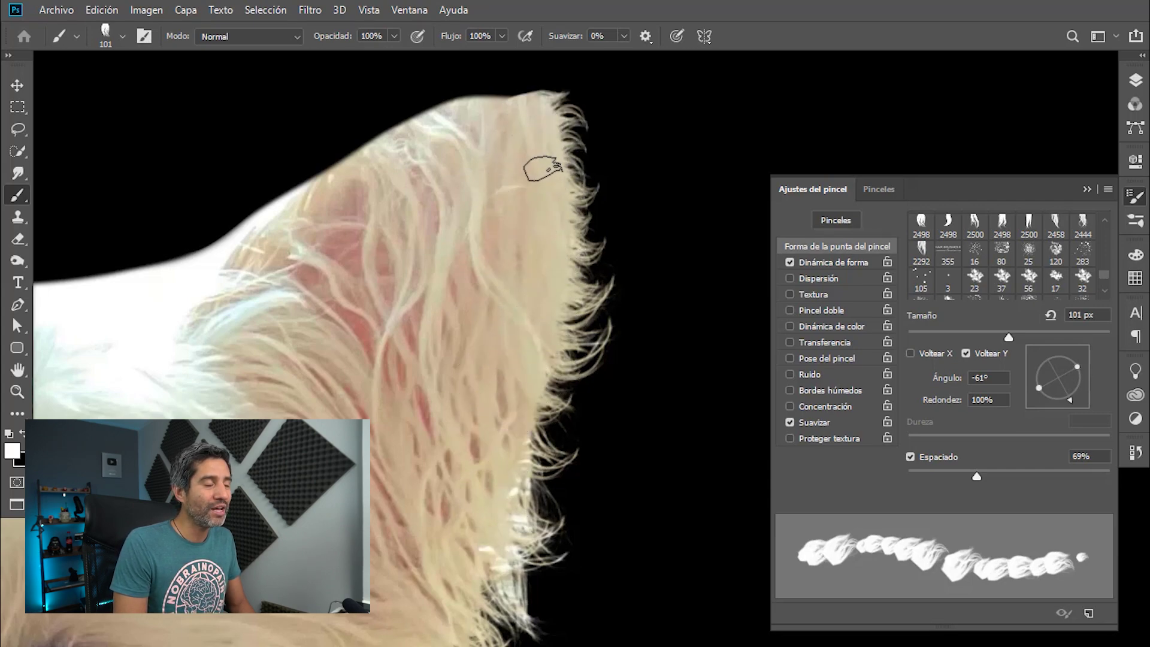
pyautogui.scroll(3, 521, 210)
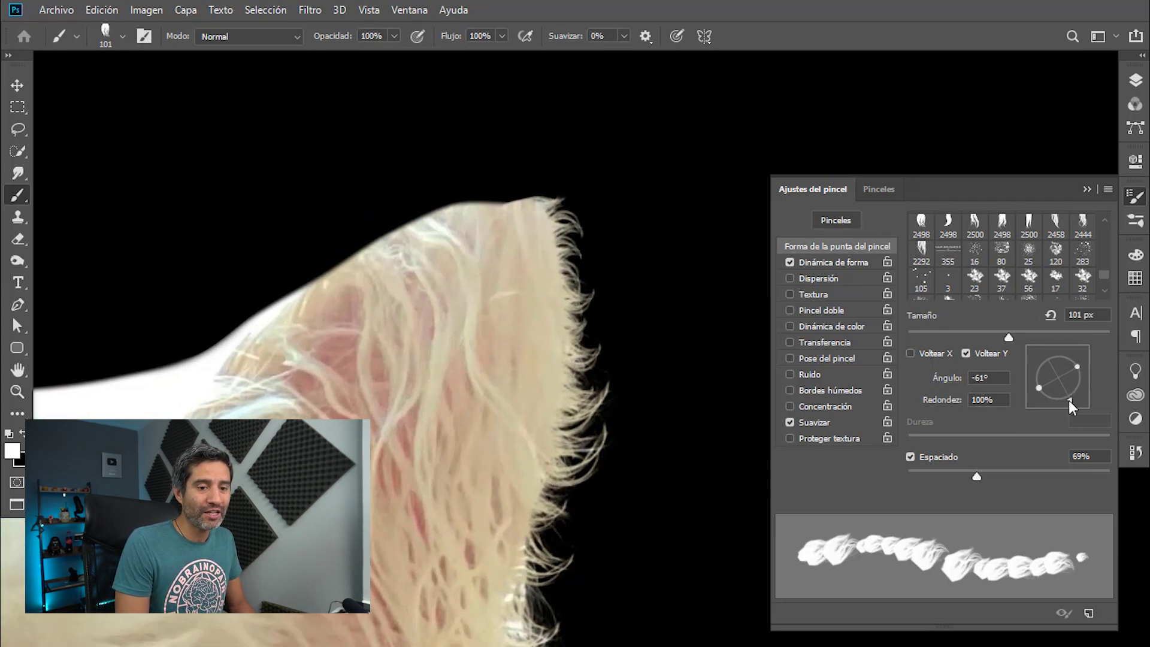
pyautogui.moveTo(1069, 400); pyautogui.dragTo(1088, 363)
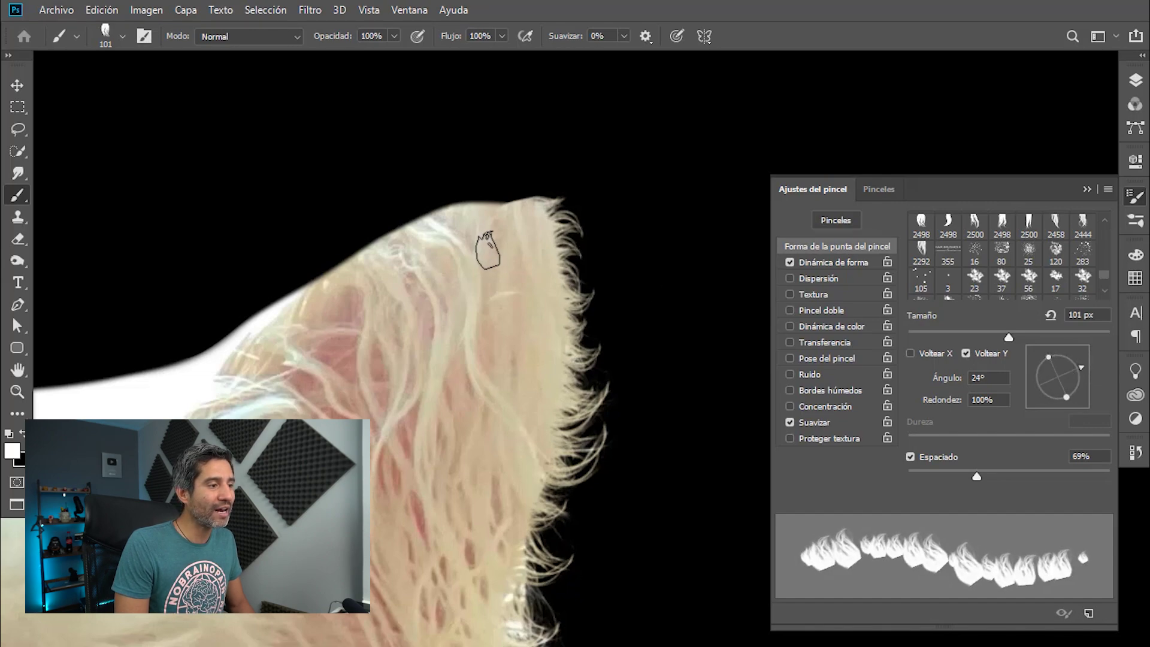
pyautogui.moveTo(475, 218); pyautogui.dragTo(513, 216)
pyautogui.click(497, 210)
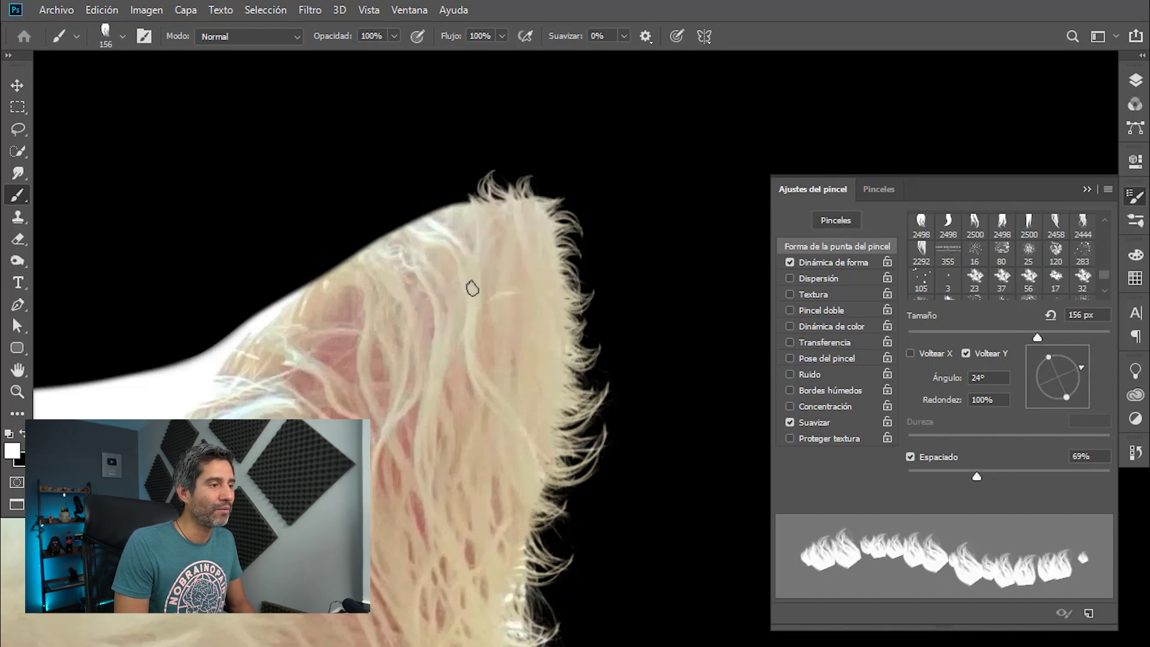
# At about 215 px, stamp light fur strands along the ear top and tip, undoing misses
pyautogui.moveTo(482, 274); pyautogui.dragTo(519, 274)
pyautogui.click(462, 218)
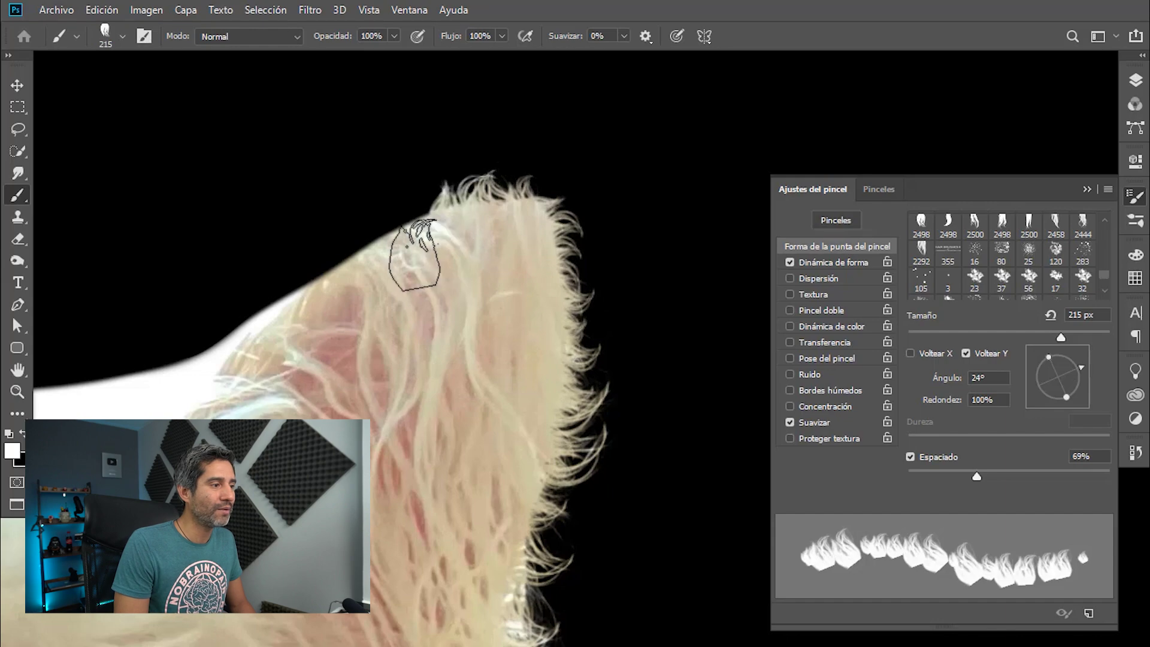
pyautogui.click(513, 233)
pyautogui.hotkey('ctrl', 'z')
pyautogui.click(509, 234)
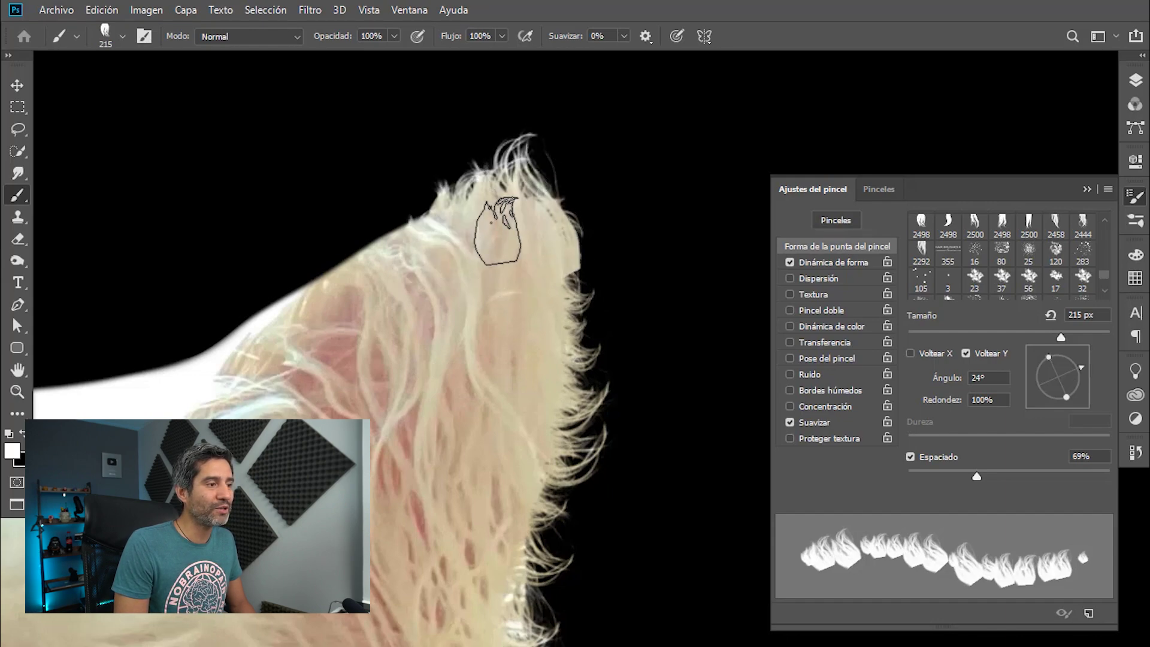
pyautogui.hotkey('ctrl', 'z')
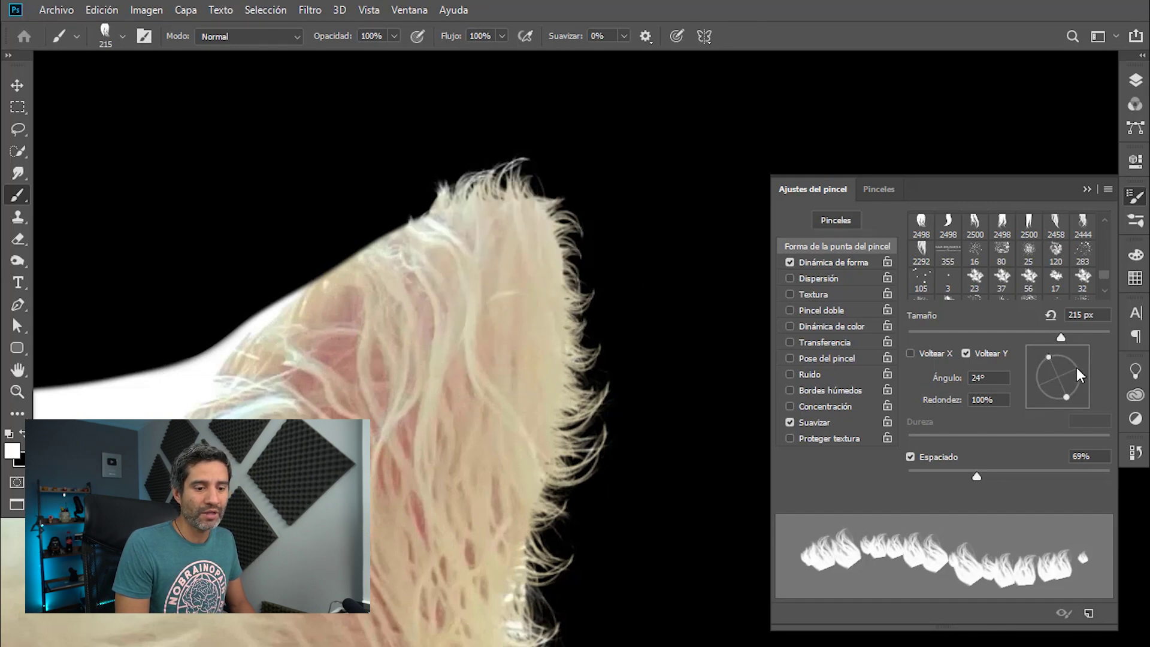
pyautogui.moveTo(1076, 367); pyautogui.dragTo(1080, 383)
pyautogui.click(509, 197)
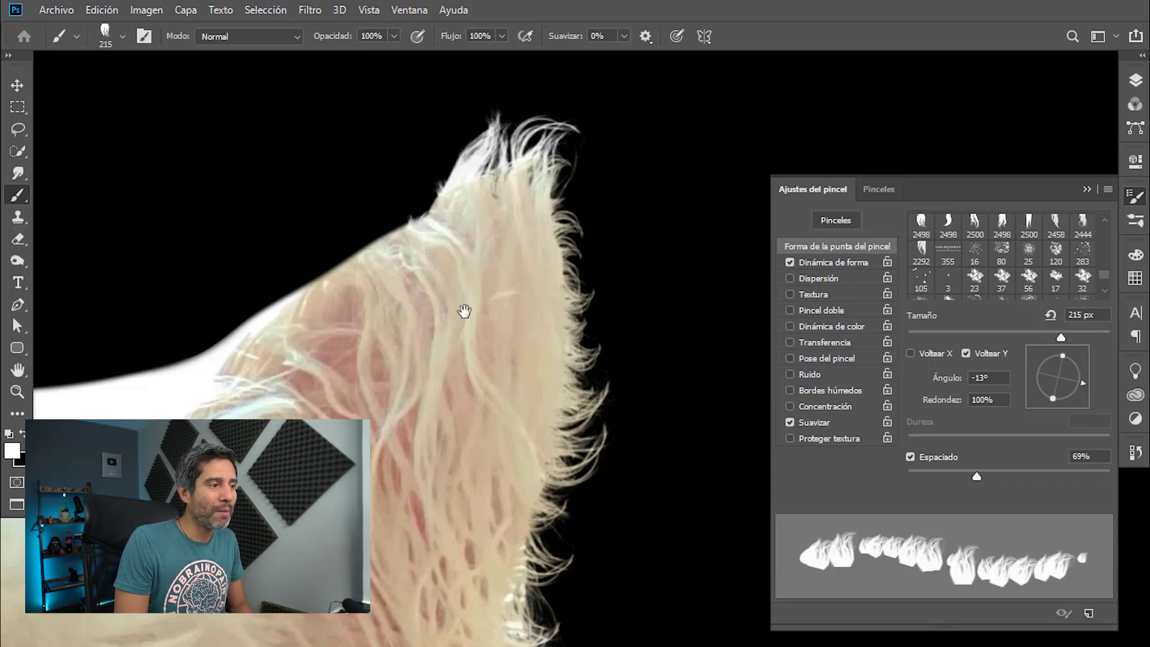
pyautogui.moveTo(464, 313); pyautogui.dragTo(559, 302)
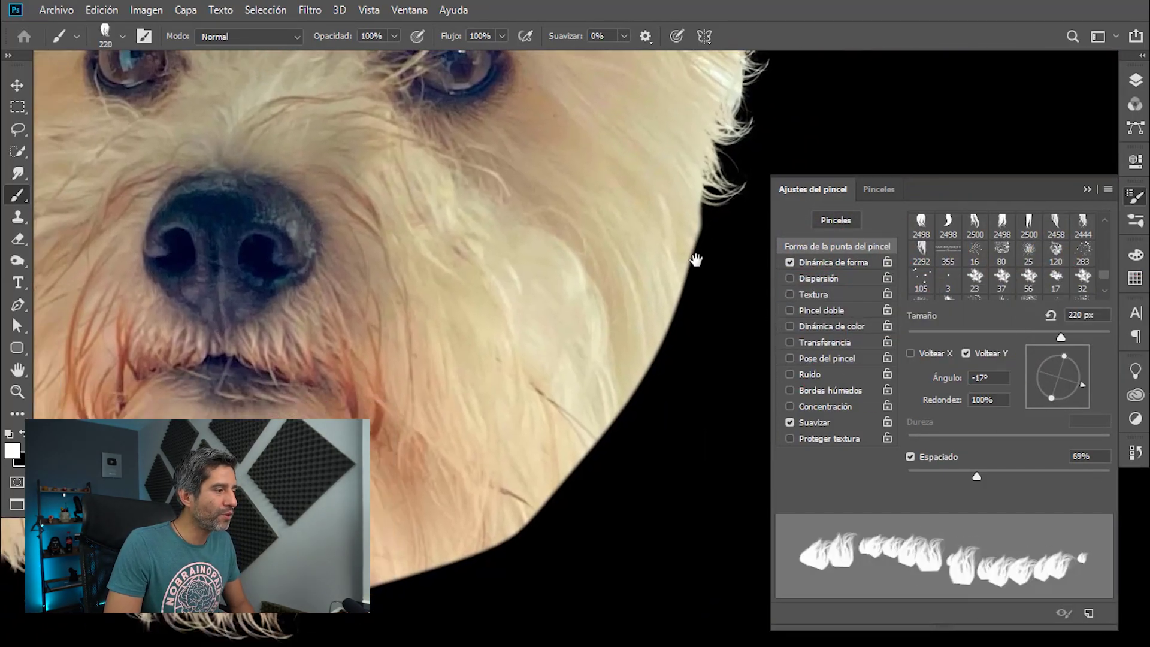
# Pan to the cheek, rotate the tip to about -144°, and paint wispy hair along the cheek edge
pyautogui.moveTo(695, 259); pyautogui.dragTo(805, 212)
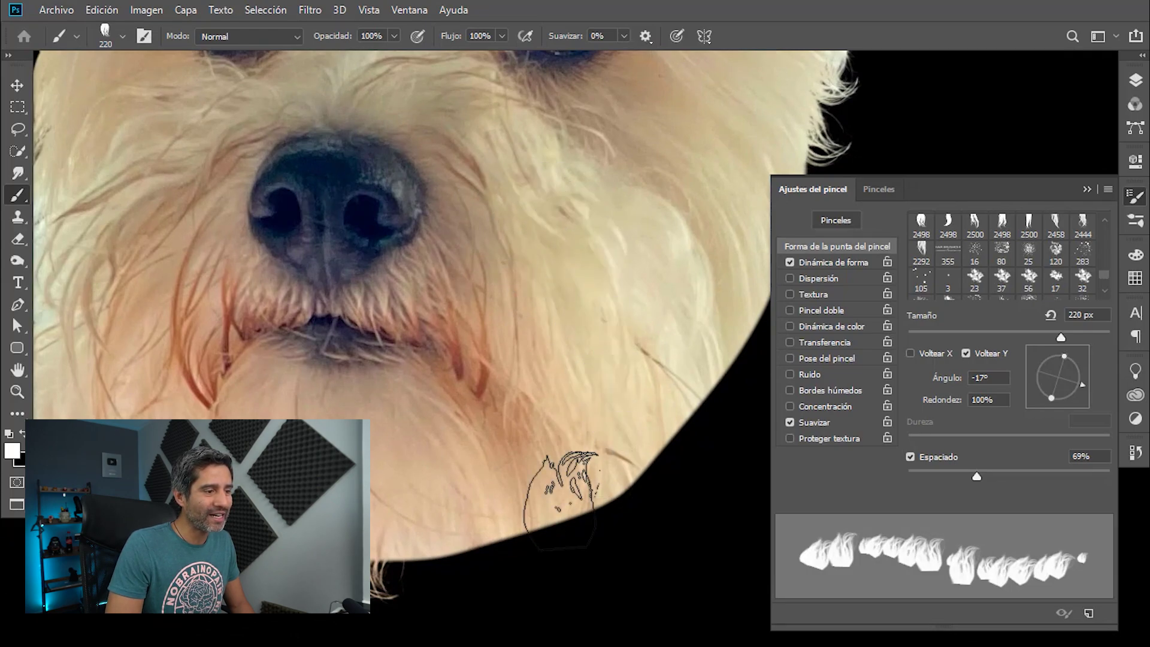
pyautogui.moveTo(315, 356); pyautogui.dragTo(415, 256)
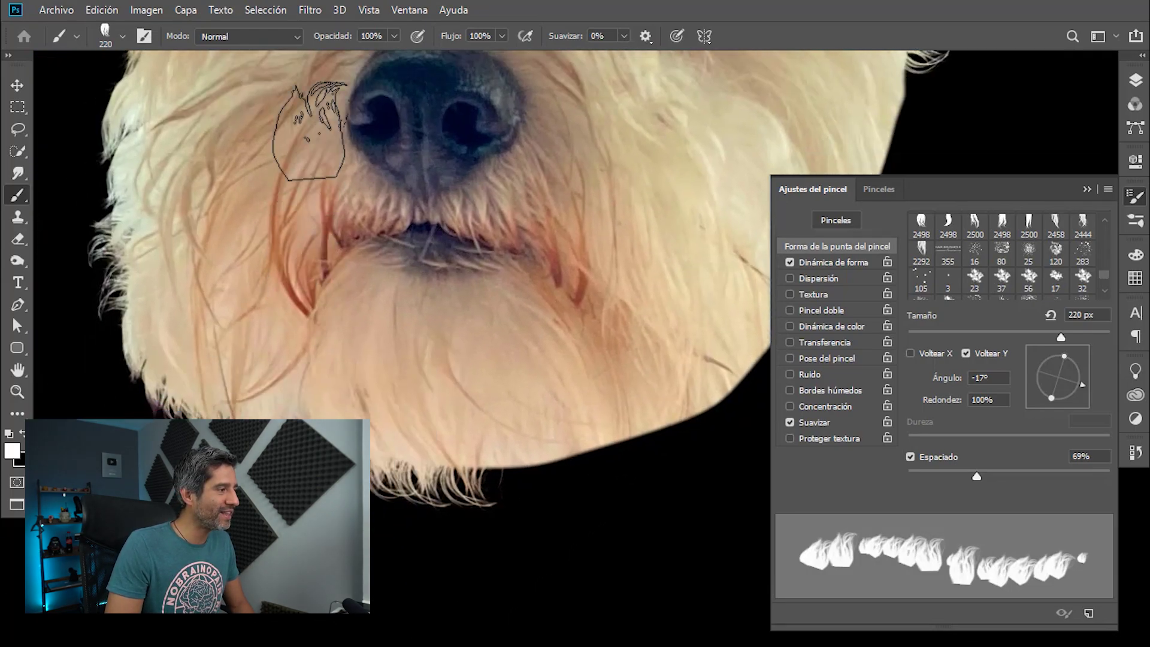
pyautogui.moveTo(694, 196); pyautogui.dragTo(382, 450)
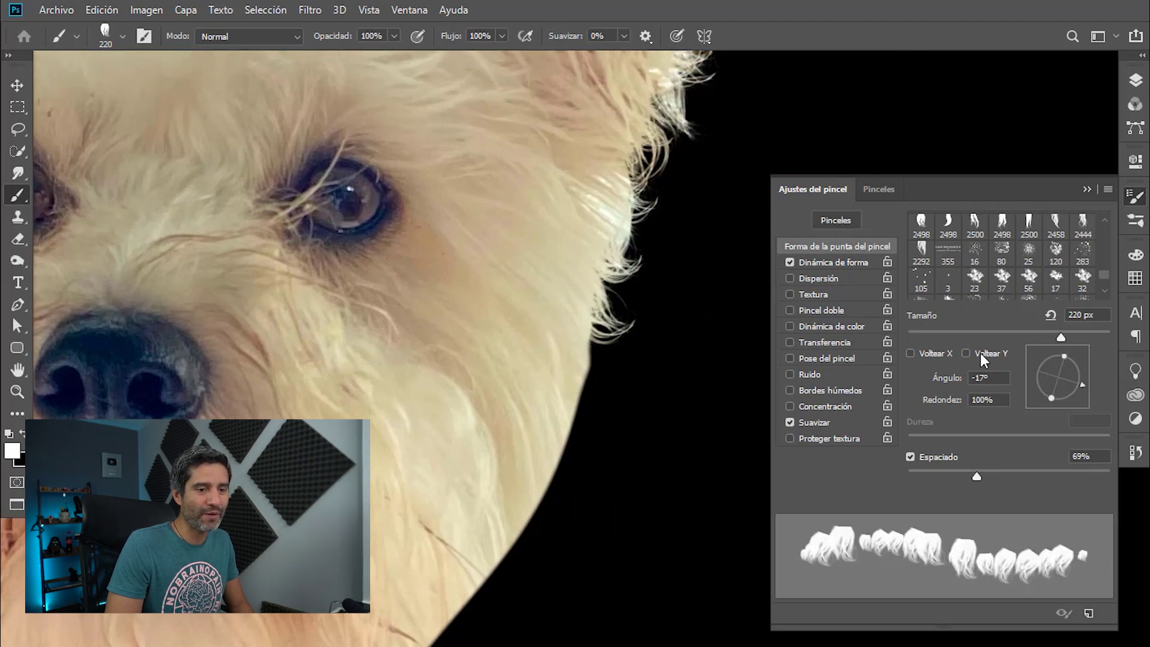
pyautogui.moveTo(1084, 381); pyautogui.dragTo(1029, 405)
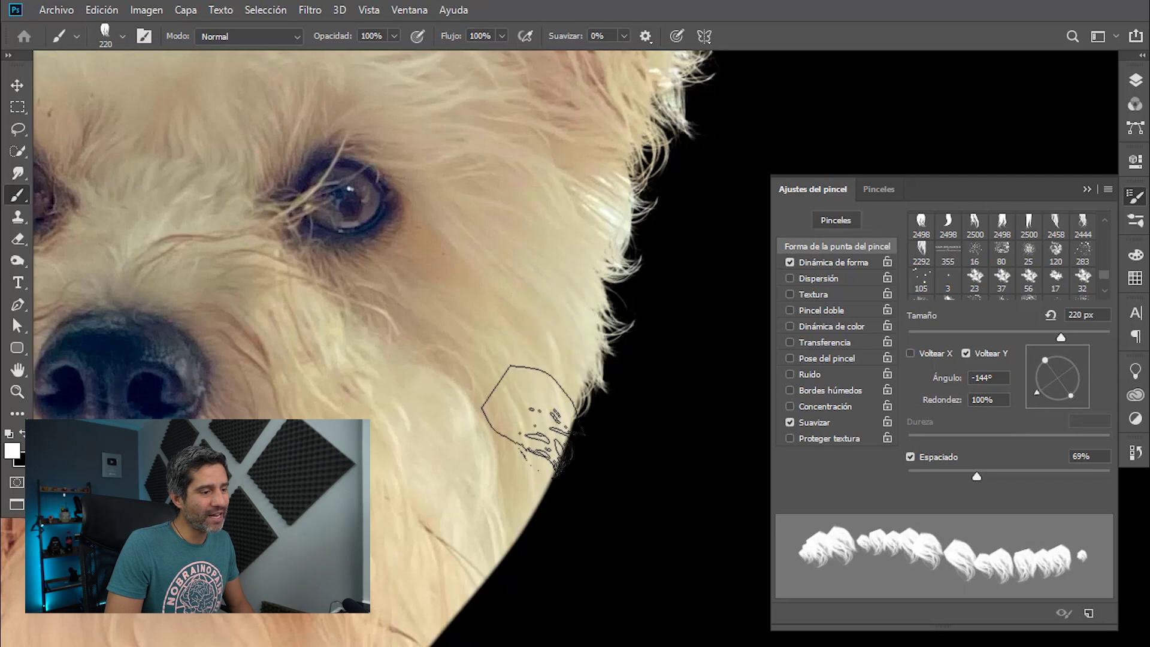
pyautogui.moveTo(563, 306); pyautogui.dragTo(559, 403)
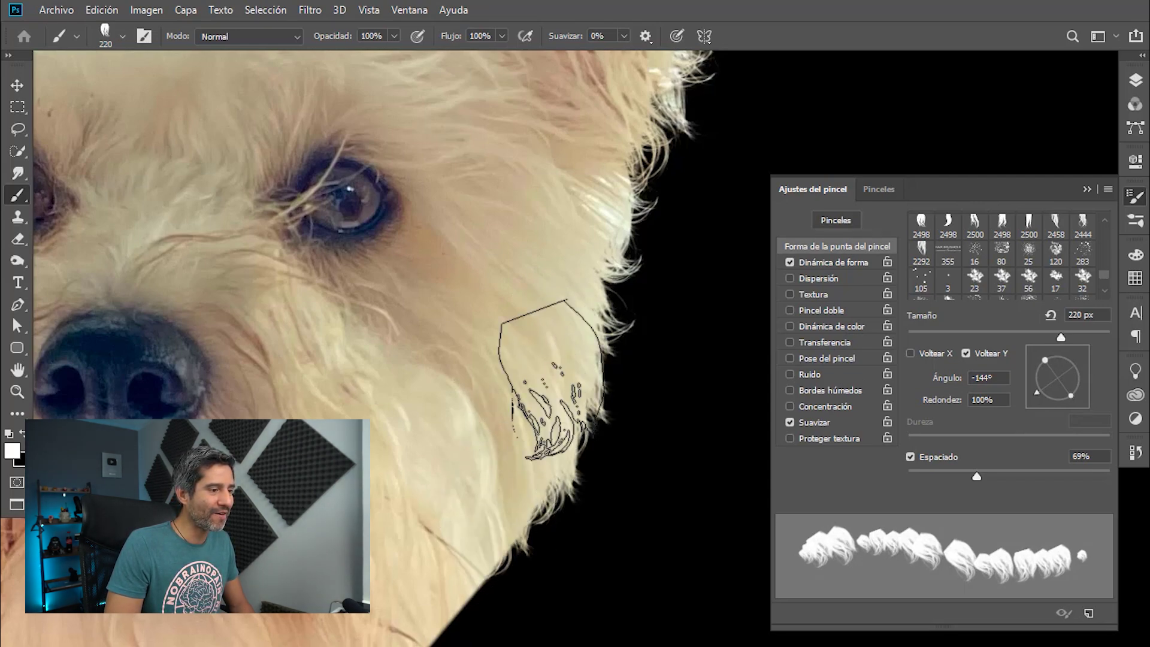
# Rotate the tip to about -164° and paint white hair strands along the lower face edge
pyautogui.moveTo(497, 391); pyautogui.dragTo(586, 234)
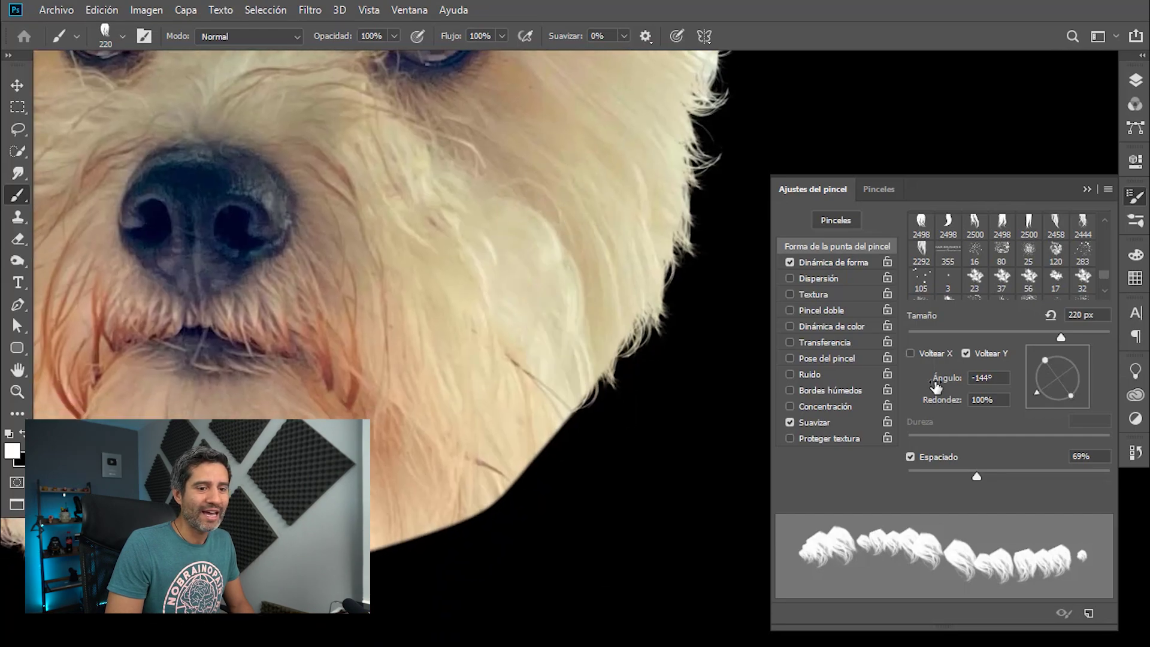
pyautogui.moveTo(1035, 392); pyautogui.dragTo(1026, 389)
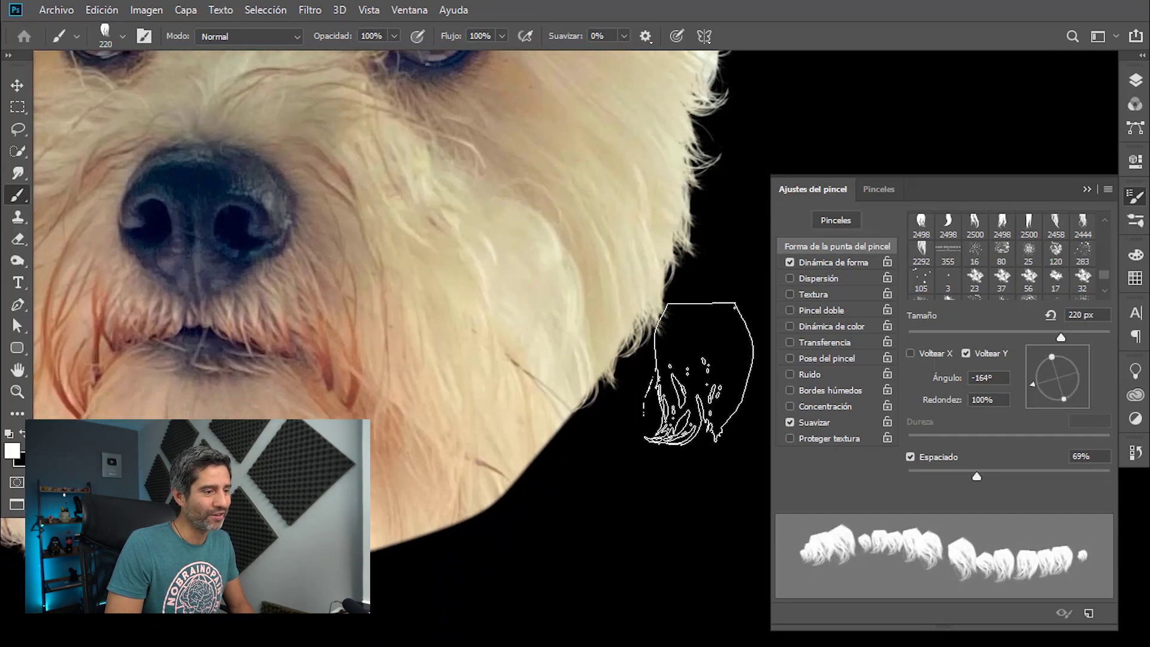
pyautogui.moveTo(474, 479); pyautogui.dragTo(438, 521)
pyautogui.moveTo(658, 252); pyautogui.dragTo(548, 247)
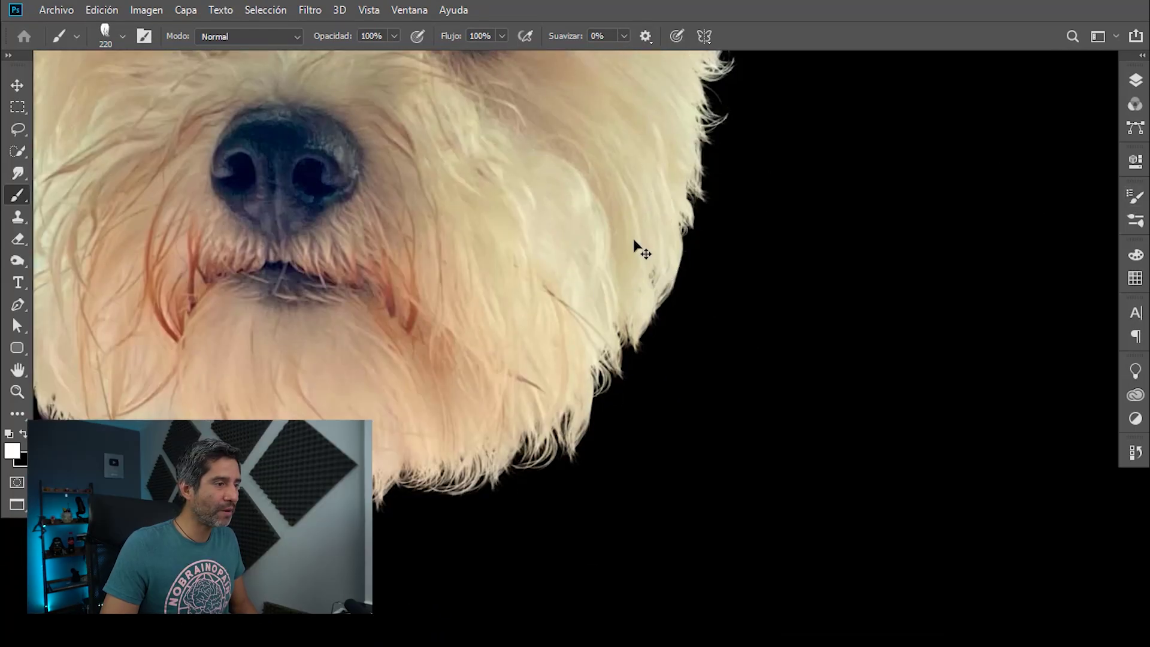
# Zoom out to the whole dog head and drag the coquito layer onto the military portrait canvas
pyautogui.scroll(2, 548, 248)
pyautogui.scroll(3, 572, 263)
pyautogui.scroll(2, 574, 264)
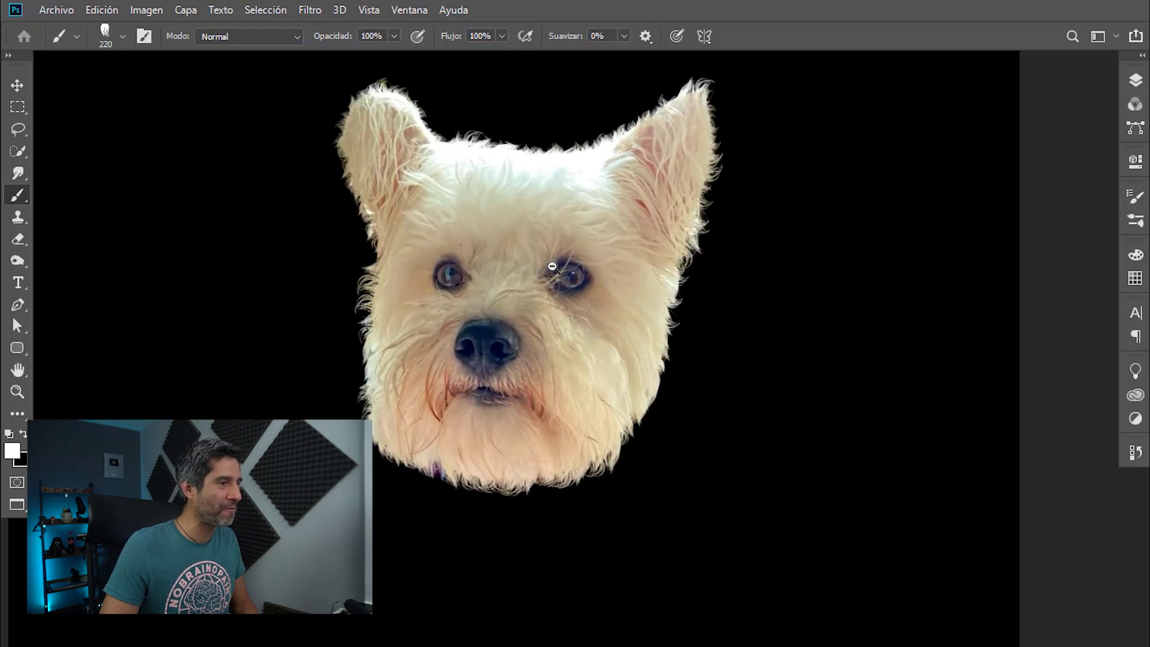
pyautogui.scroll(1, 527, 243)
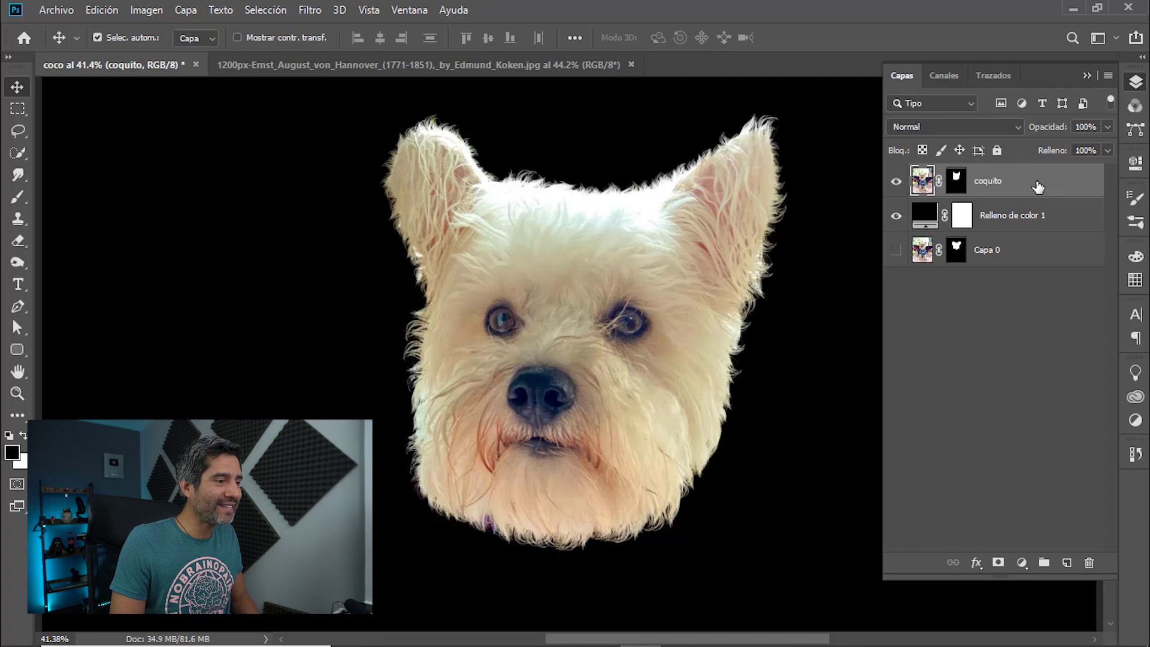
pyautogui.moveTo(1038, 188); pyautogui.dragTo(434, 60)
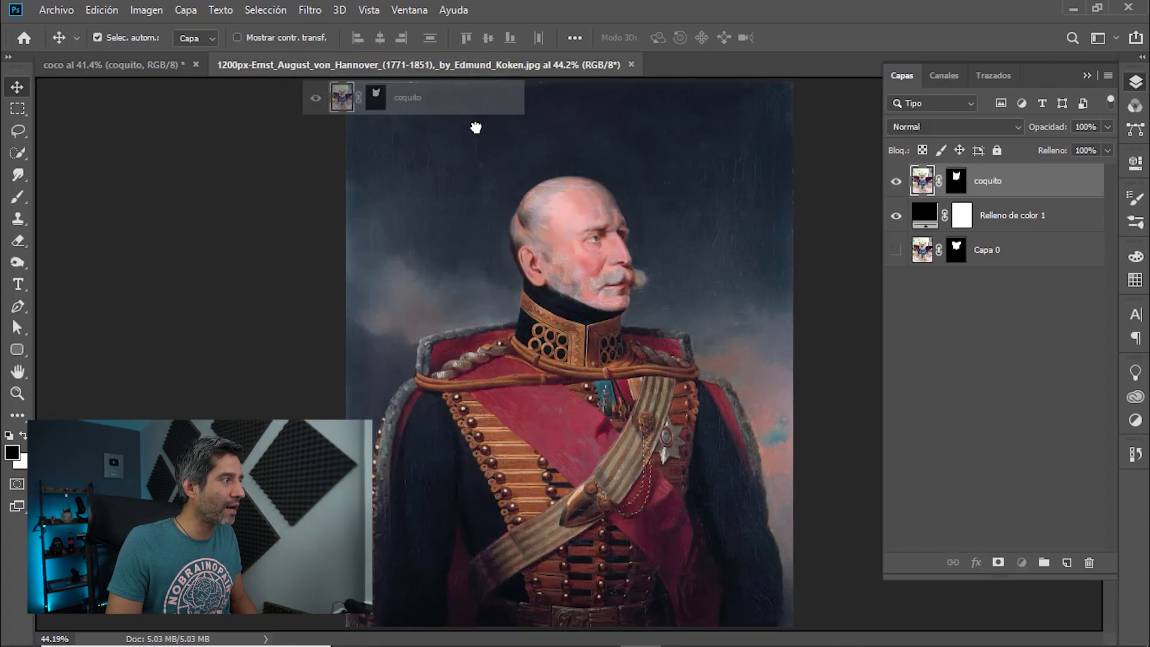
pyautogui.moveTo(434, 60); pyautogui.dragTo(601, 278)
# Accept both colour profile prompts and drag the pasted coquito dog head down over the uniform
pyautogui.click(635, 318)
pyautogui.click(650, 277)
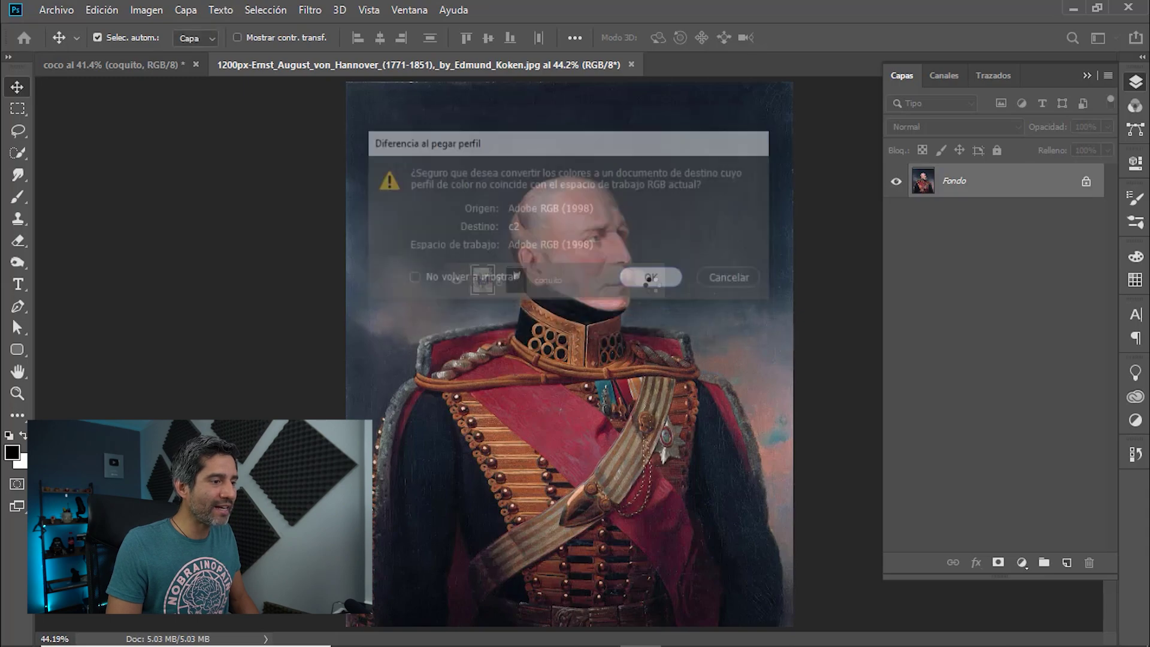
pyautogui.click(896, 181)
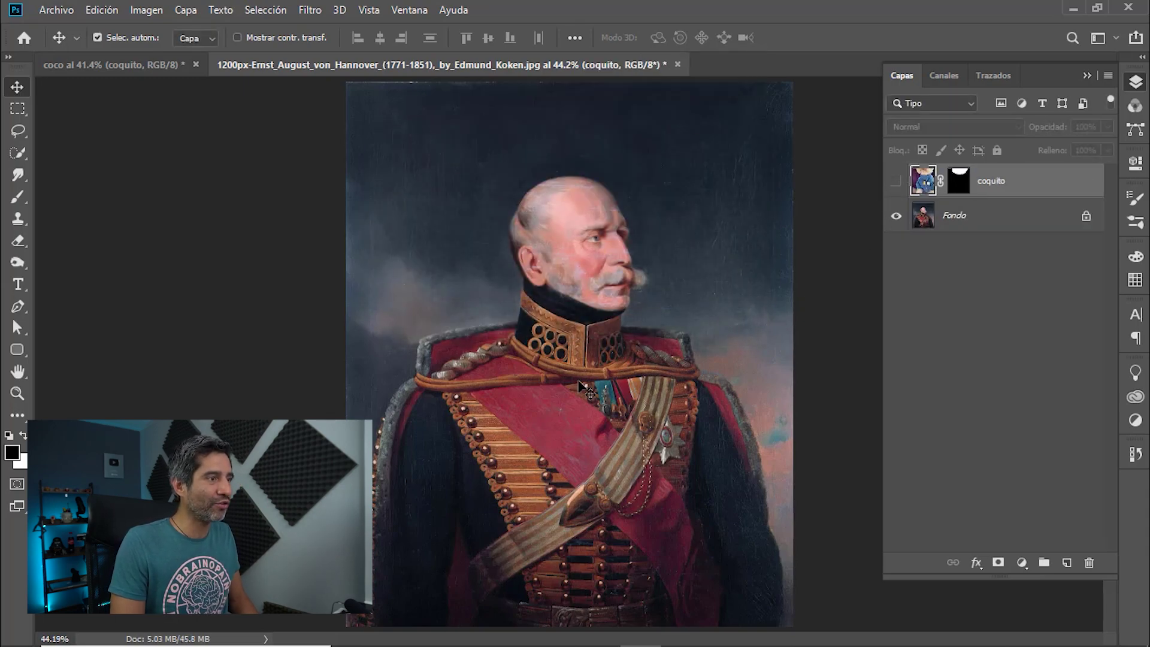
pyautogui.click(895, 183)
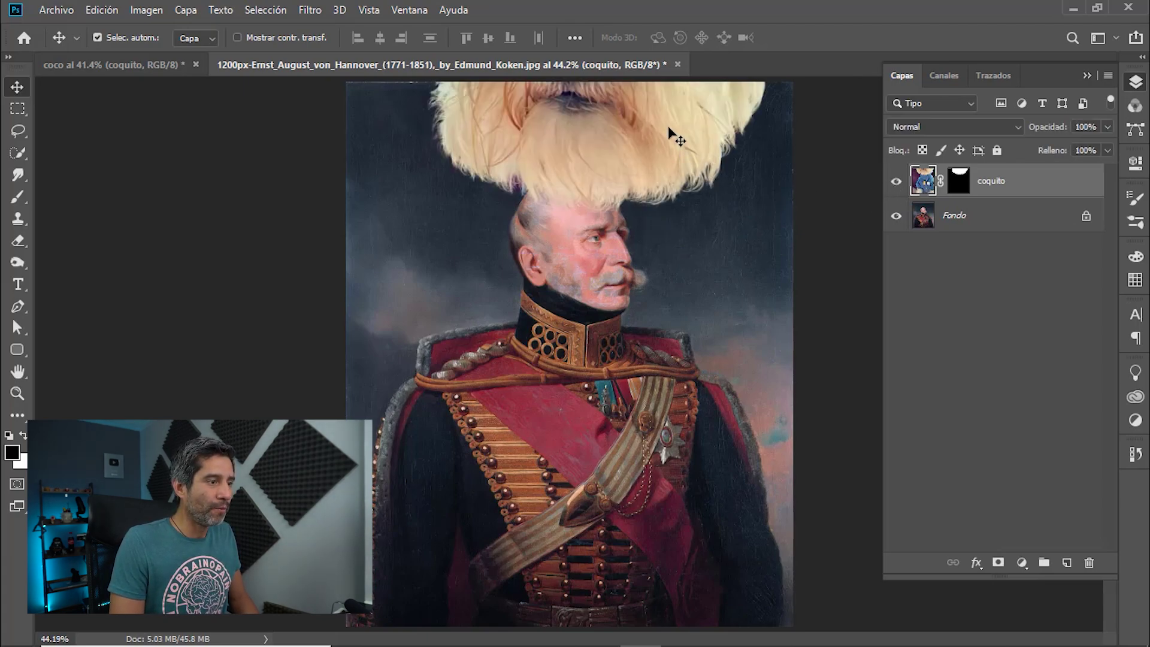
pyautogui.moveTo(670, 128); pyautogui.dragTo(635, 417)
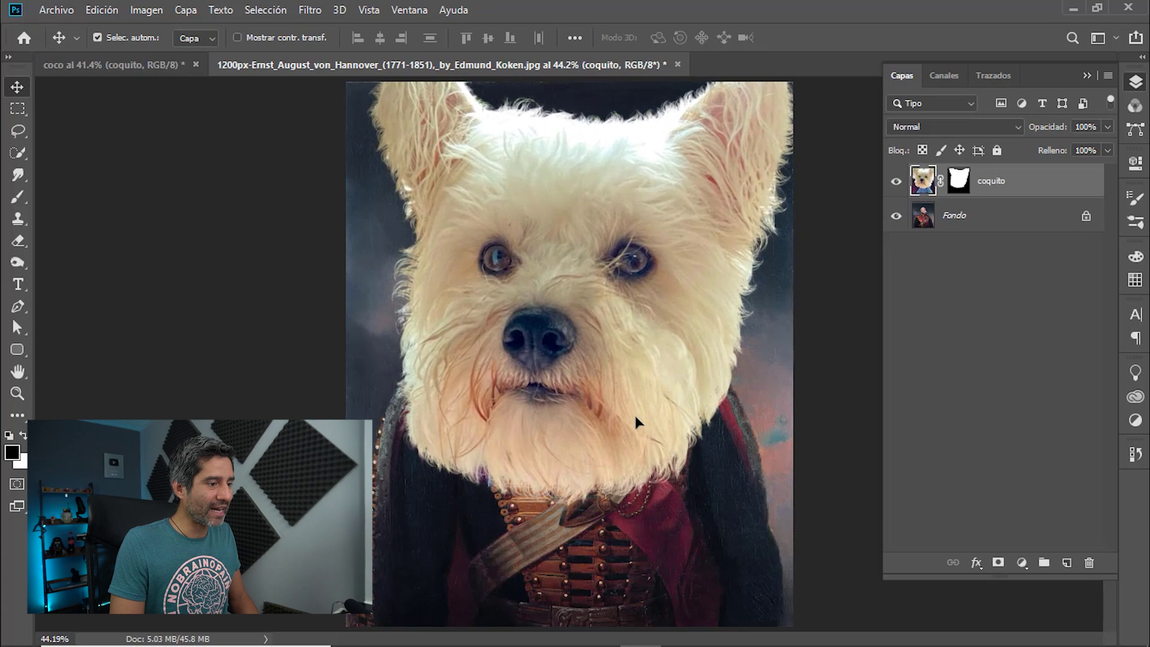
pyautogui.scroll(-2, 683, 383)
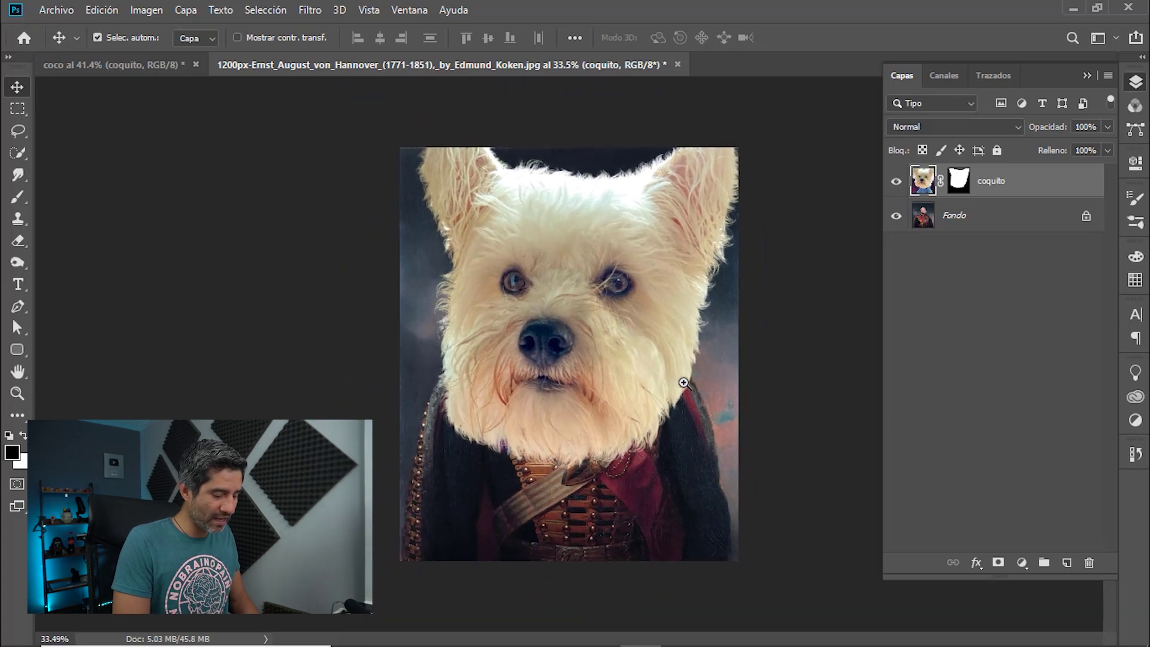
# Duplicate coquito, hide the original, shrink the copy and centre it on the uniform's collar
pyautogui.hotkey('ctrl', 'j')
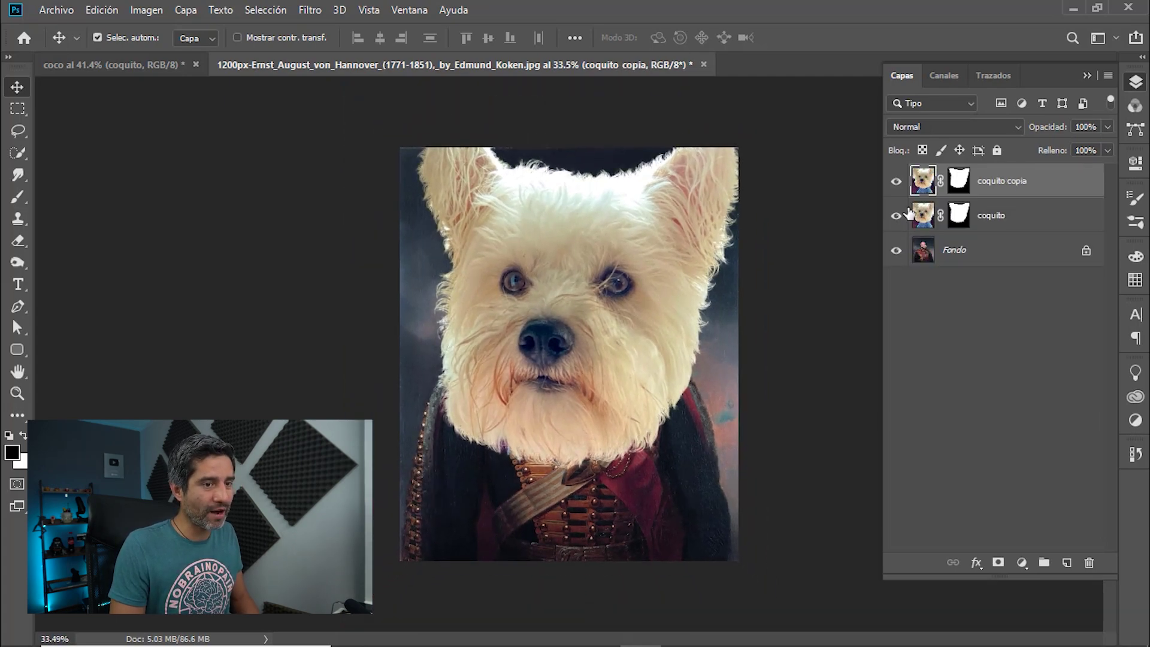
pyautogui.click(895, 215)
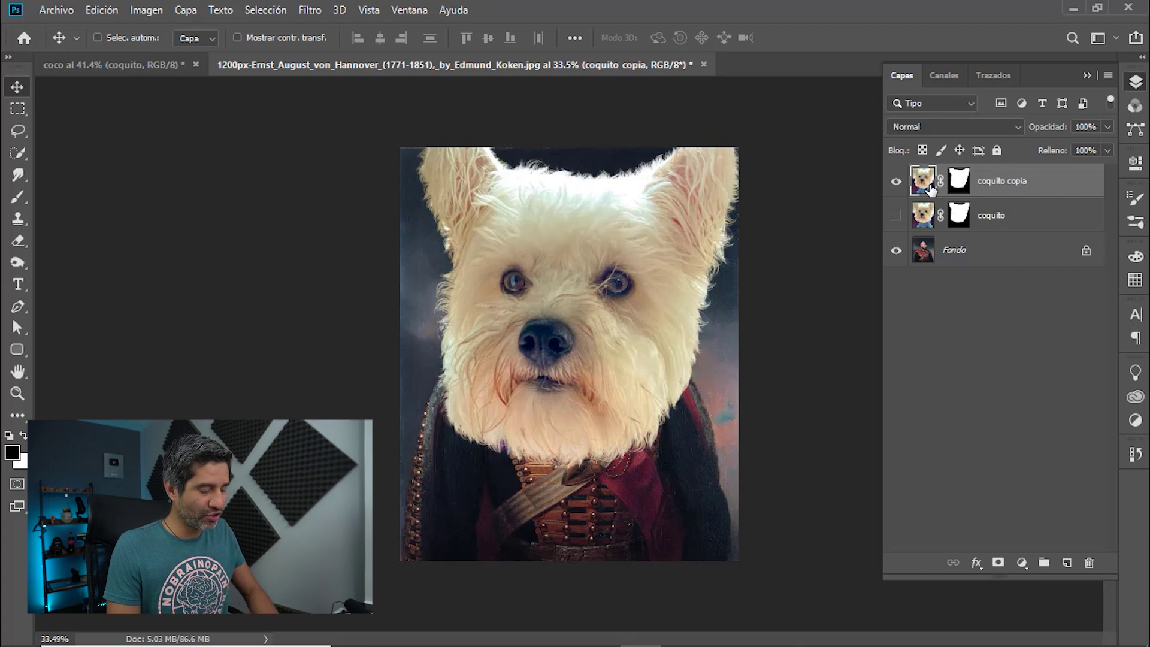
pyautogui.hotkey('ctrl', 't')
pyautogui.moveTo(651, 330); pyautogui.dragTo(592, 321)
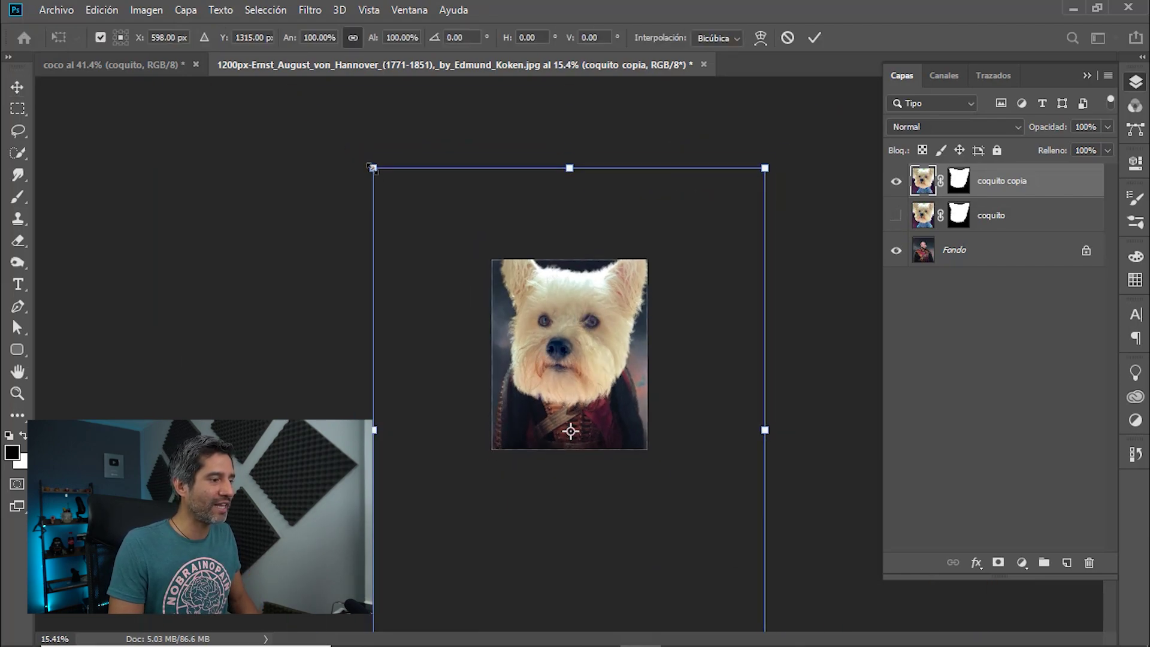
pyautogui.moveTo(373, 169); pyautogui.dragTo(390, 190)
pyautogui.hotkey('ctrl', '0')
pyautogui.press('Return')
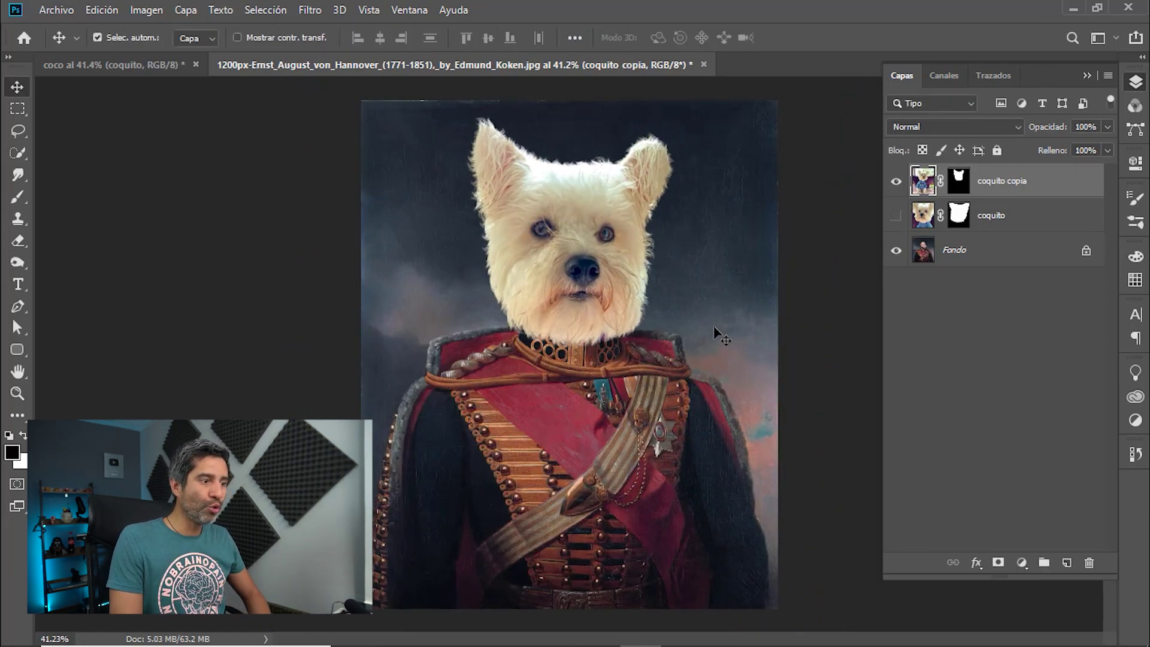
pyautogui.moveTo(614, 303)
pyautogui.mouseDown()
pyautogui.moveTo(620, 251)
pyautogui.moveTo(621, 285)
pyautogui.mouseUp()
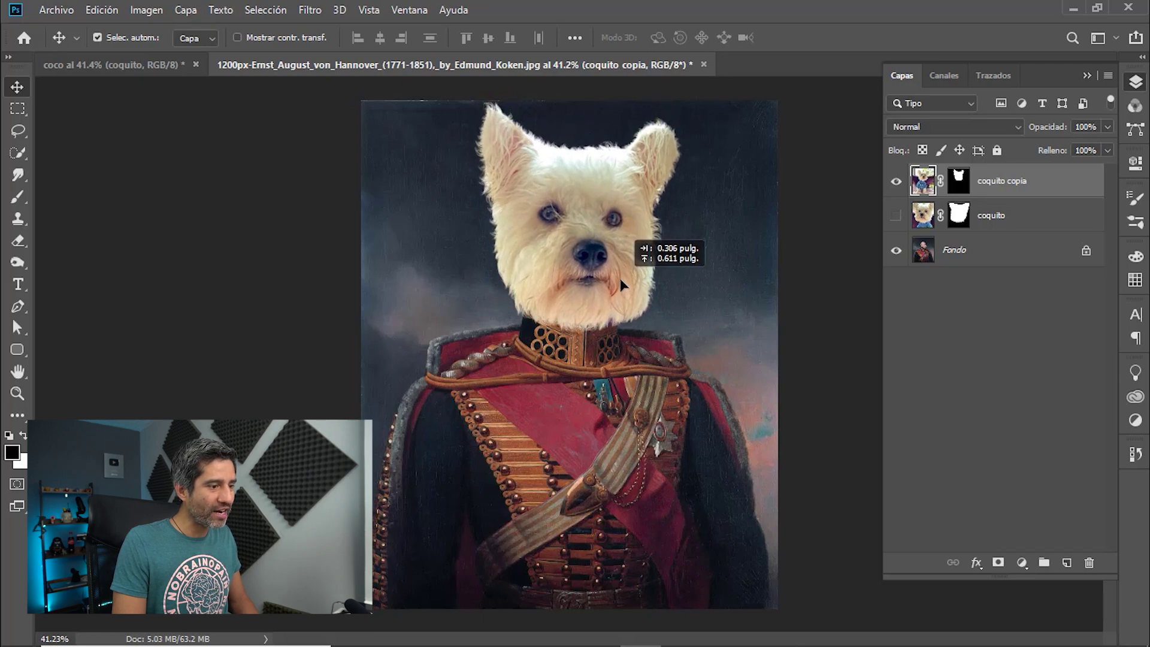
pyautogui.moveTo(620, 283); pyautogui.dragTo(622, 288)
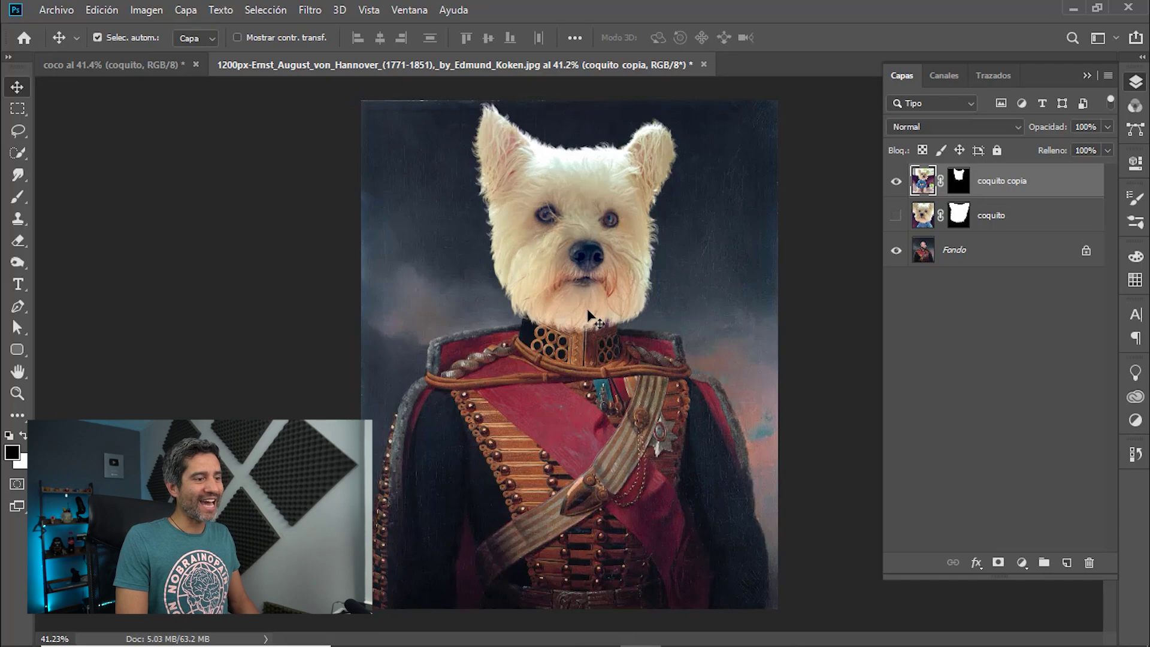
pyautogui.click(988, 251)
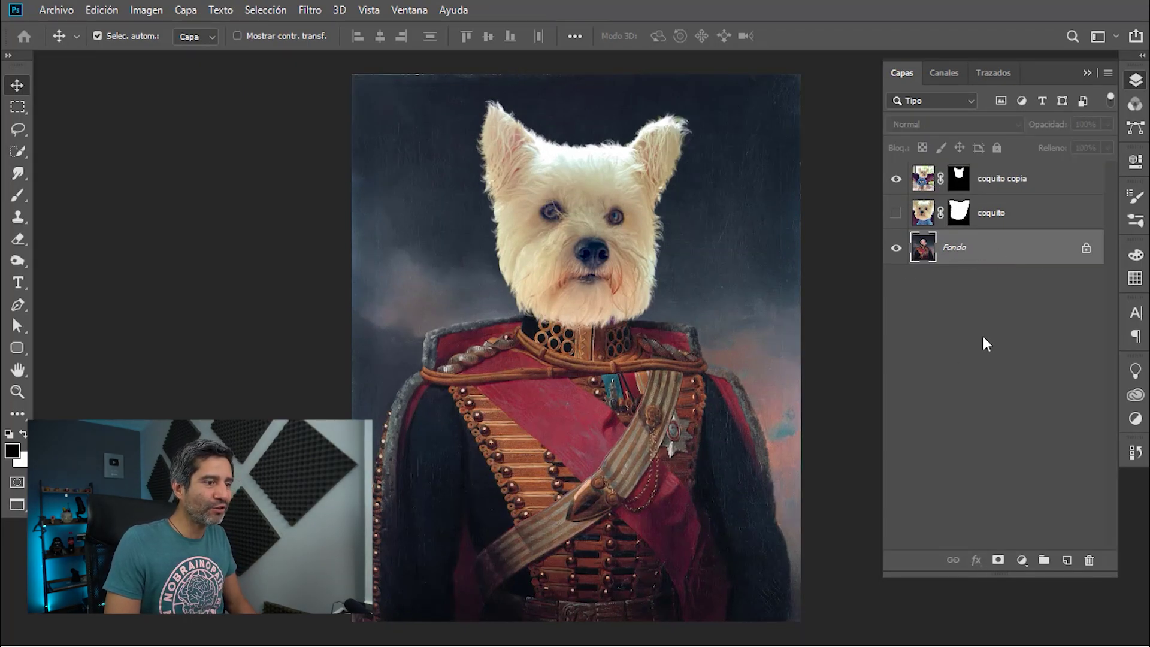
# Duplicate Fondo and move Fondo copia to the top of the layer stack
pyautogui.hotkey('ctrl', 'j')
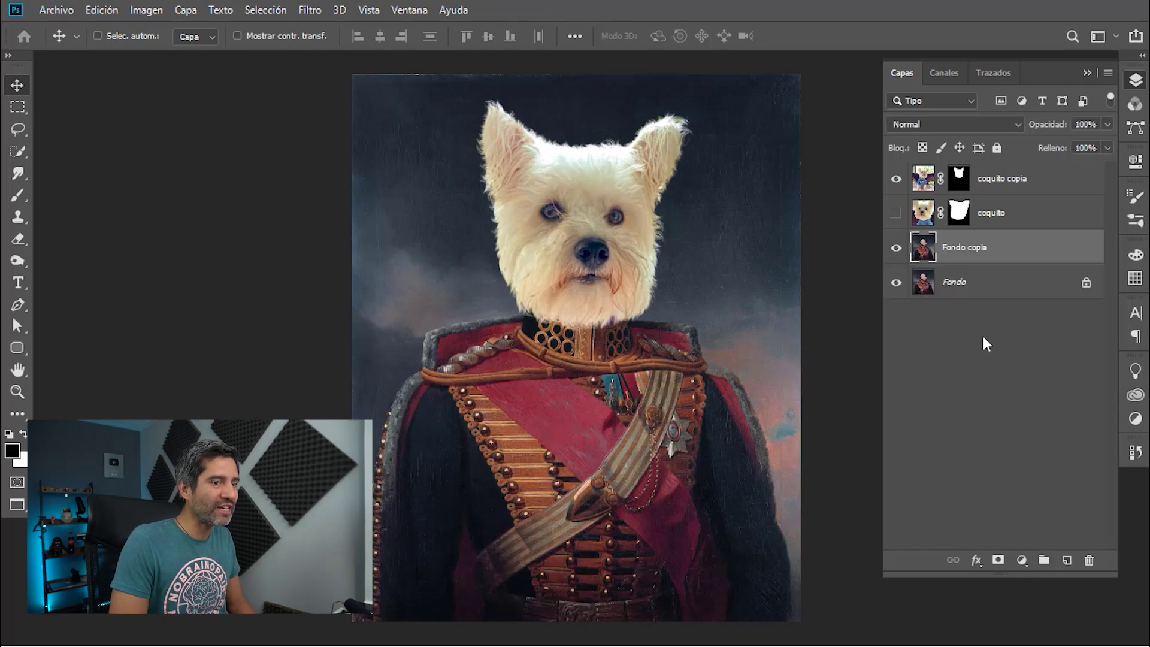
pyautogui.moveTo(983, 248); pyautogui.dragTo(981, 180)
pyautogui.moveTo(580, 174); pyautogui.dragTo(618, 159)
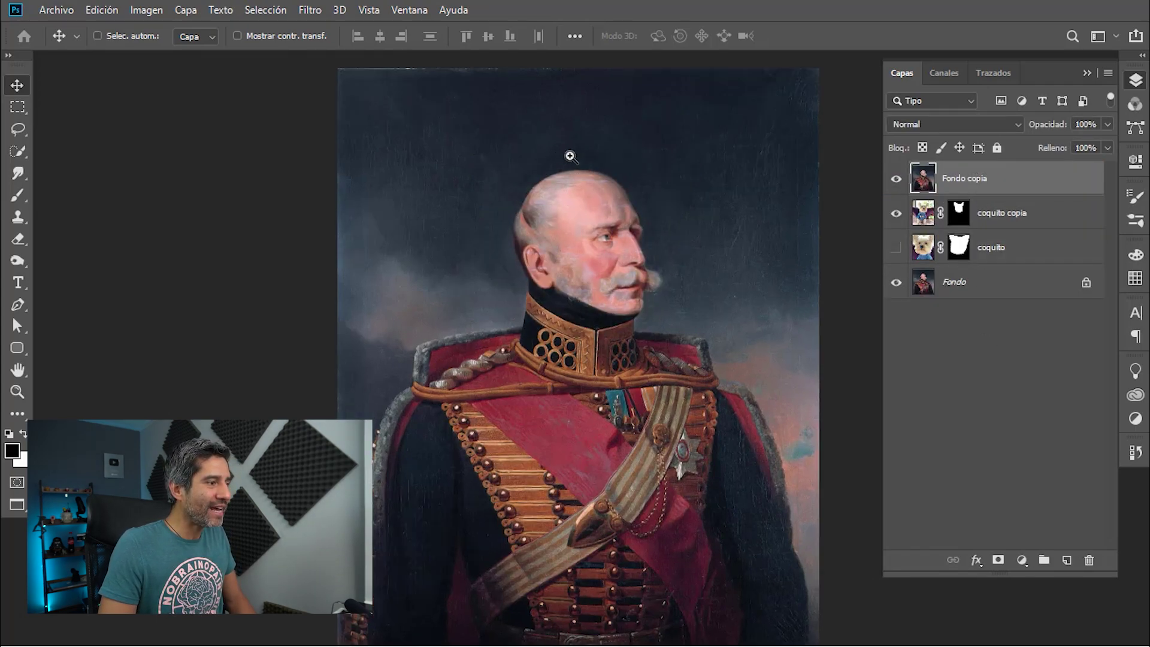
# Pan around in full-screen view to frame the general's head
pyautogui.press('f')
pyautogui.press('f')
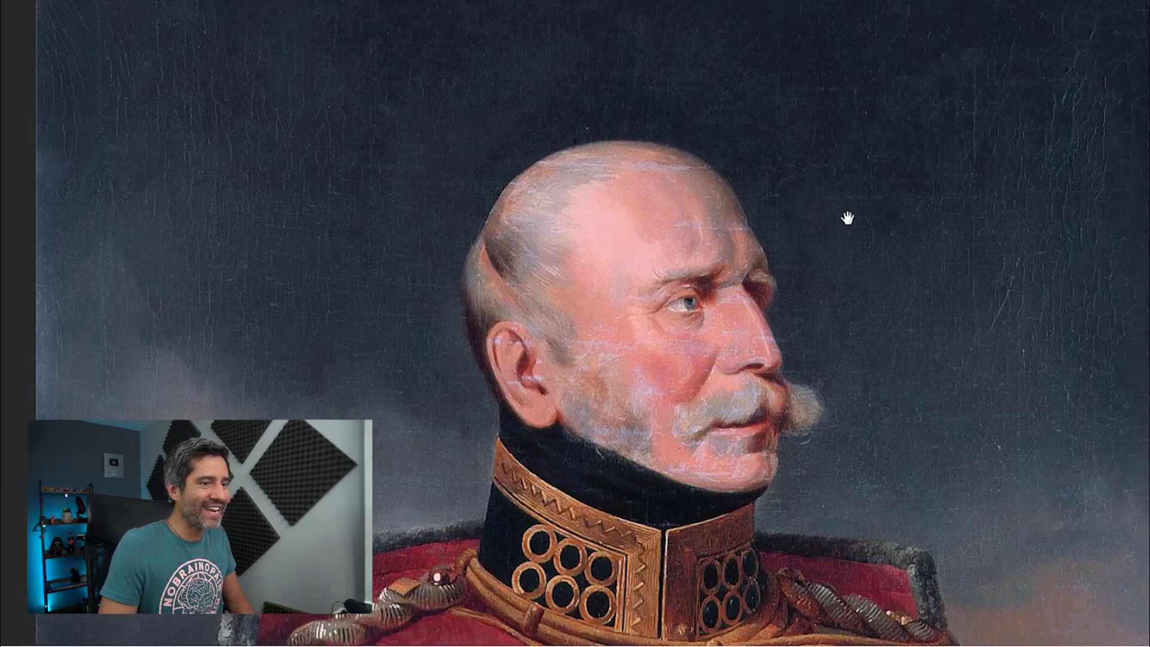
pyautogui.moveTo(847, 218); pyautogui.dragTo(636, 254)
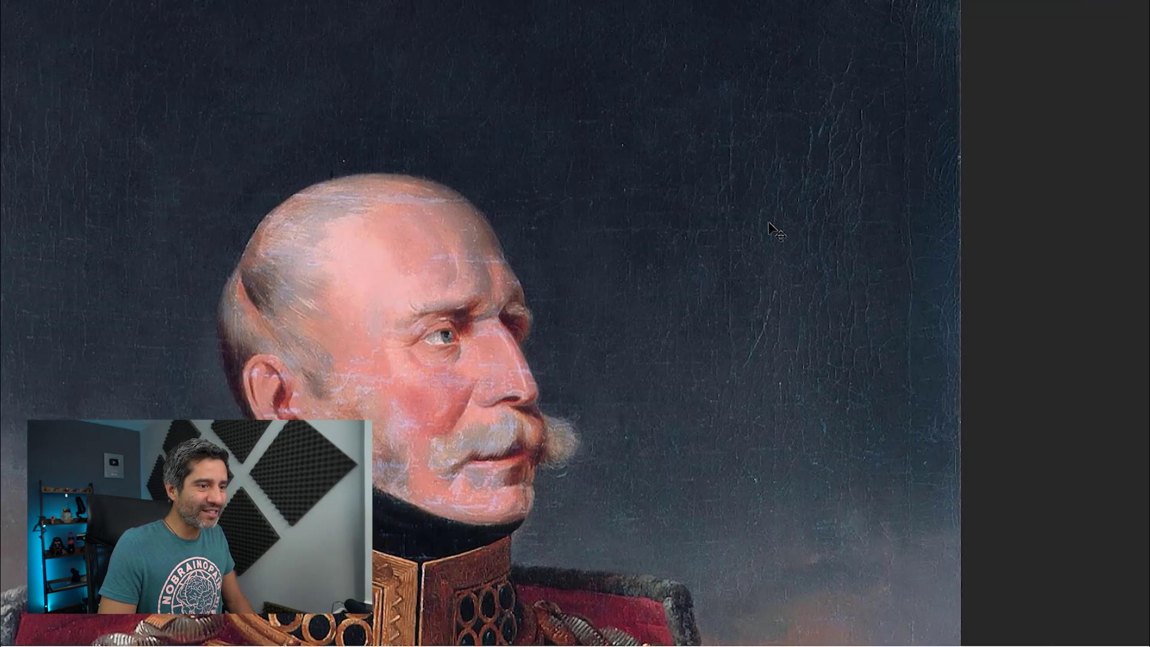
pyautogui.moveTo(557, 236); pyautogui.dragTo(726, 193)
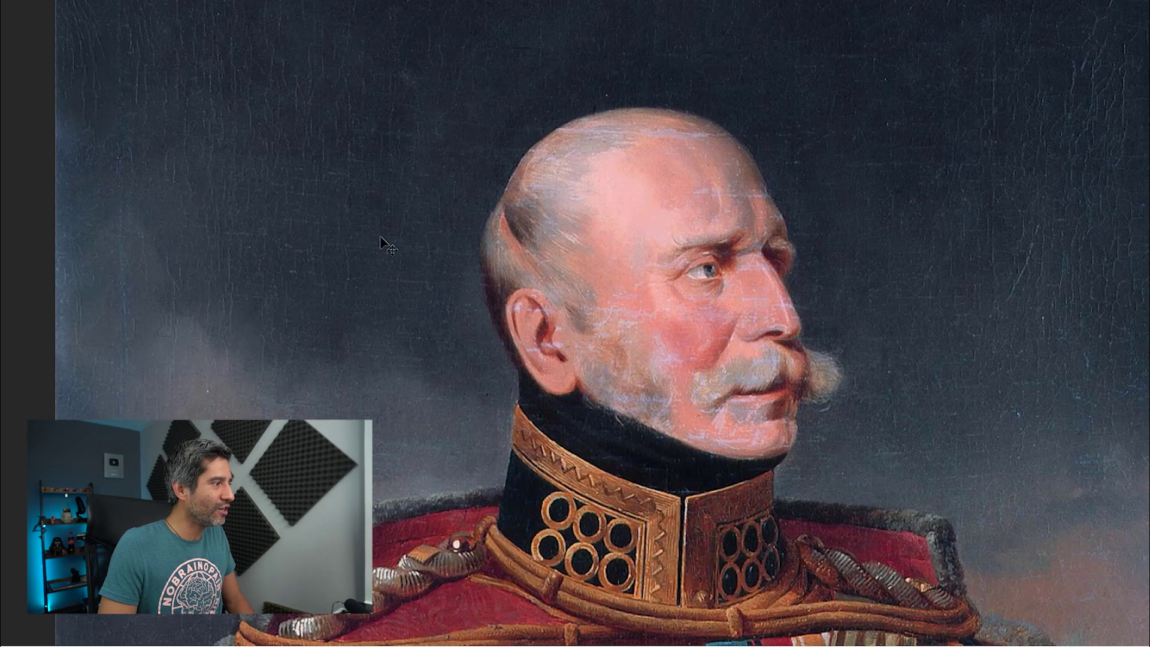
pyautogui.moveTo(917, 240); pyautogui.dragTo(717, 270)
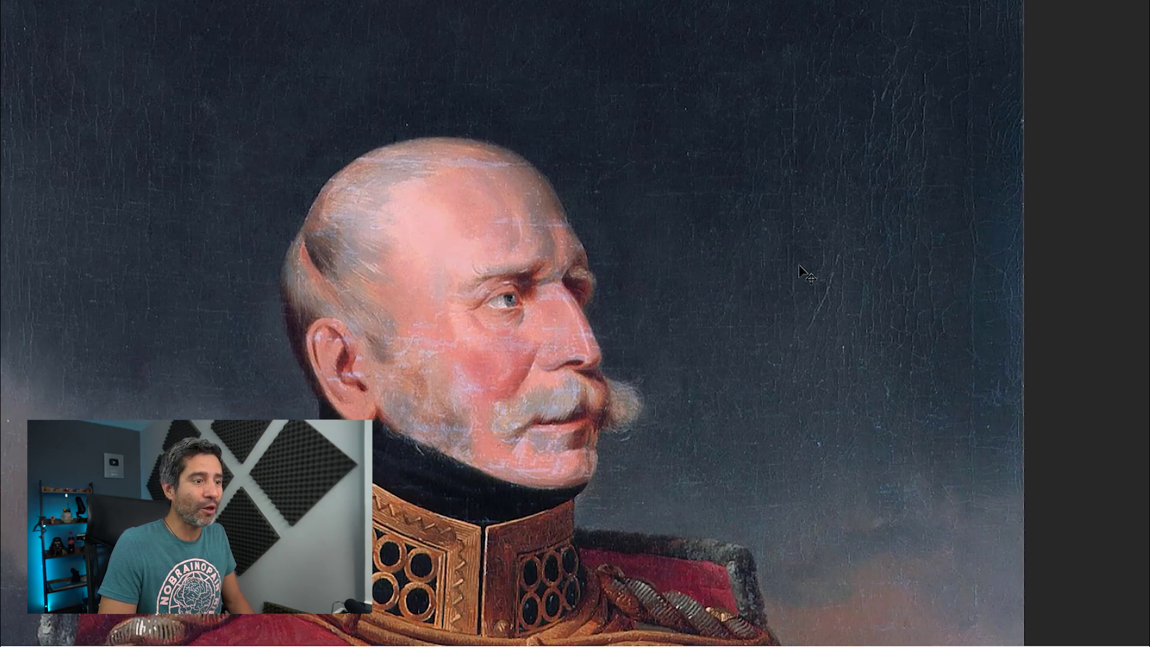
pyautogui.moveTo(617, 150); pyautogui.dragTo(794, 207)
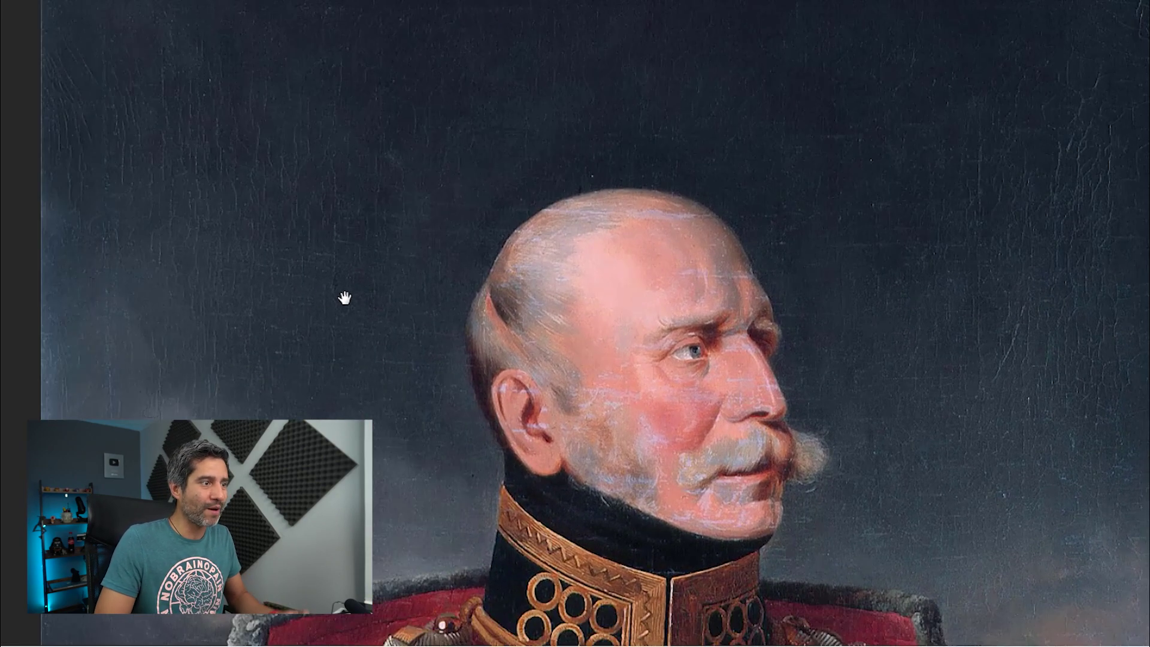
pyautogui.moveTo(446, 216); pyautogui.dragTo(434, 230)
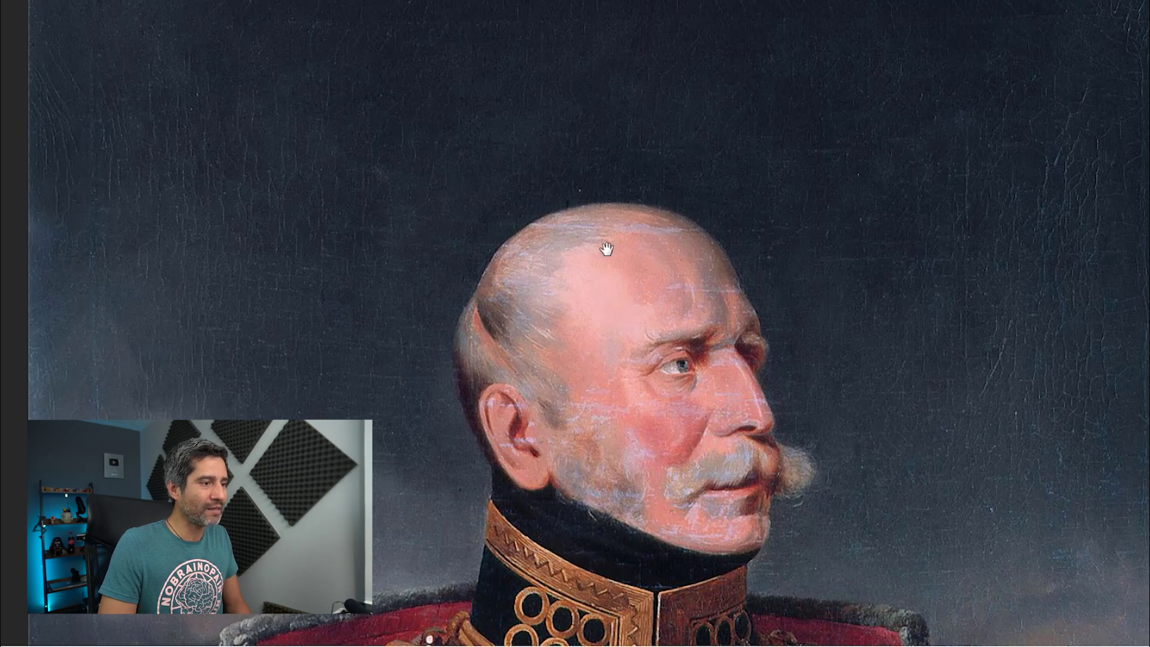
pyautogui.moveTo(606, 249); pyautogui.dragTo(606, 293)
pyautogui.press('f')
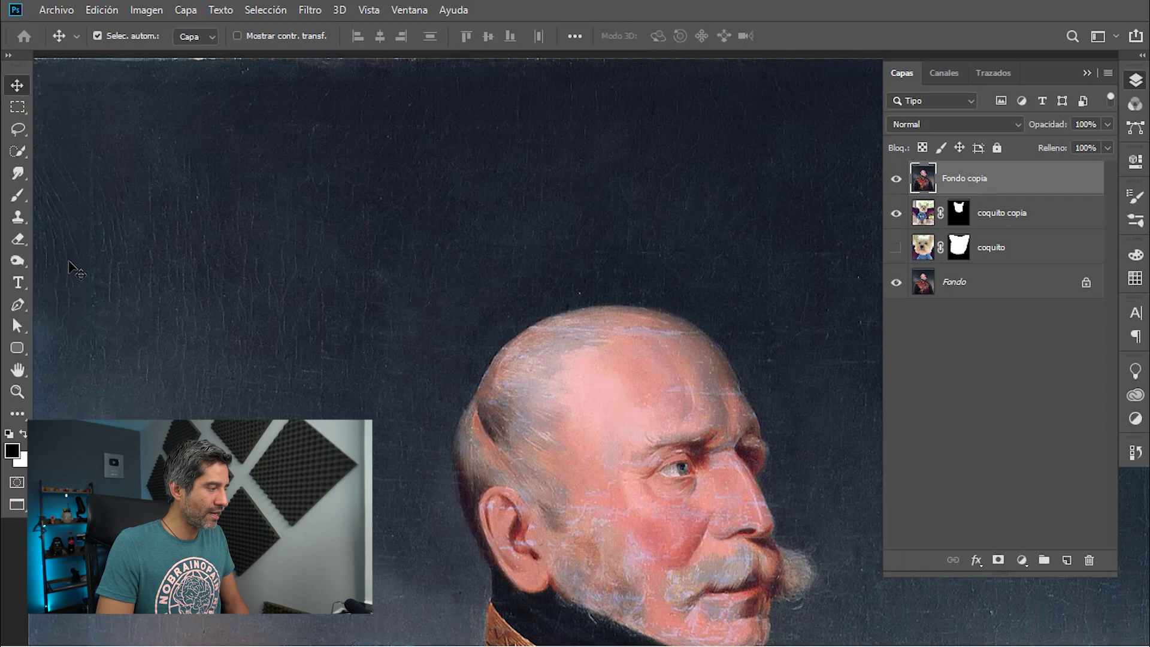
# Clone Stamp dark sky over the top and back of the general's bald head and ear
pyautogui.press('s')
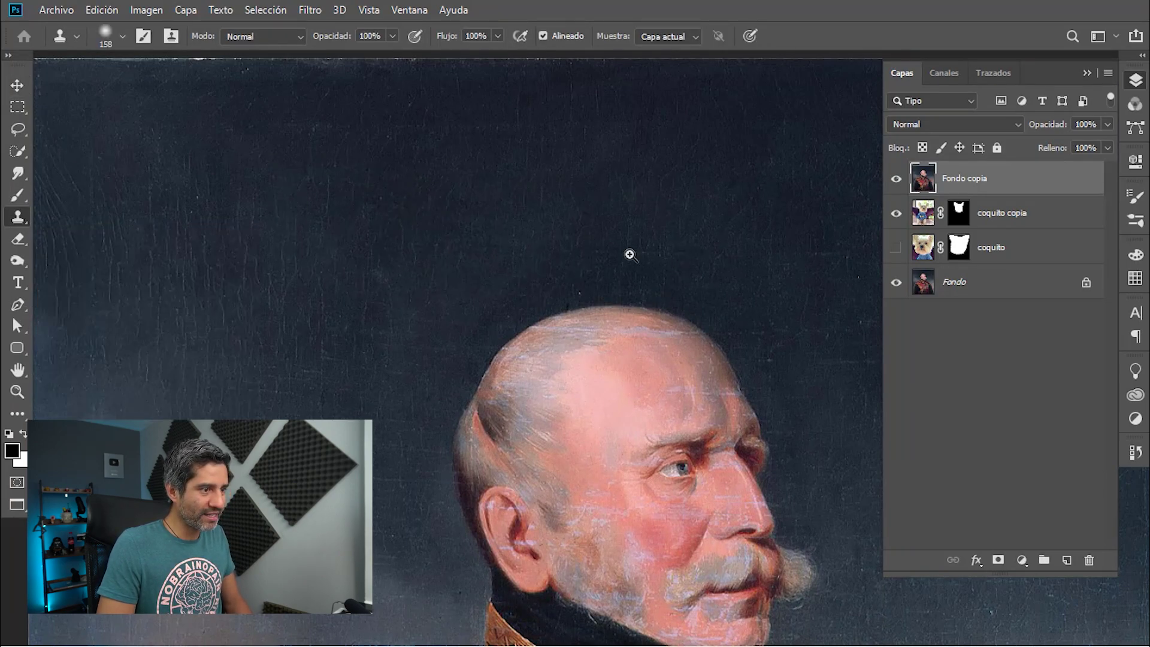
pyautogui.scroll(-2, 629, 252)
pyautogui.scroll(-2, 600, 256)
pyautogui.scroll(-1, 457, 206)
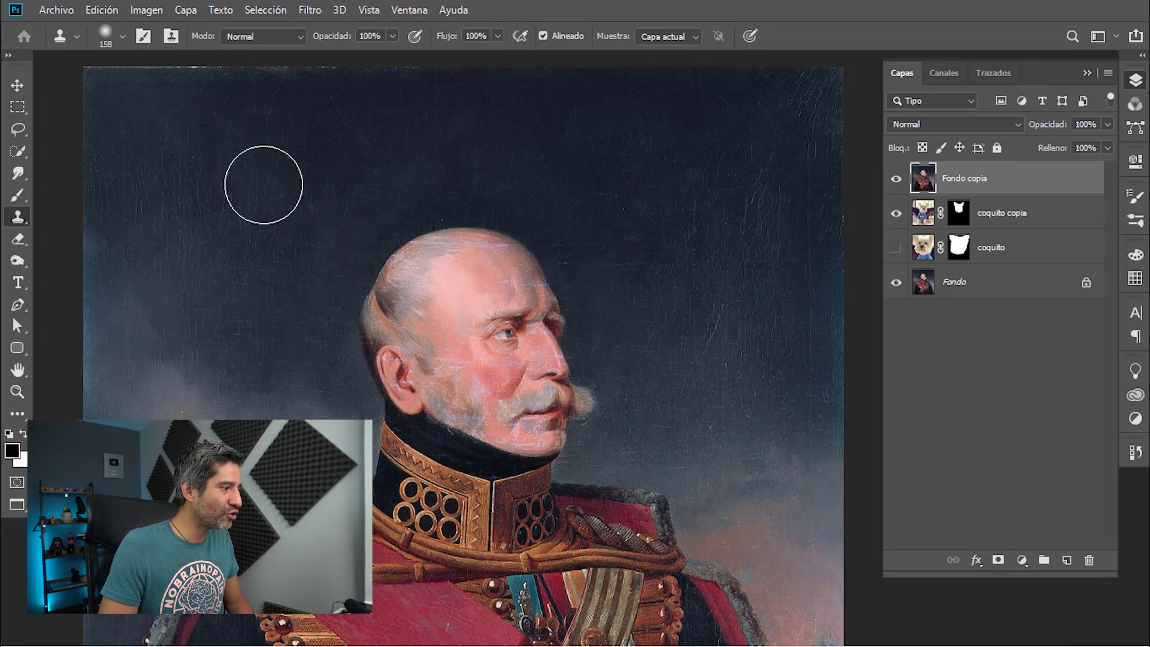
pyautogui.moveTo(365, 300)
pyautogui.mouseDown()
pyautogui.moveTo(413, 251)
pyautogui.moveTo(456, 239)
pyautogui.moveTo(495, 249)
pyautogui.moveTo(454, 249)
pyautogui.moveTo(395, 290)
pyautogui.moveTo(567, 292)
pyautogui.mouseUp()
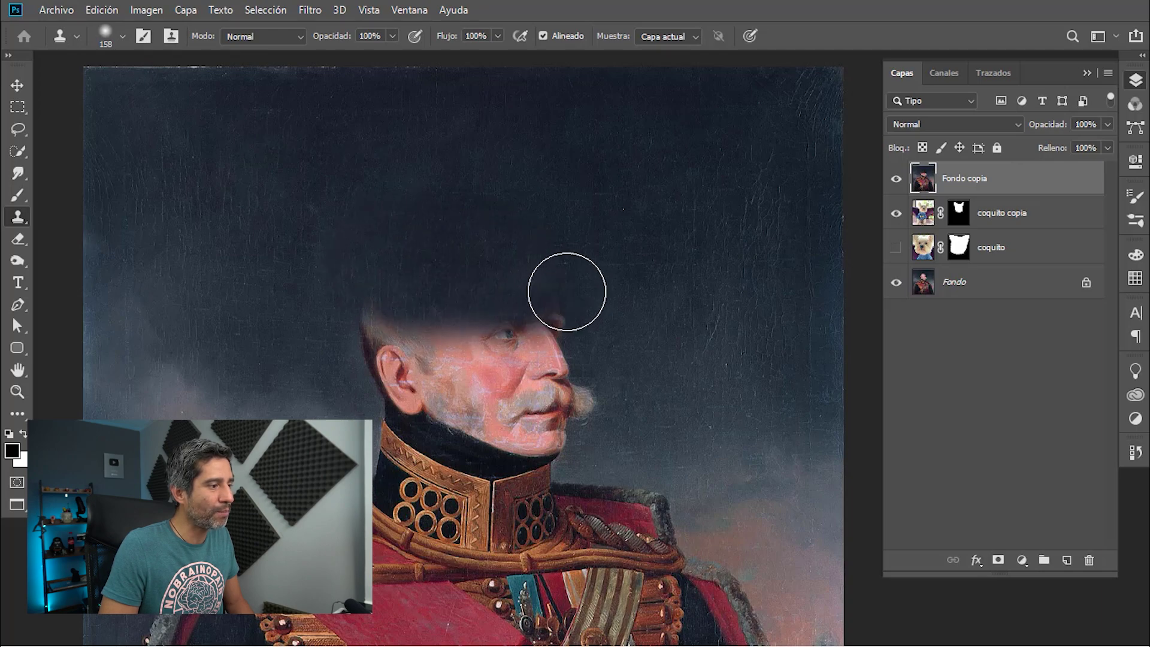
pyautogui.moveTo(362, 295)
pyautogui.mouseDown()
pyautogui.moveTo(385, 308)
pyautogui.moveTo(372, 341)
pyautogui.moveTo(407, 374)
pyautogui.moveTo(388, 403)
pyautogui.moveTo(419, 411)
pyautogui.moveTo(398, 429)
pyautogui.moveTo(412, 448)
pyautogui.moveTo(441, 441)
pyautogui.moveTo(380, 397)
pyautogui.moveTo(441, 367)
pyautogui.moveTo(472, 331)
pyautogui.moveTo(403, 457)
pyautogui.moveTo(488, 405)
pyautogui.moveTo(478, 326)
pyautogui.mouseUp()
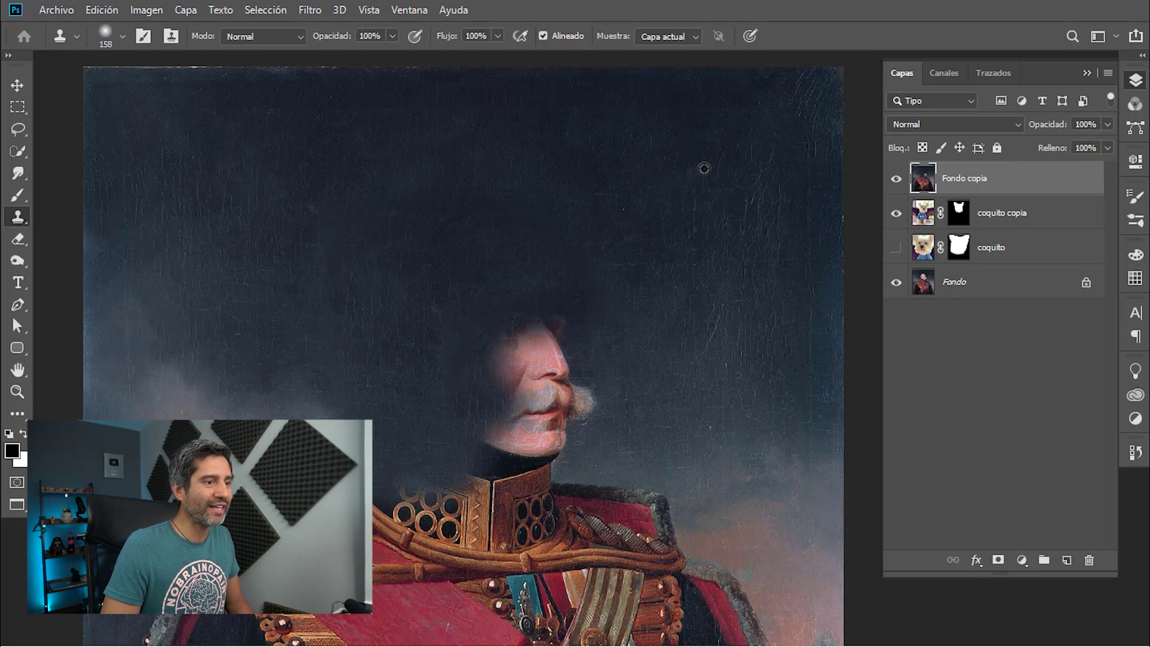
# Clone sky over the general's face and nose, resampling from a fresh patch of sky
pyautogui.moveTo(568, 310)
pyautogui.mouseDown()
pyautogui.moveTo(580, 328)
pyautogui.moveTo(539, 395)
pyautogui.moveTo(544, 375)
pyautogui.moveTo(562, 398)
pyautogui.moveTo(534, 411)
pyautogui.moveTo(547, 432)
pyautogui.moveTo(505, 444)
pyautogui.moveTo(491, 455)
pyautogui.moveTo(498, 462)
pyautogui.moveTo(446, 437)
pyautogui.mouseUp()
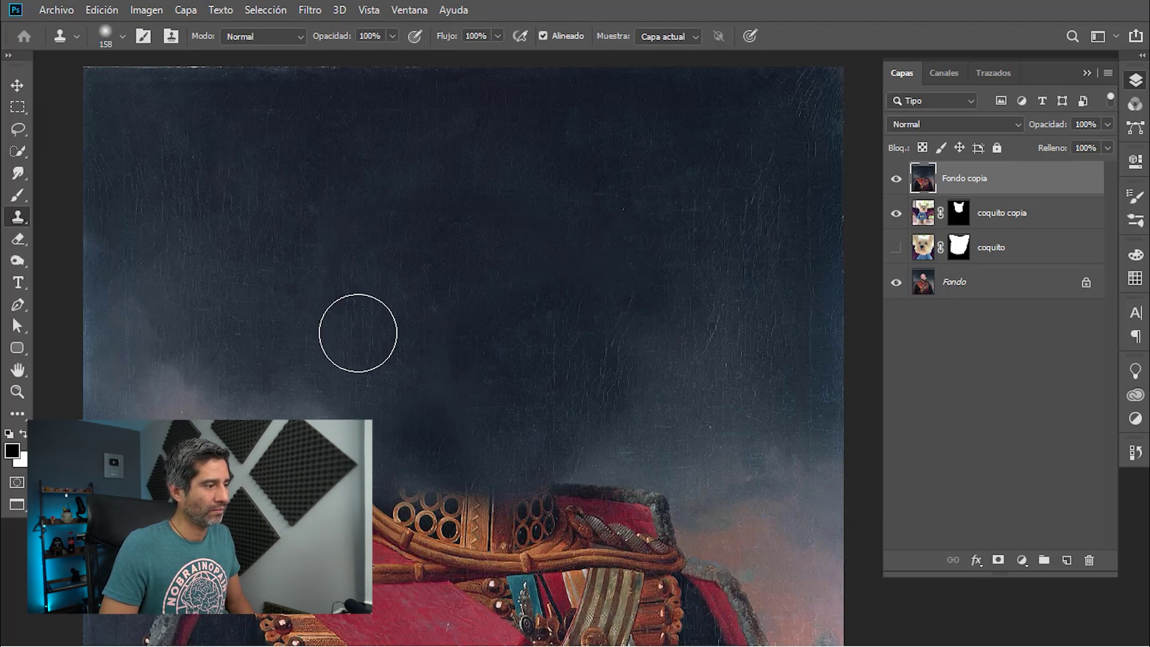
pyautogui.keyDown('alt'); pyautogui.click(264, 294); pyautogui.keyUp('alt')
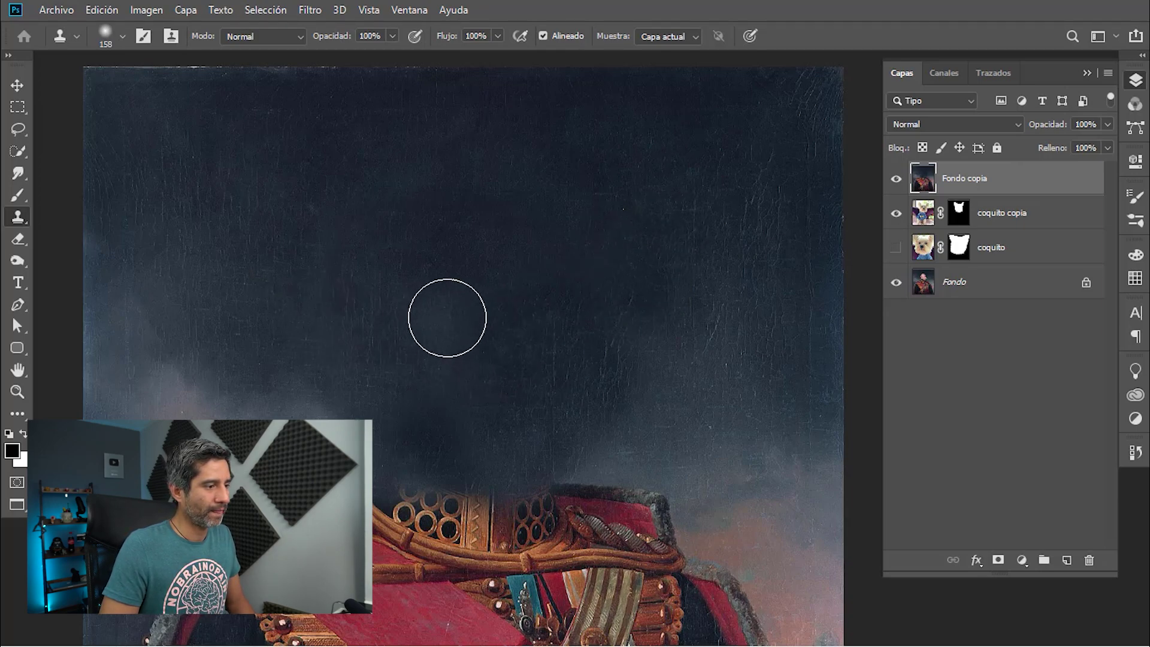
pyautogui.moveTo(474, 316); pyautogui.dragTo(577, 311)
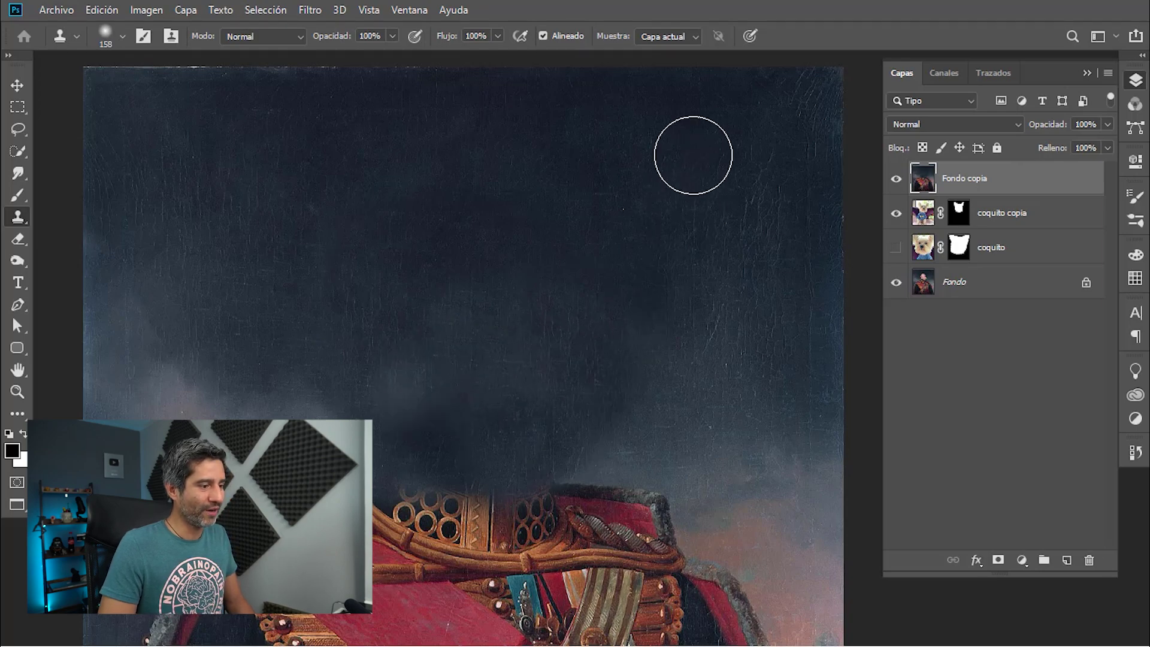
pyautogui.press('v')
pyautogui.hotkey('ctrl', '+')
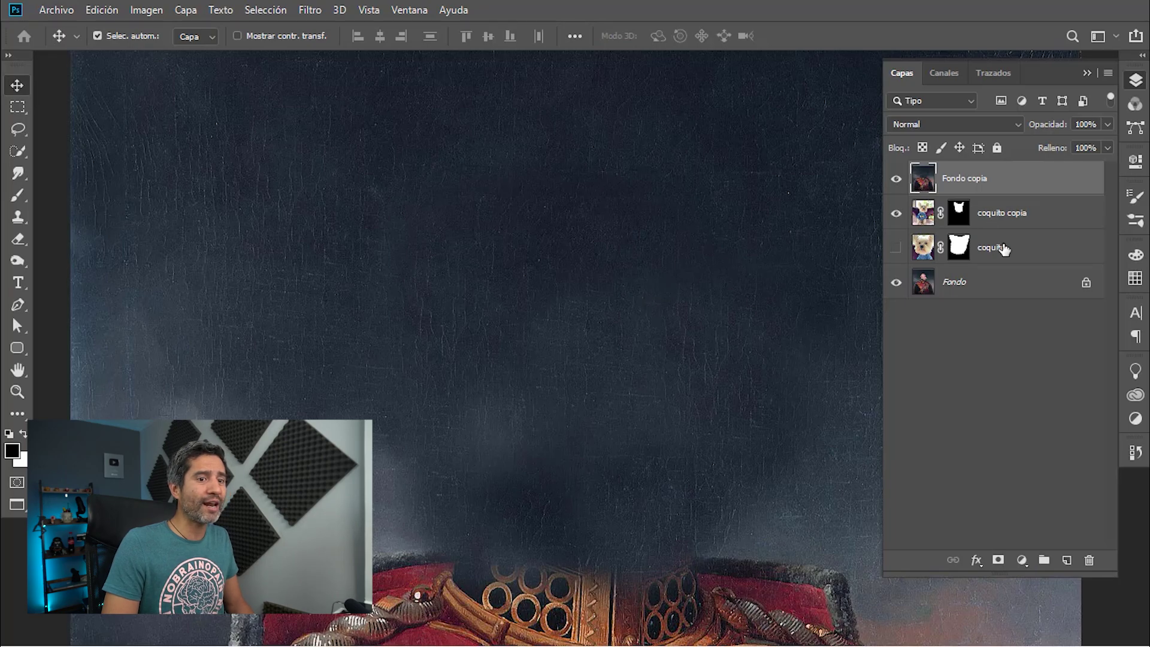
# Set Fondo copia to Luz focal blend mode at 50% opacity
pyautogui.click(984, 122)
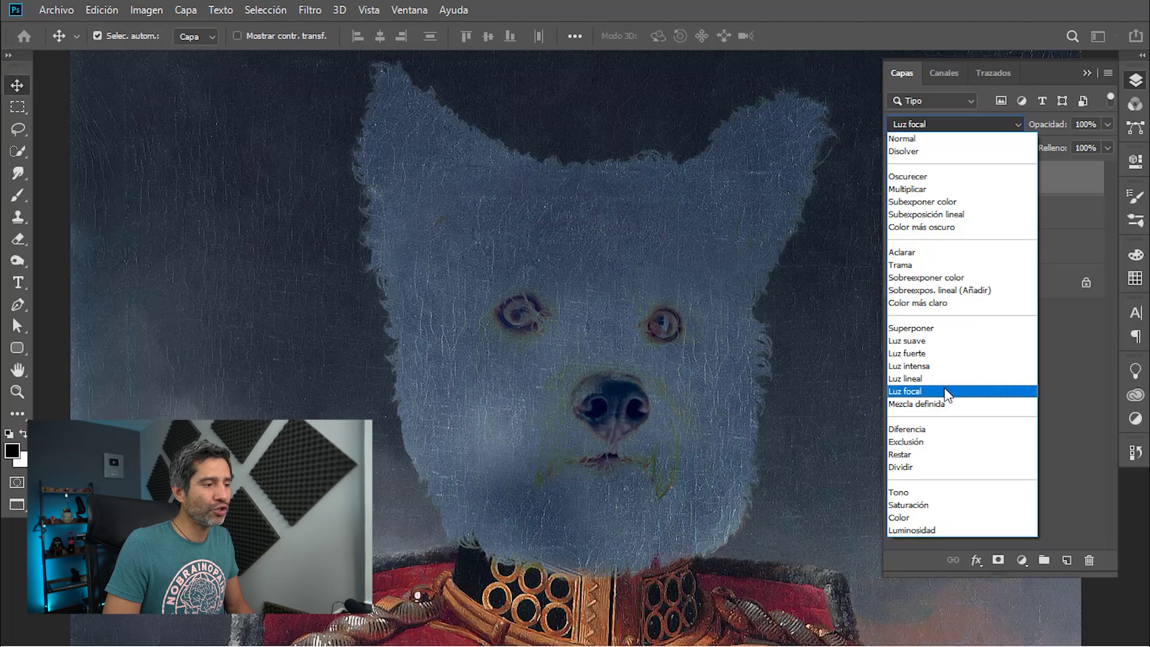
pyautogui.click(946, 392)
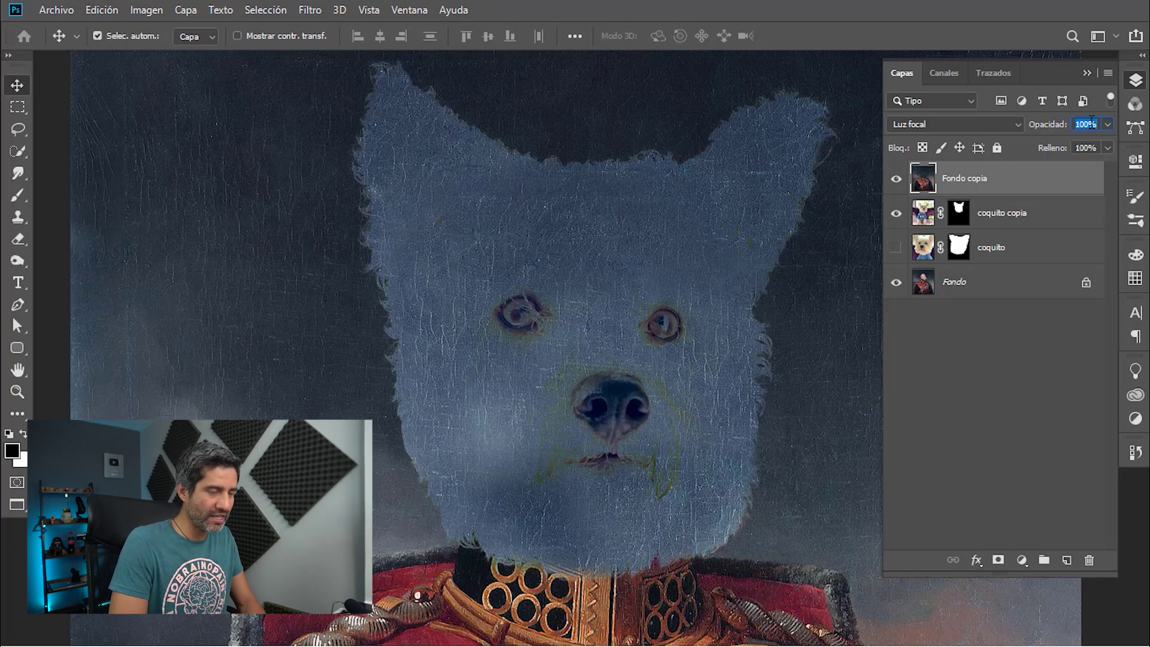
pyautogui.write('50')
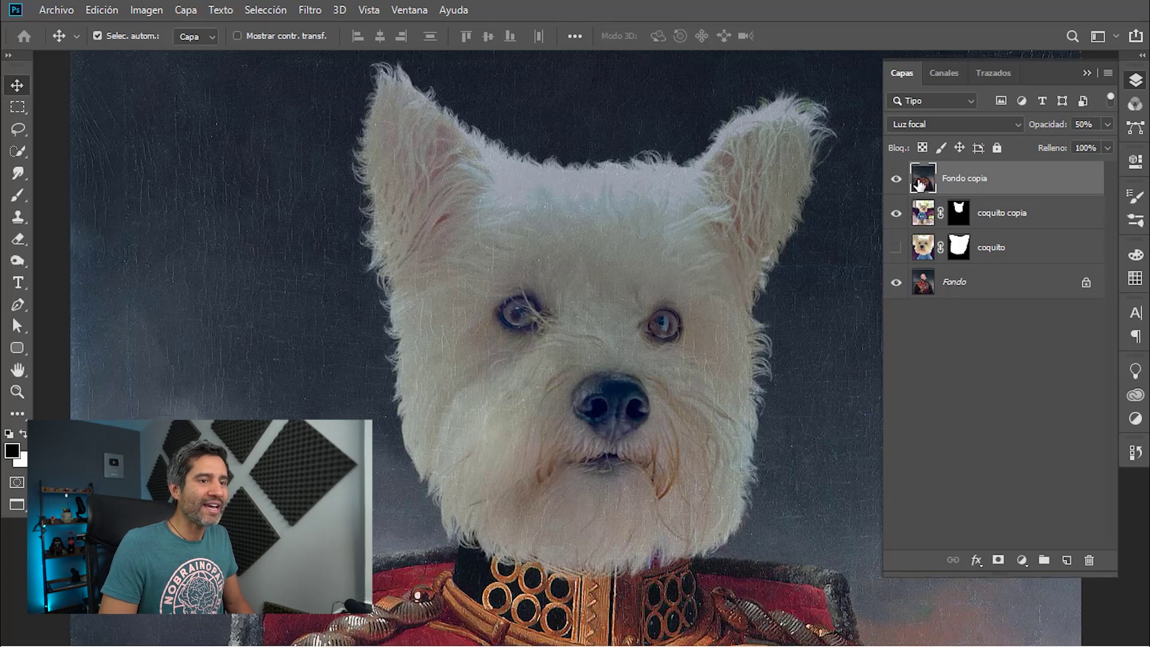
# Toggle the painting copy to compare the dog's canvas texture, and add the sombra cara layer
pyautogui.click(897, 179)
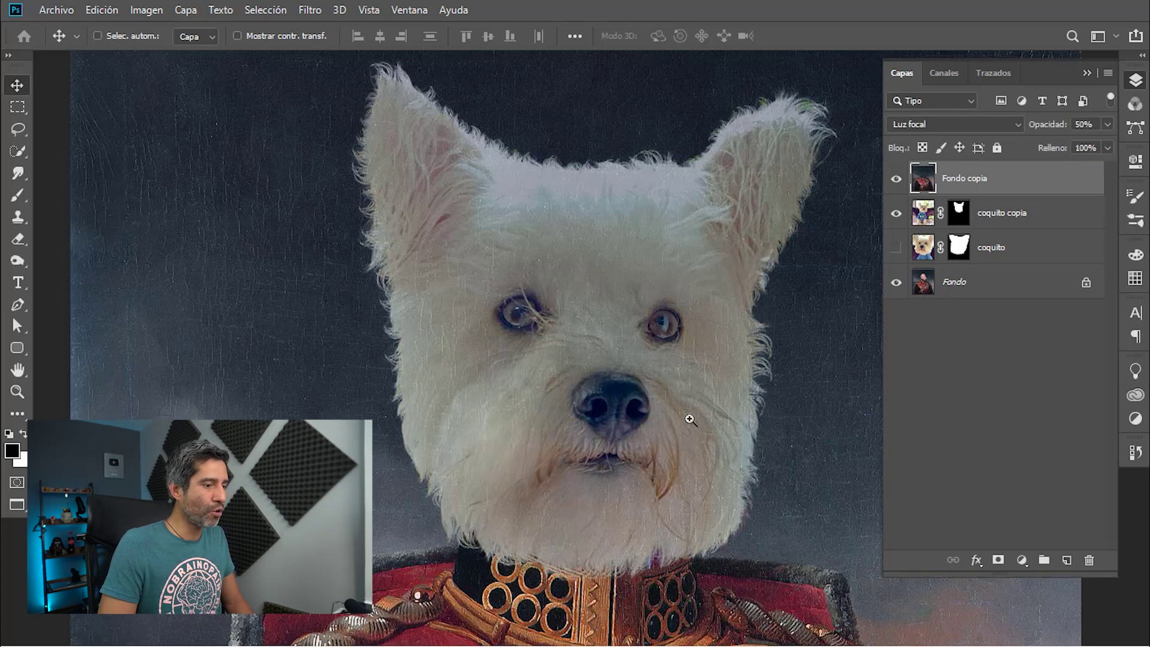
pyautogui.moveTo(690, 419)
pyautogui.mouseDown()
pyautogui.moveTo(637, 403)
pyautogui.moveTo(554, 257)
pyautogui.mouseUp()
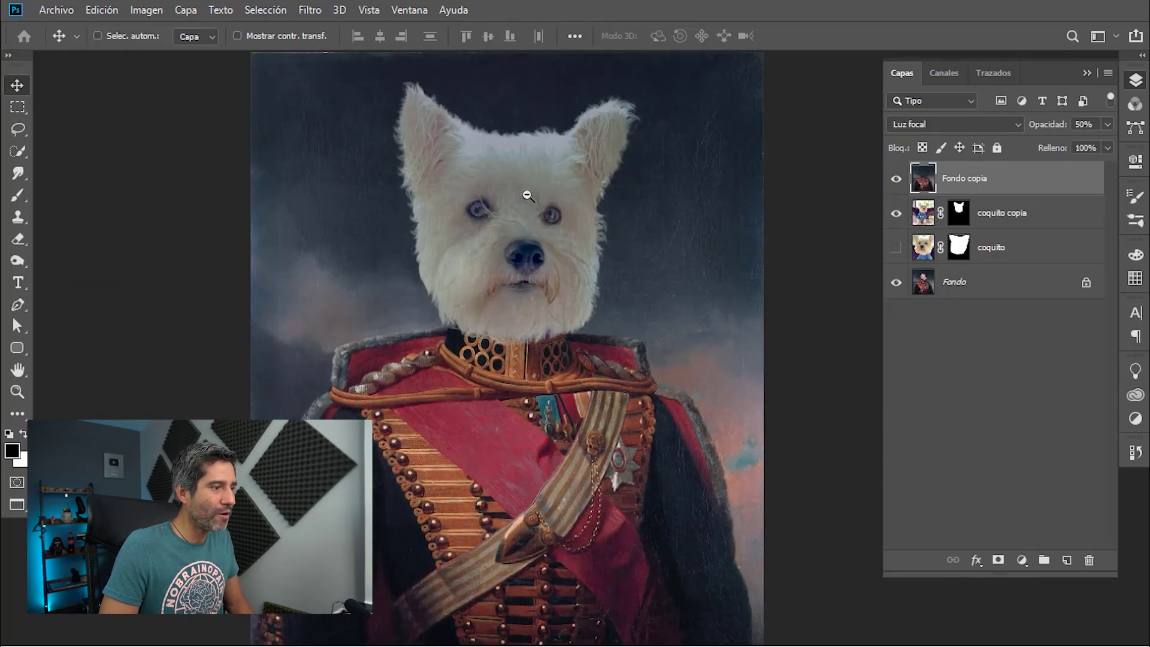
pyautogui.scroll(3, 527, 195)
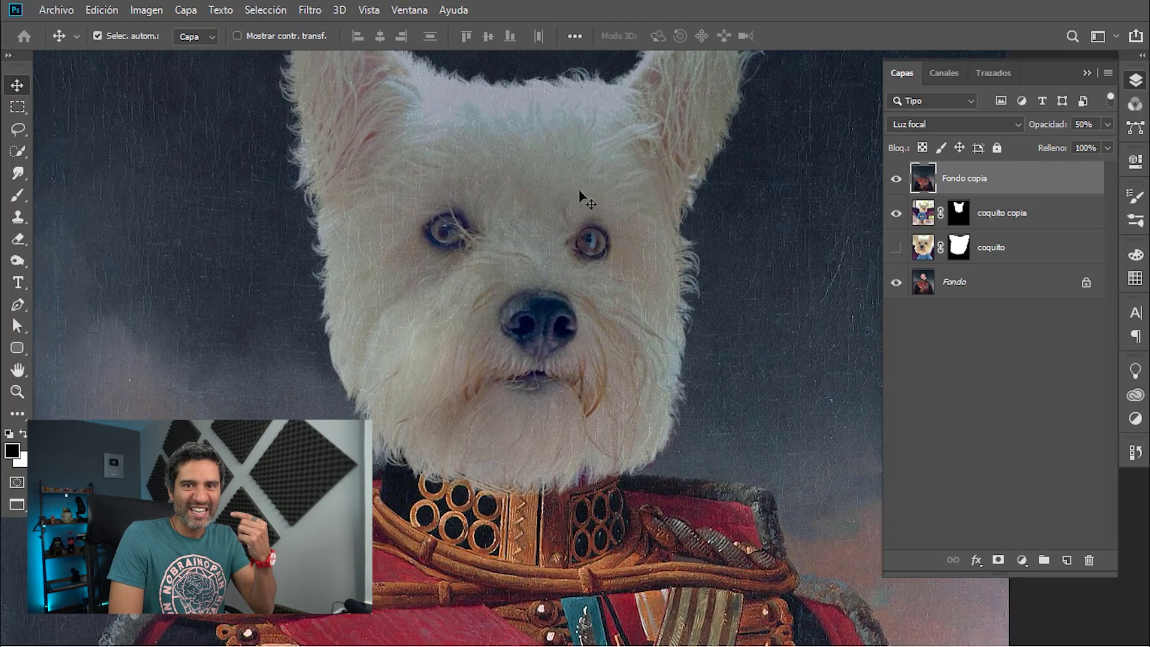
pyautogui.click(896, 180)
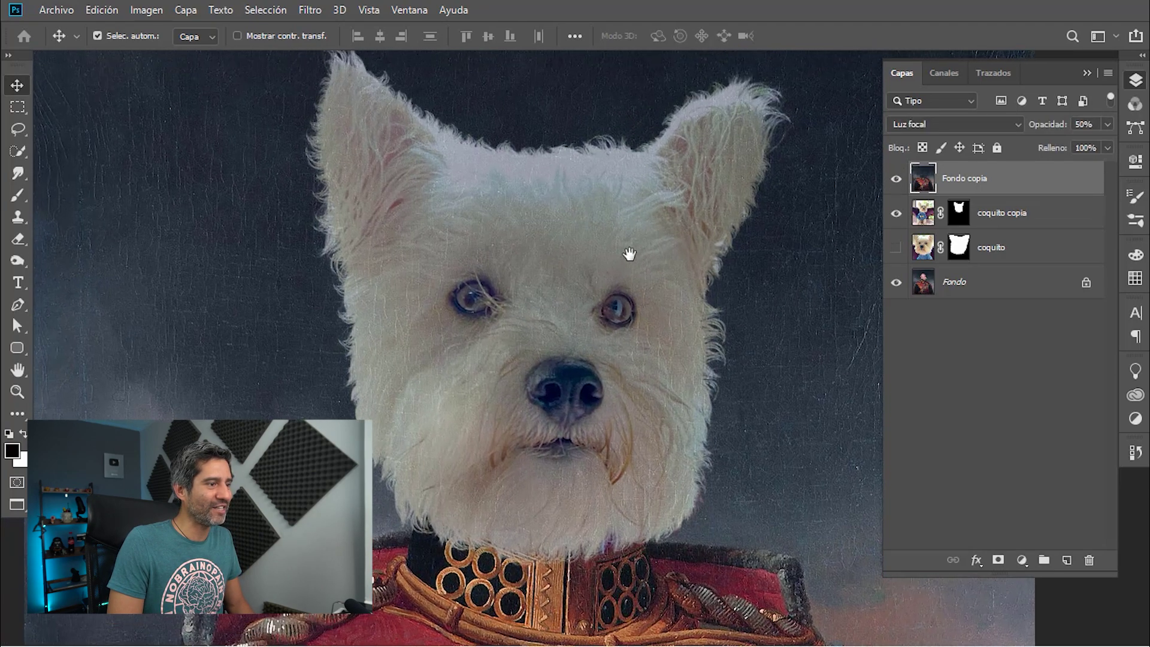
pyautogui.click(1066, 560)
pyautogui.write('sombra cara')
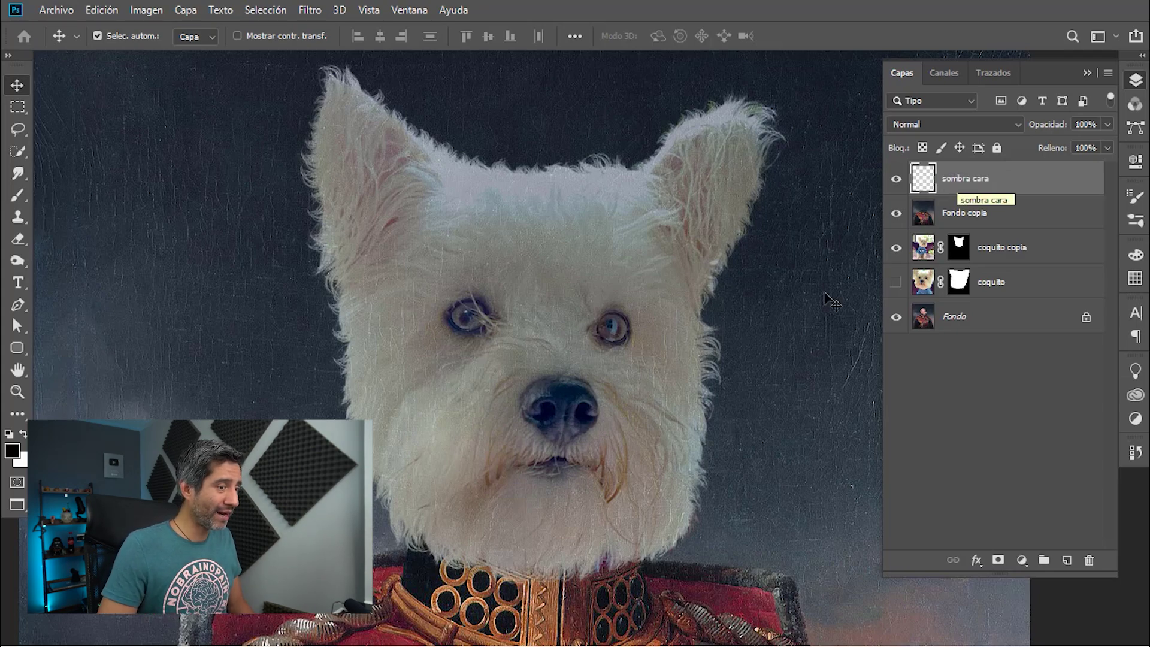
# Load the dog head's outline as a selection from the coquito copia layer mask
pyautogui.hotkey('ctrl', '0')
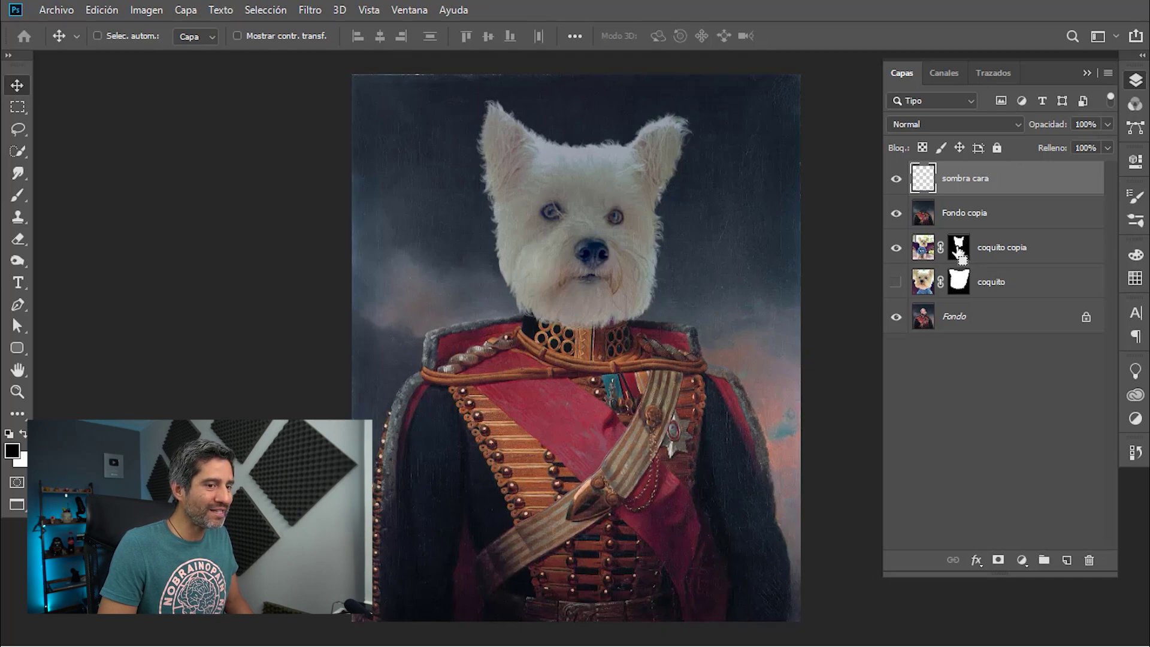
pyautogui.keyDown('ctrl'); pyautogui.click(960, 252); pyautogui.keyUp('ctrl')
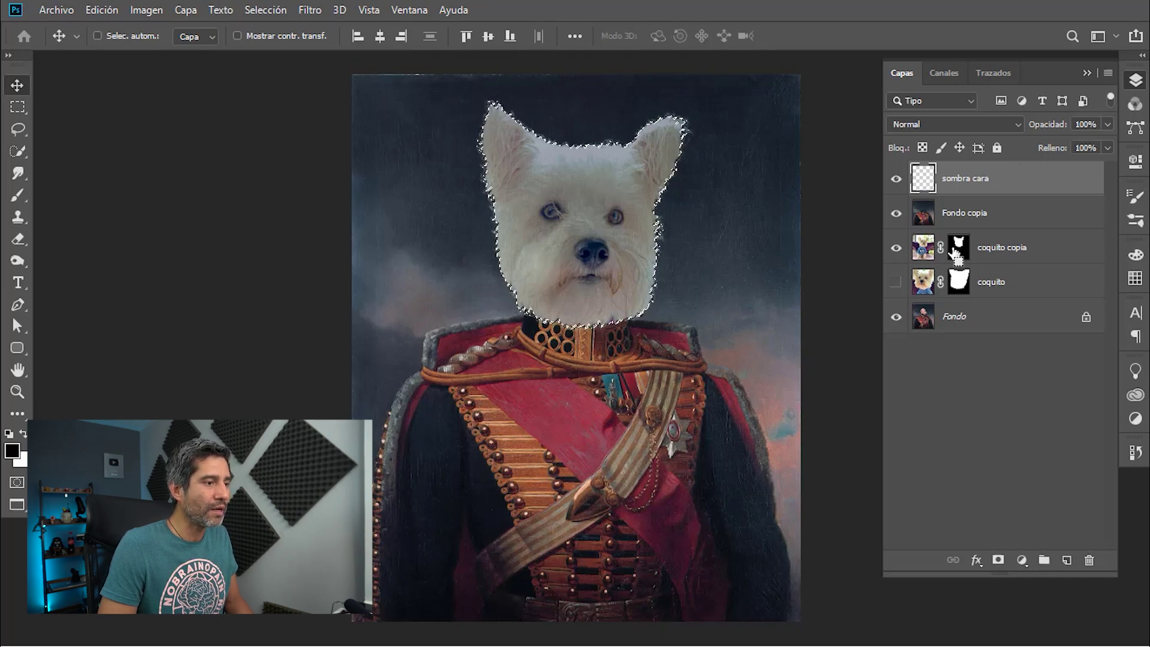
pyautogui.moveTo(626, 237)
pyautogui.mouseDown()
pyautogui.moveTo(651, 246)
pyautogui.moveTo(634, 289)
pyautogui.mouseUp()
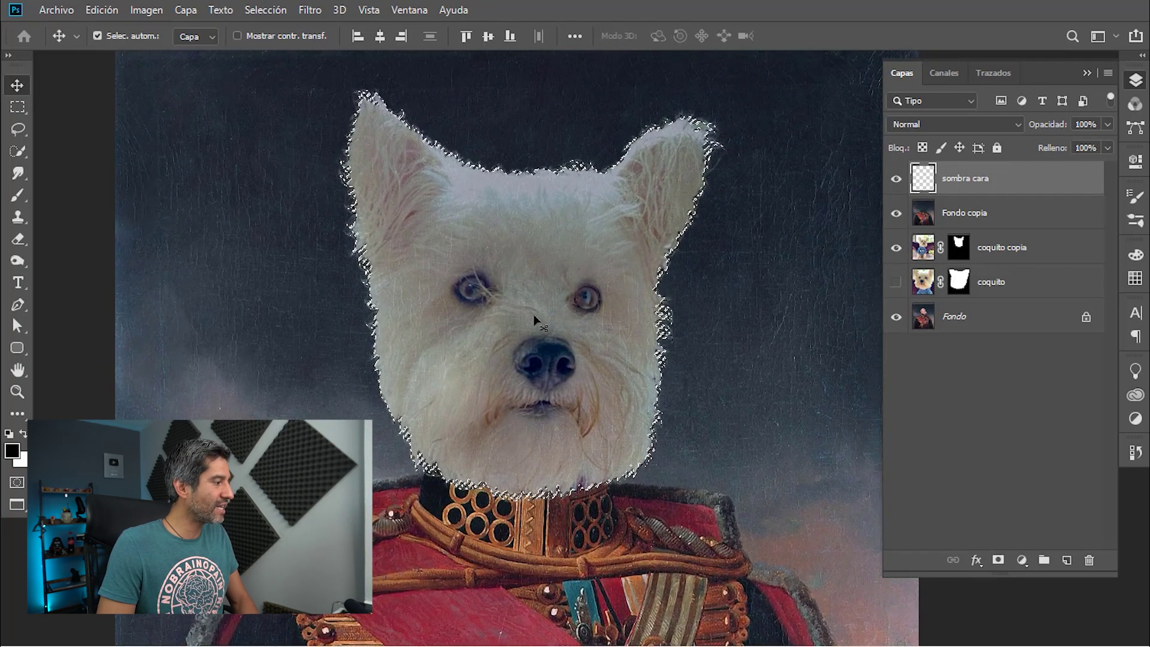
pyautogui.press('g')
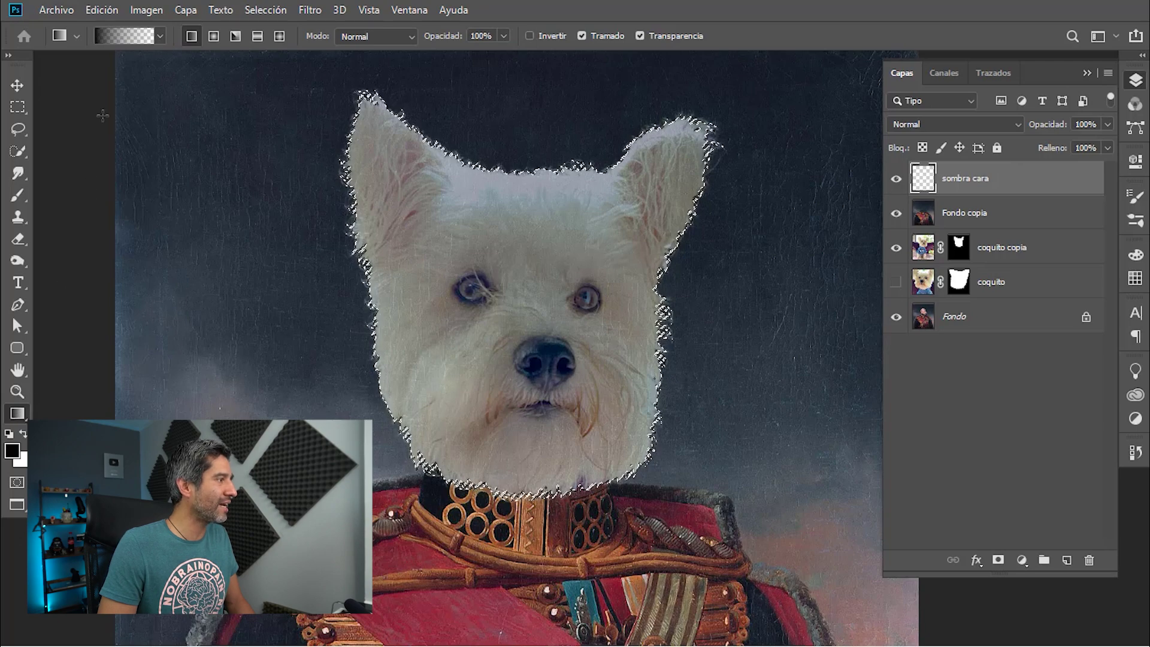
# Pick the black-to-transparent gradient and drag a shadow across the dog face's right side, redrawing once
pyautogui.click(129, 34)
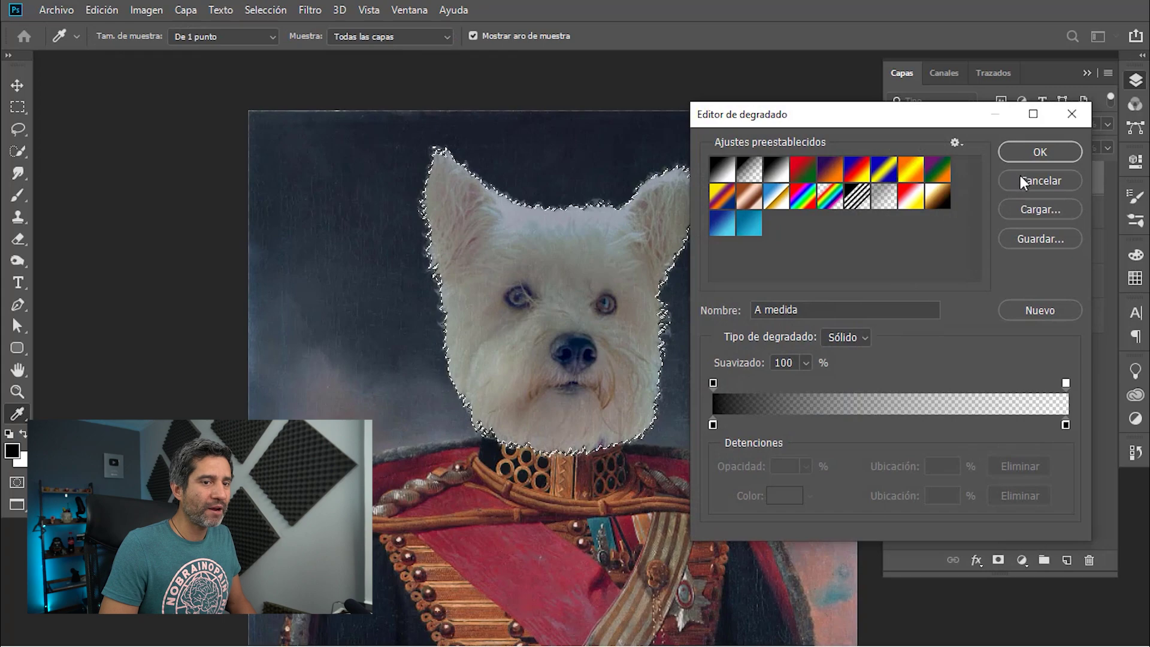
pyautogui.click(1029, 180)
pyautogui.moveTo(665, 369); pyautogui.dragTo(734, 327)
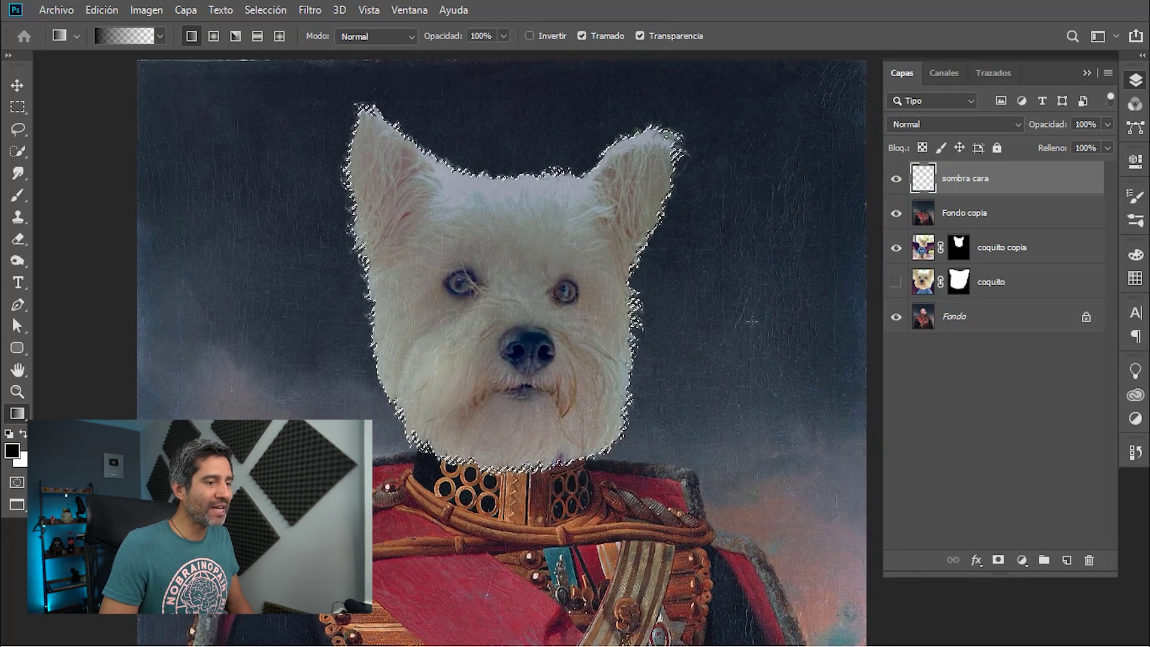
pyautogui.moveTo(759, 316); pyautogui.dragTo(597, 322)
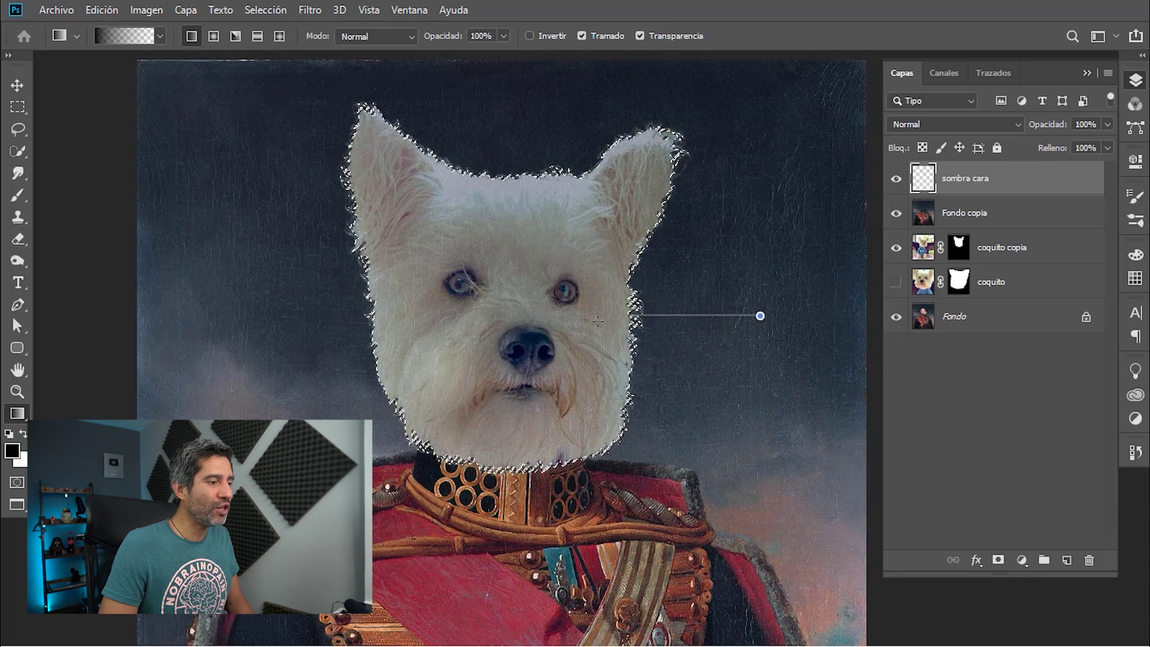
pyautogui.moveTo(516, 324); pyautogui.dragTo(515, 324)
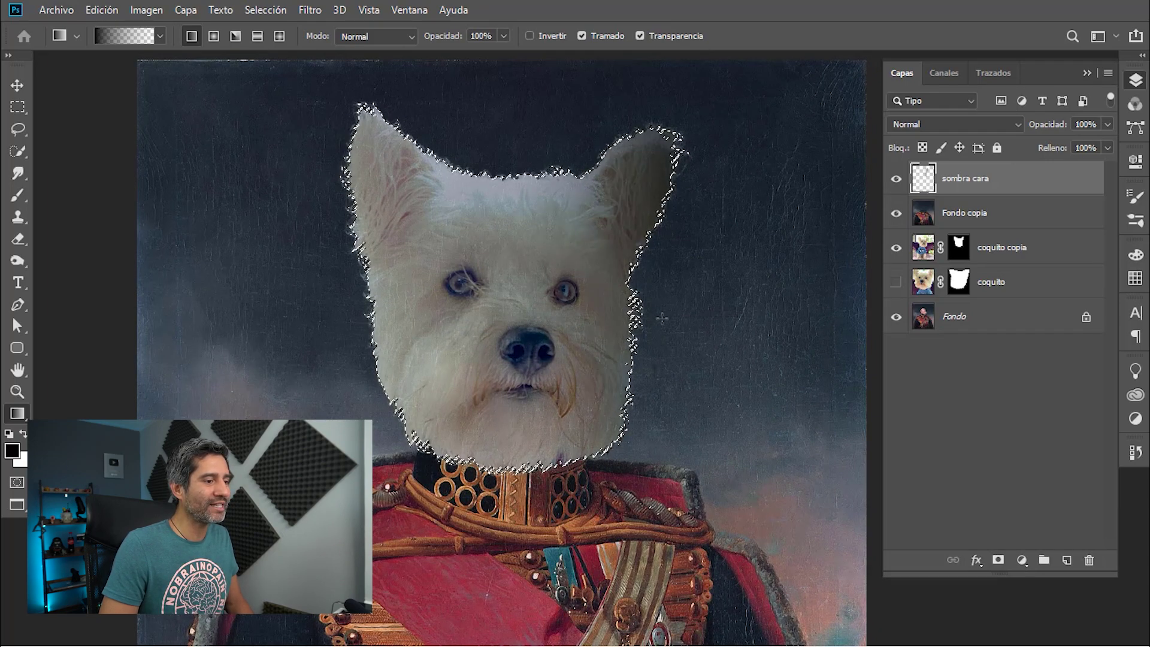
pyautogui.hotkey('ctrl', 'z')
pyautogui.moveTo(720, 322); pyautogui.dragTo(503, 325)
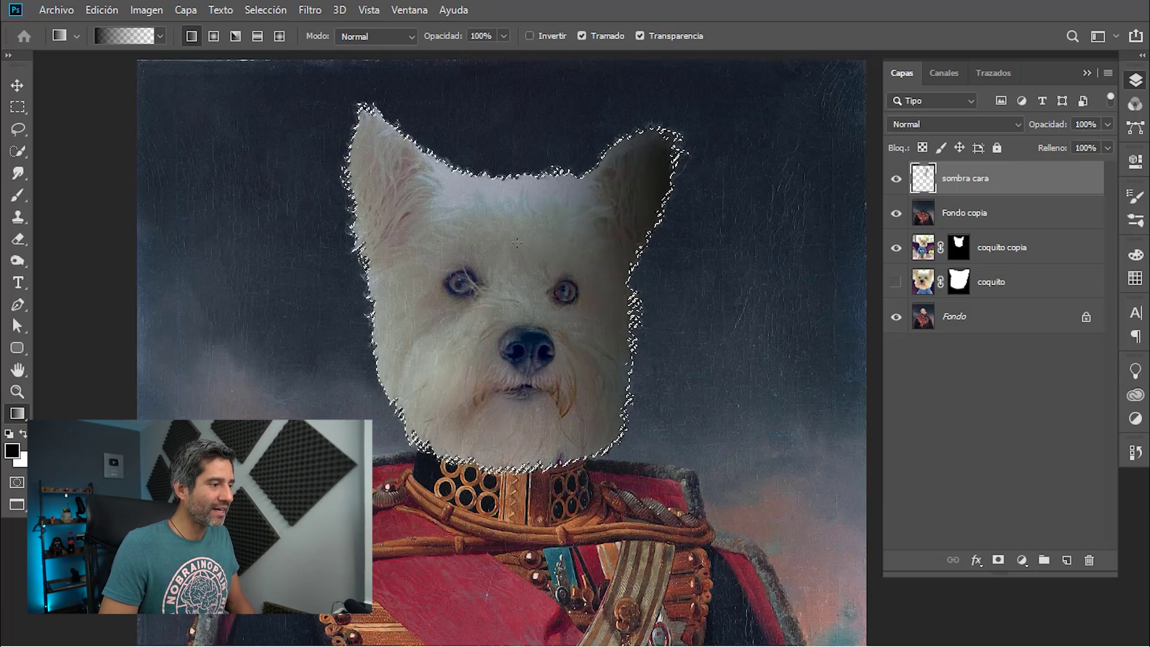
pyautogui.scroll(-2, 516, 242)
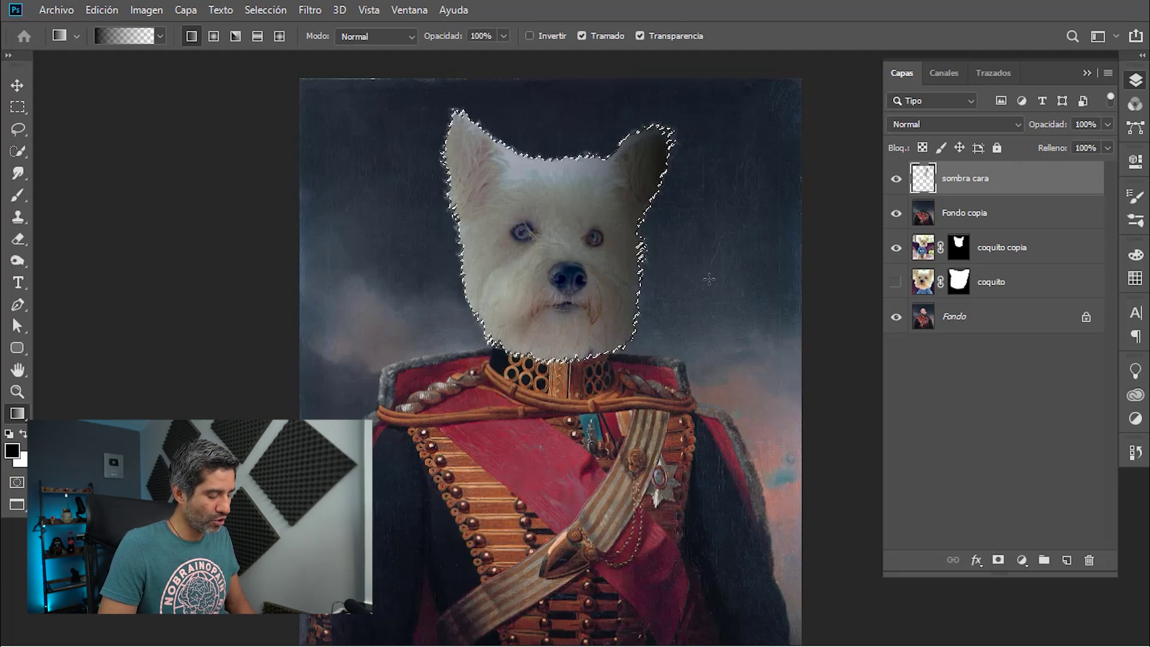
# Deselect and set sombra cara to Superponer blending after comparing it against Normal
pyautogui.hotkey('ctrl', 'd')
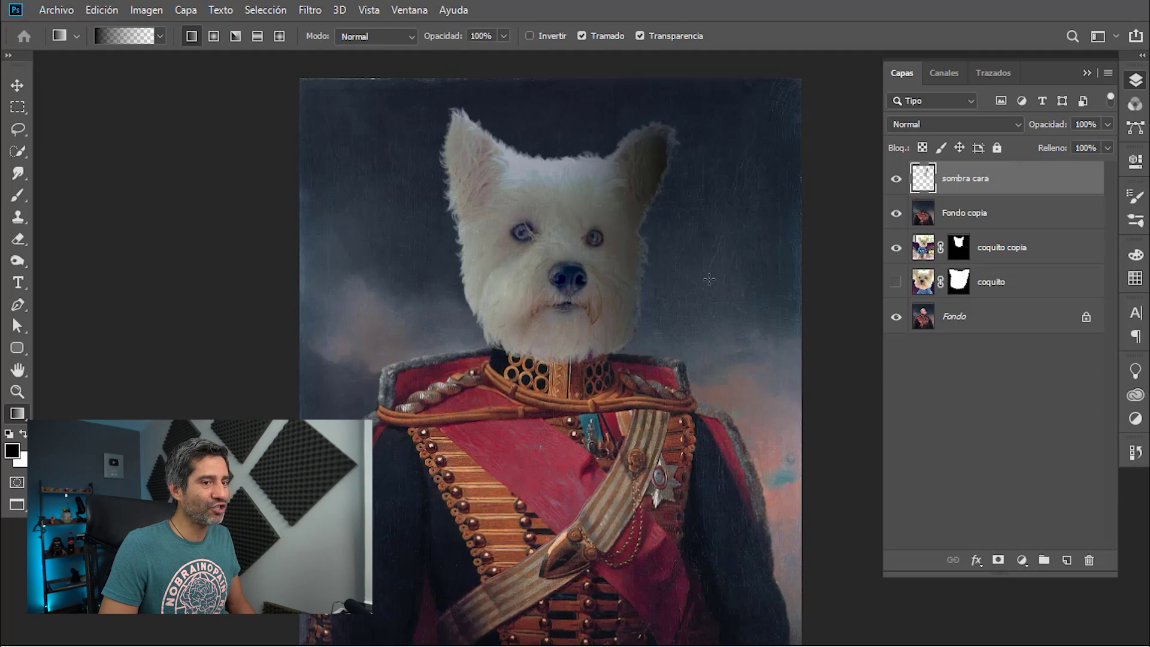
pyautogui.click(965, 118)
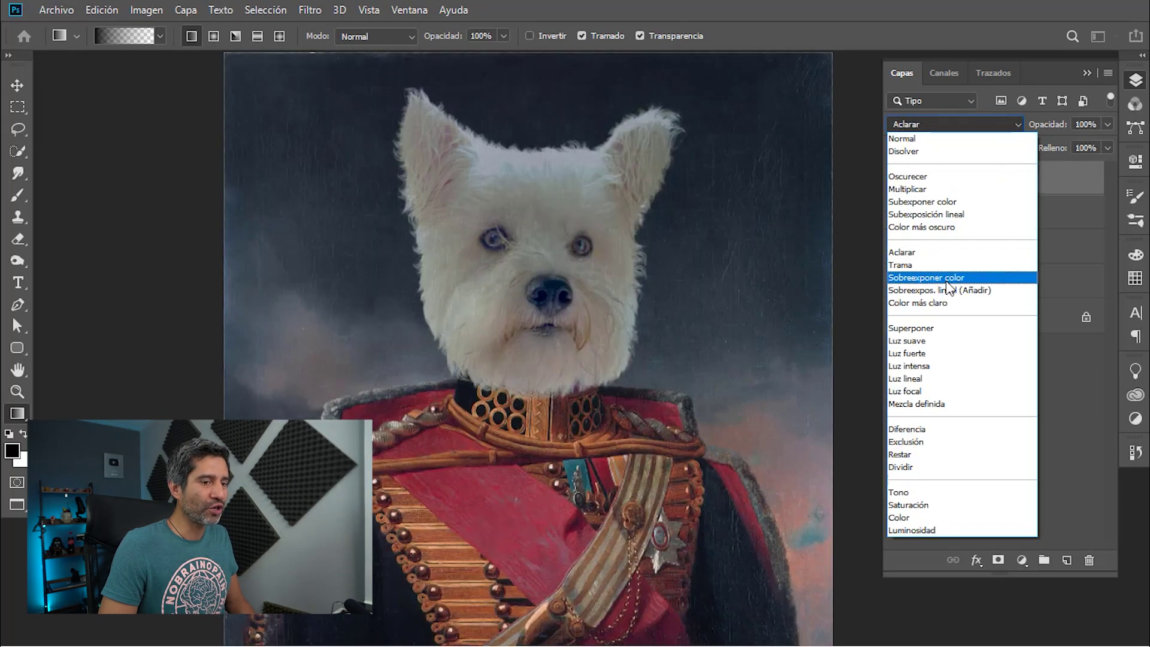
pyautogui.click(942, 329)
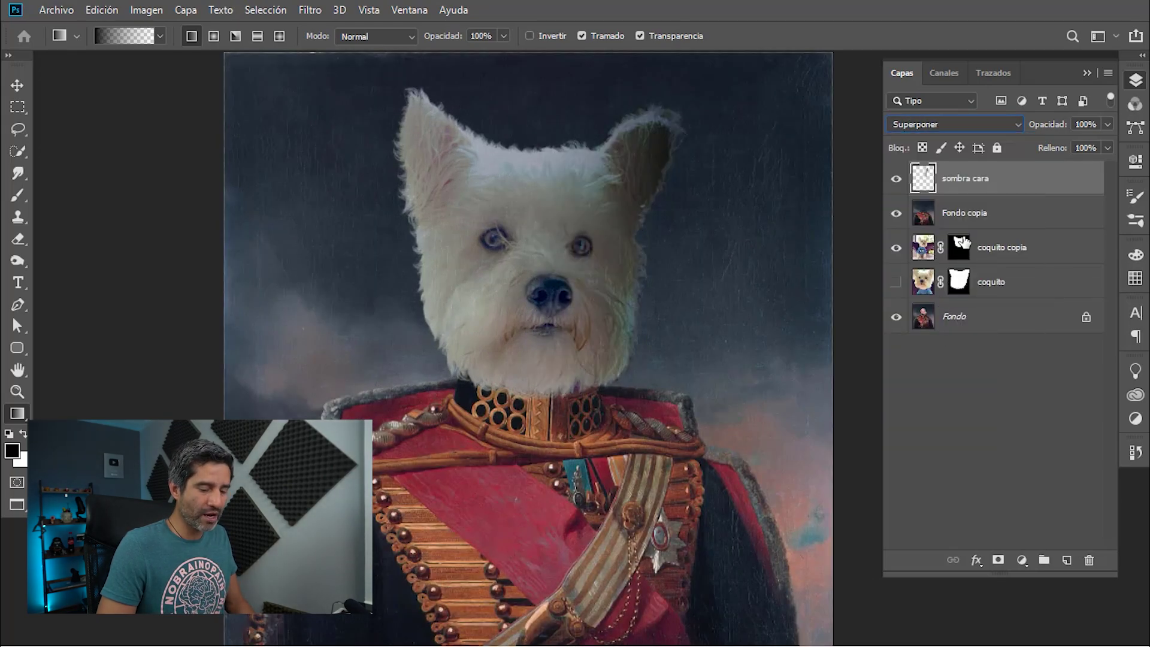
pyautogui.click(593, 264)
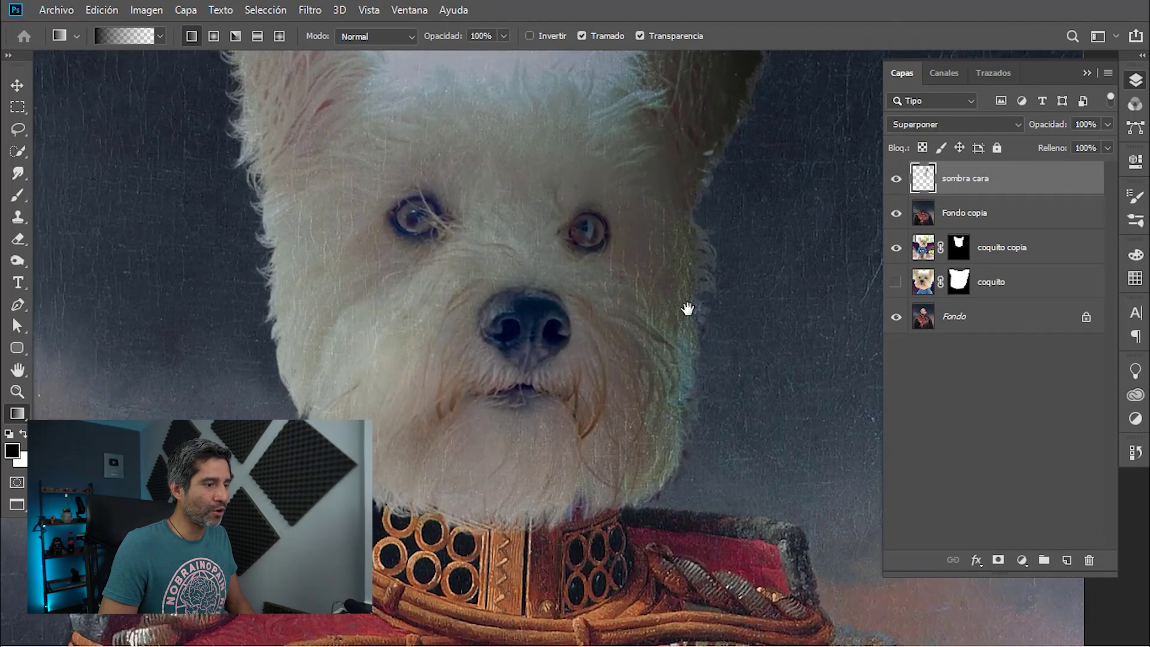
pyautogui.click(684, 305)
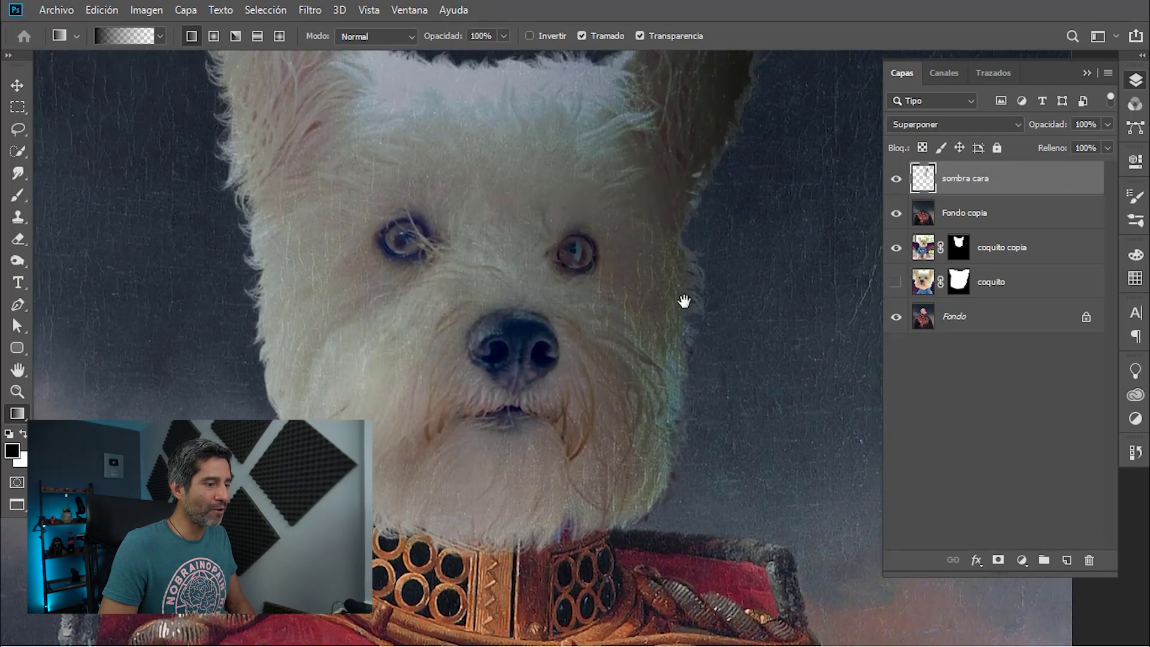
pyautogui.click(933, 137)
pyautogui.click(932, 135)
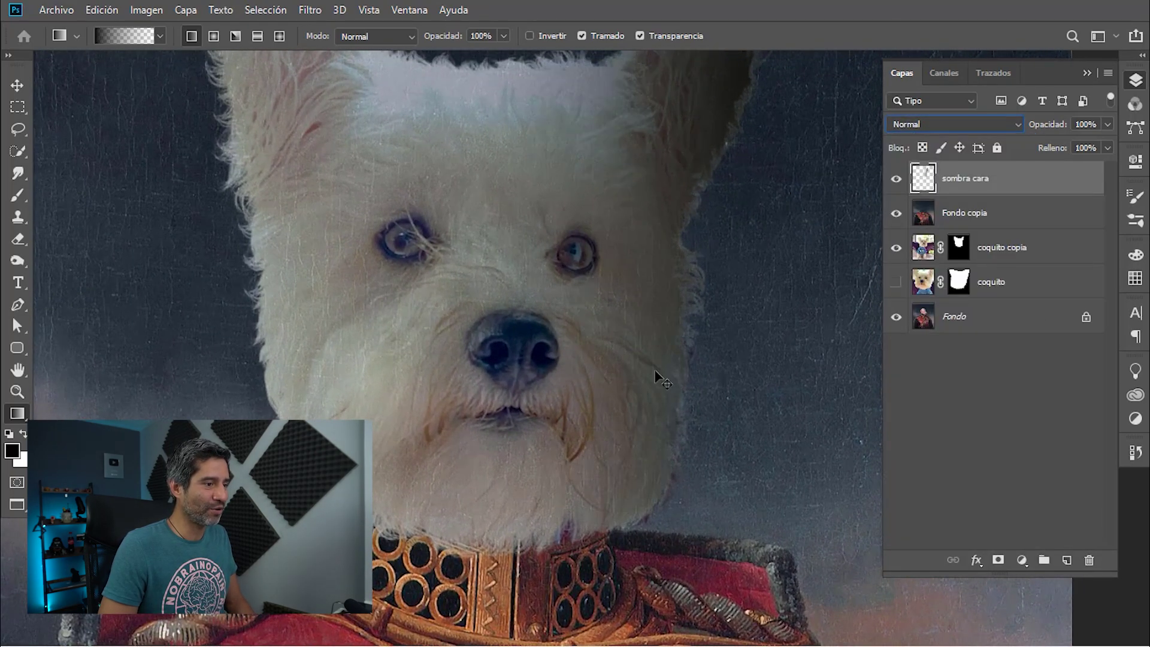
pyautogui.hotkey('ctrl', 'z')
pyautogui.keyDown('alt'); pyautogui.click(745, 242); pyautogui.keyUp('alt')
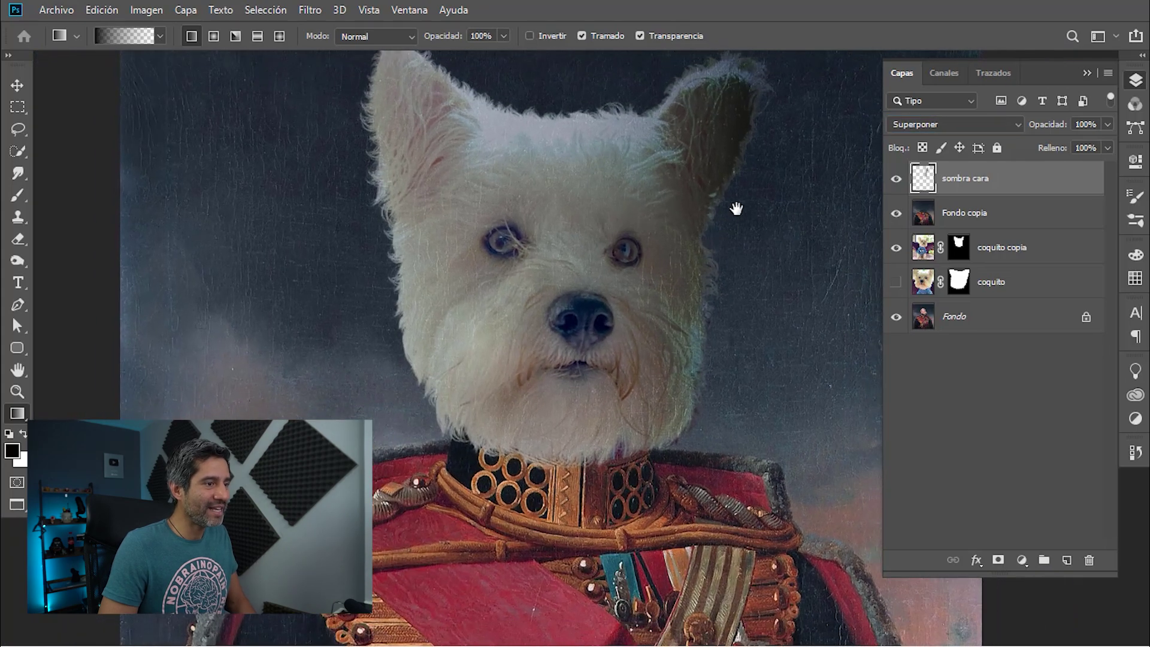
pyautogui.moveTo(737, 214); pyautogui.dragTo(674, 253)
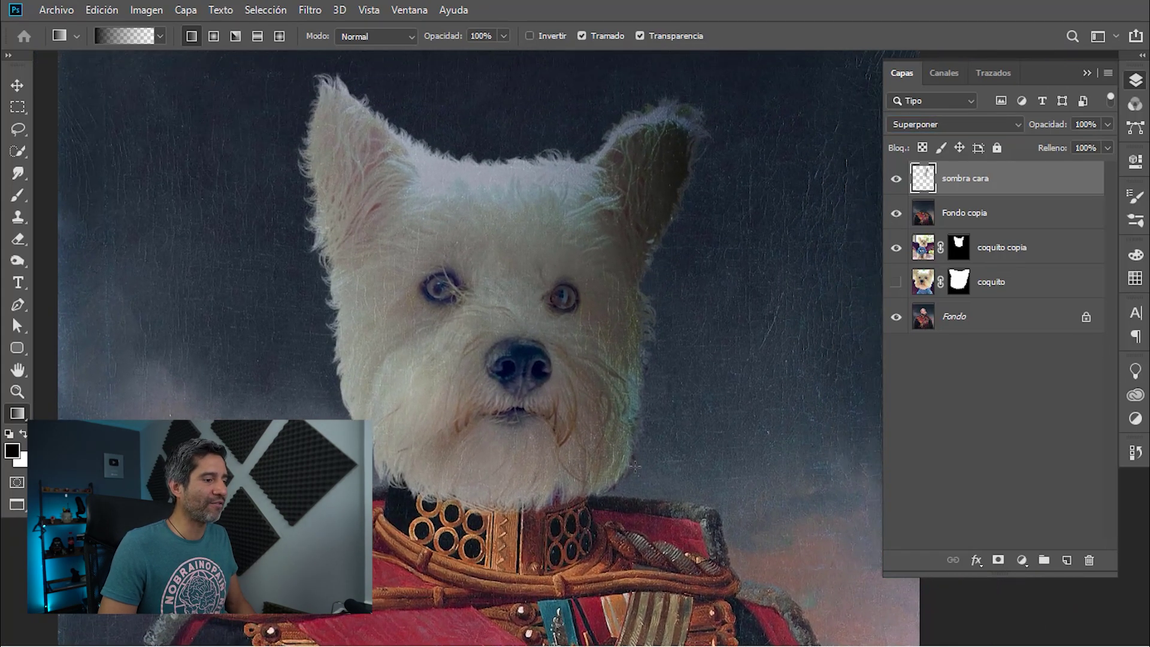
# Add a mask to sombra cara and erase its shadow at 50% opacity along the face's right edge
pyautogui.click(999, 561)
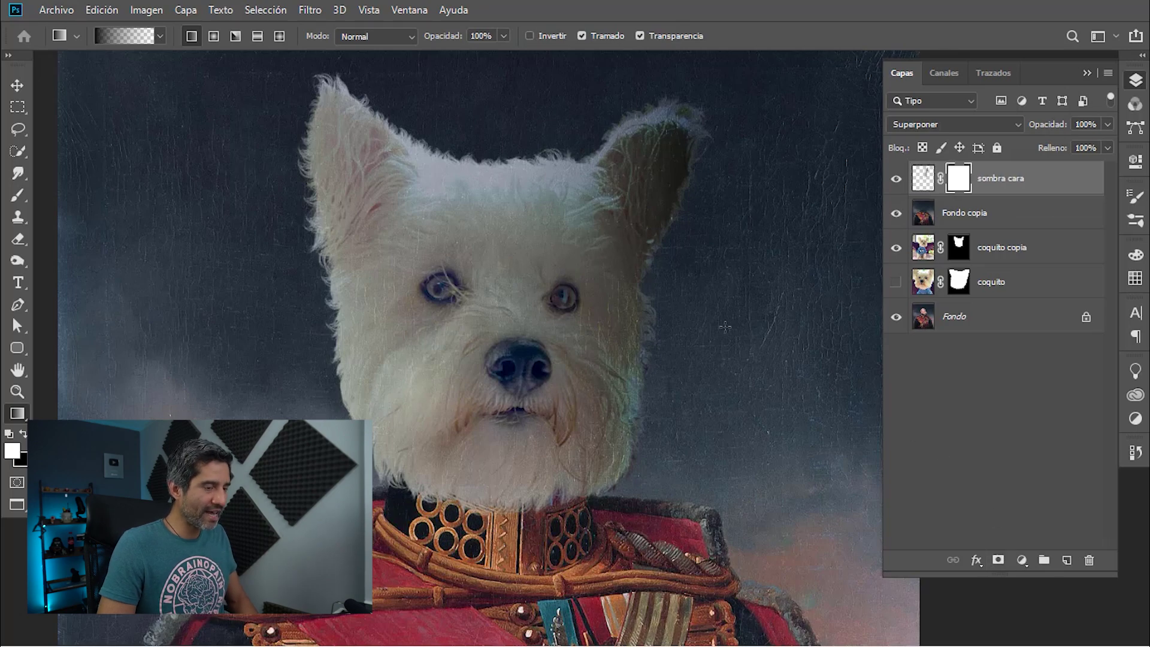
pyautogui.press('e')
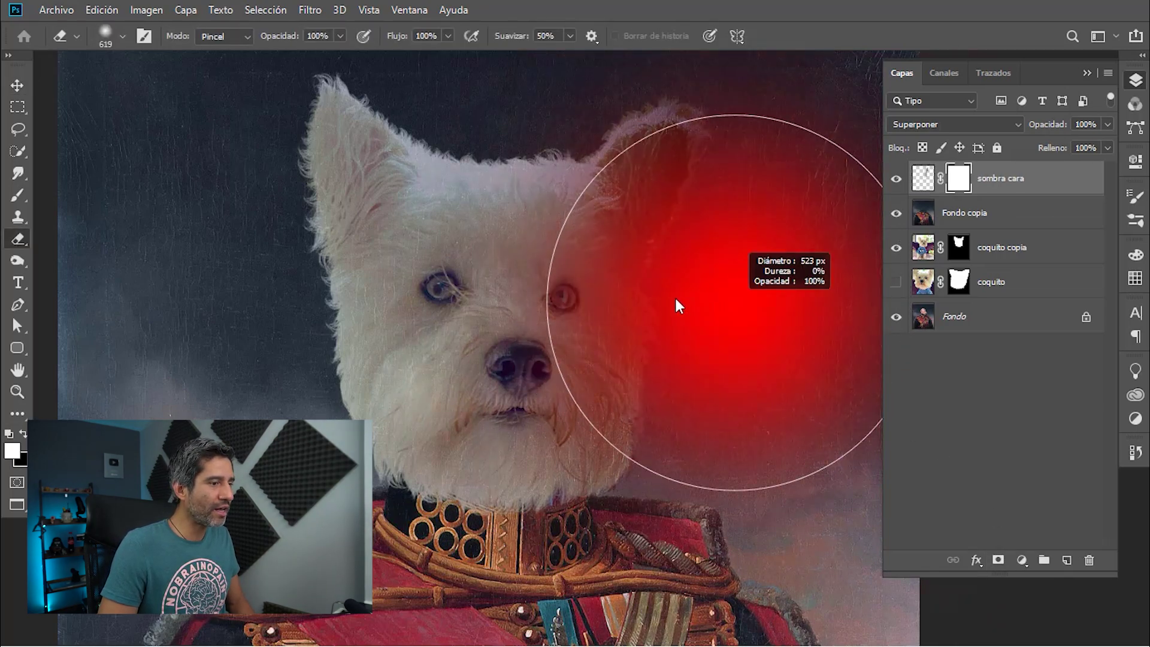
pyautogui.moveTo(675, 295); pyautogui.dragTo(591, 296)
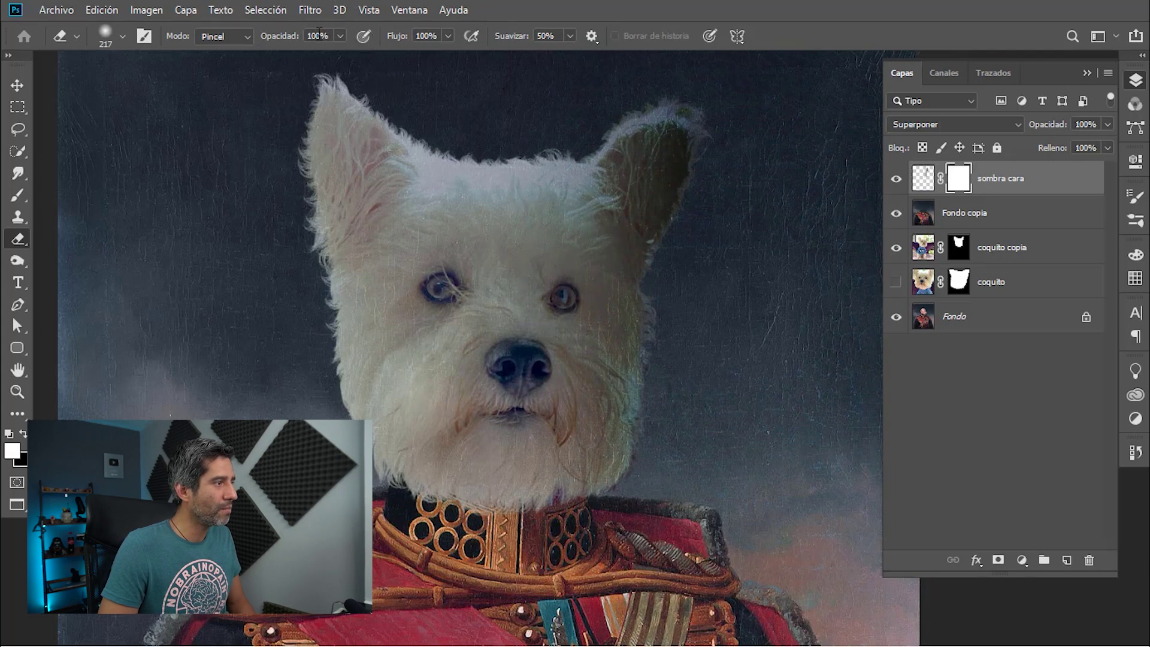
pyautogui.write('50')
pyautogui.press('Return')
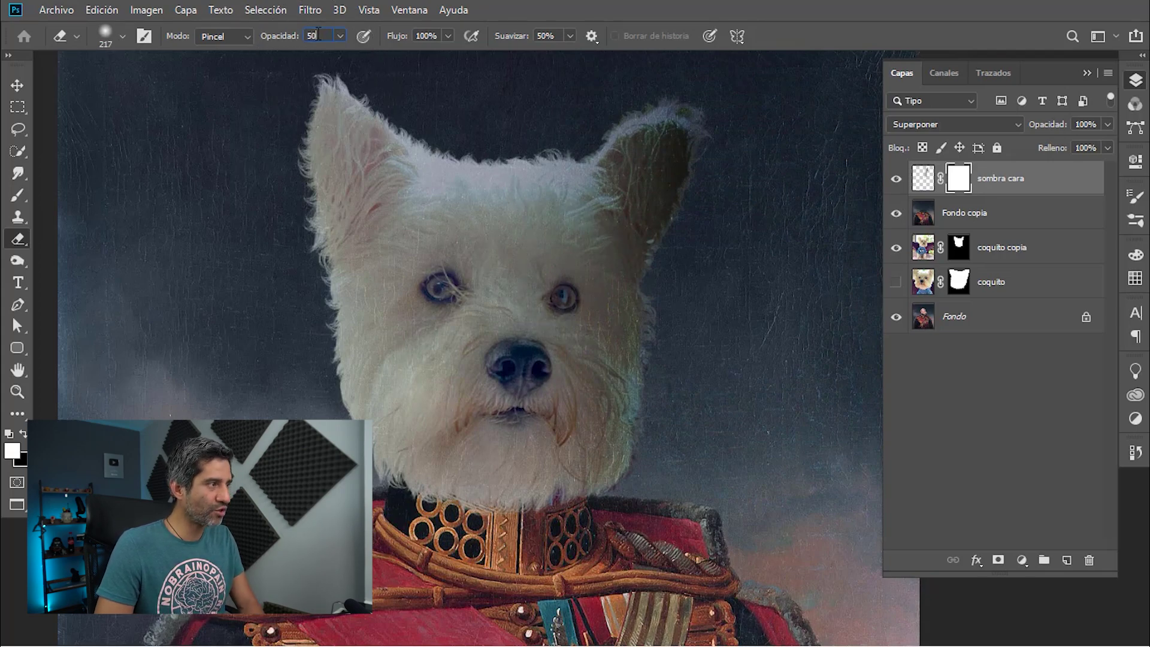
pyautogui.moveTo(670, 141); pyautogui.dragTo(704, 141)
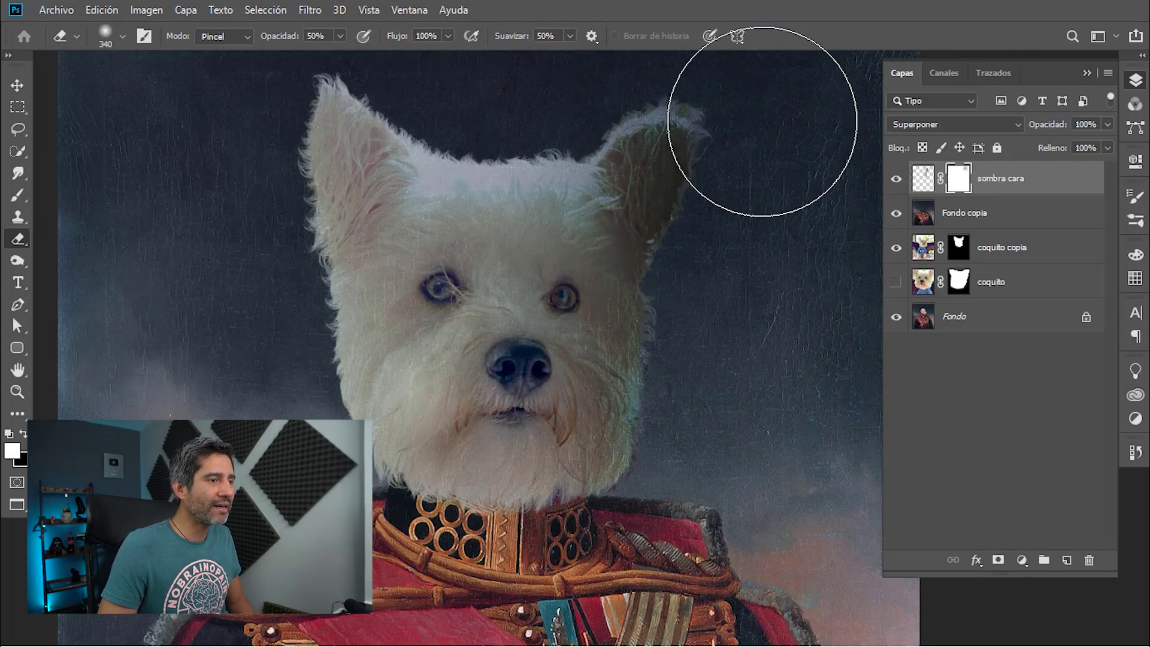
pyautogui.moveTo(768, 197); pyautogui.dragTo(744, 244)
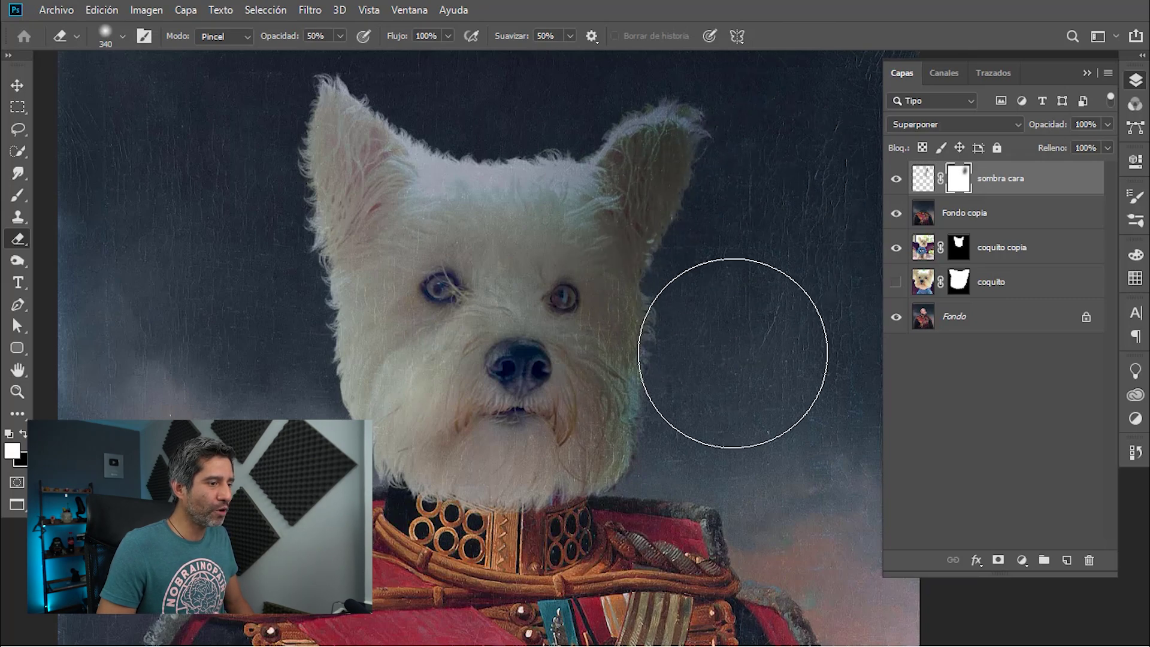
pyautogui.moveTo(716, 467); pyautogui.dragTo(680, 500)
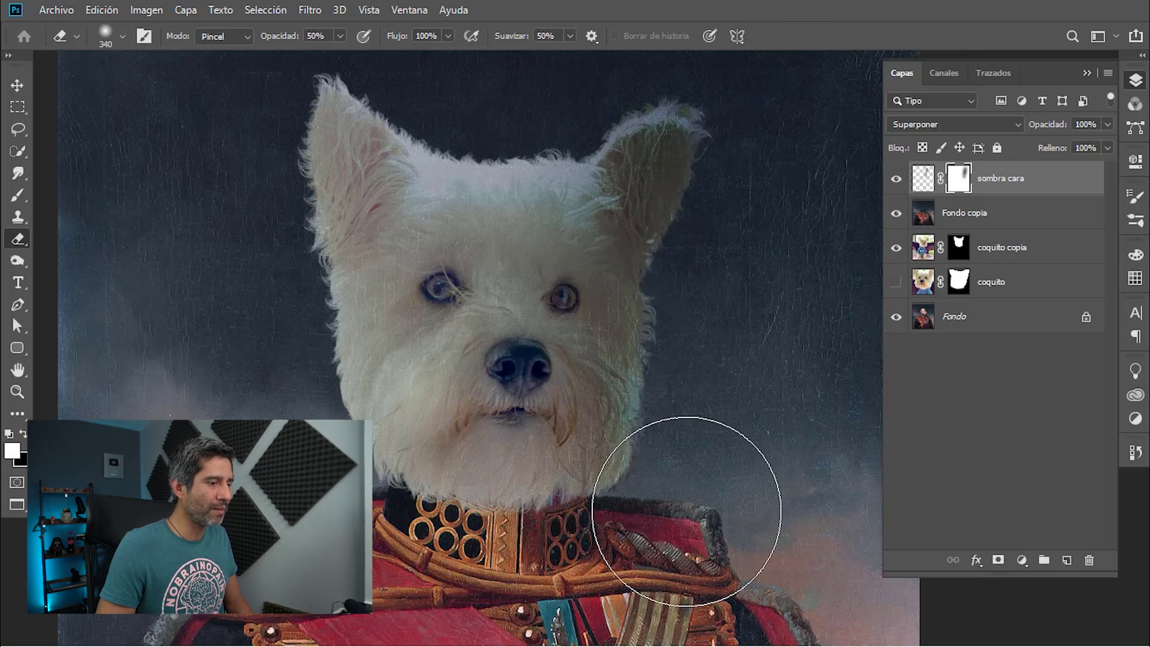
pyautogui.click(897, 179)
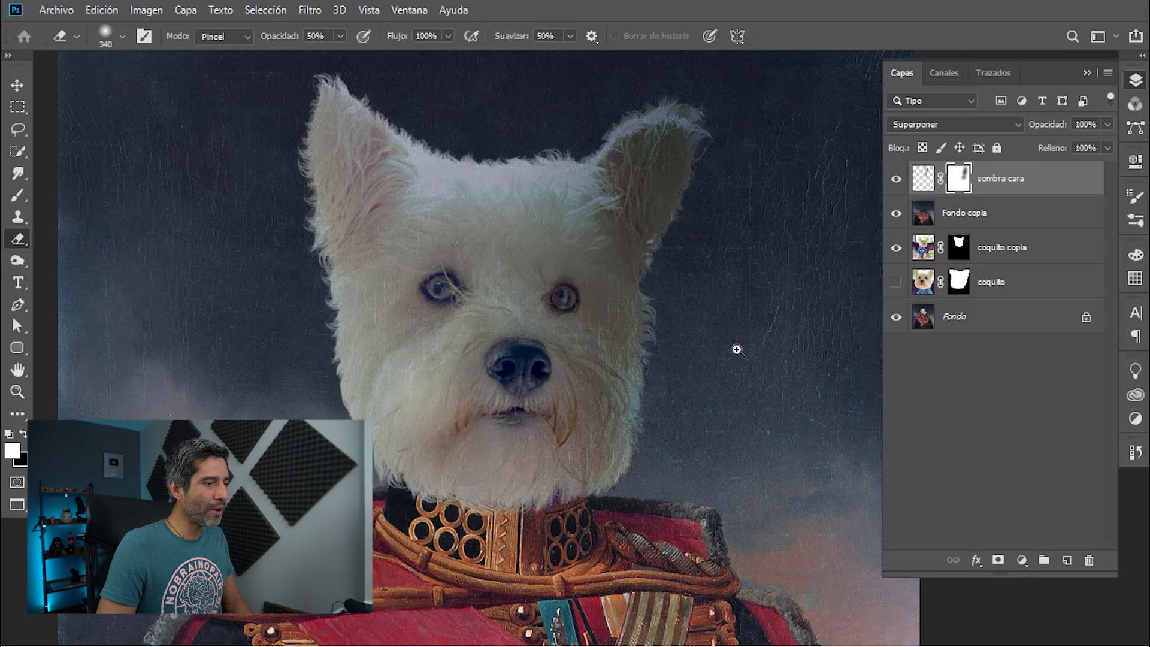
pyautogui.hotkey('ctrl', '0')
# Add a Curves adjustment with a raised curve to brighten midtones, then return to the Layers list
pyautogui.press('v')
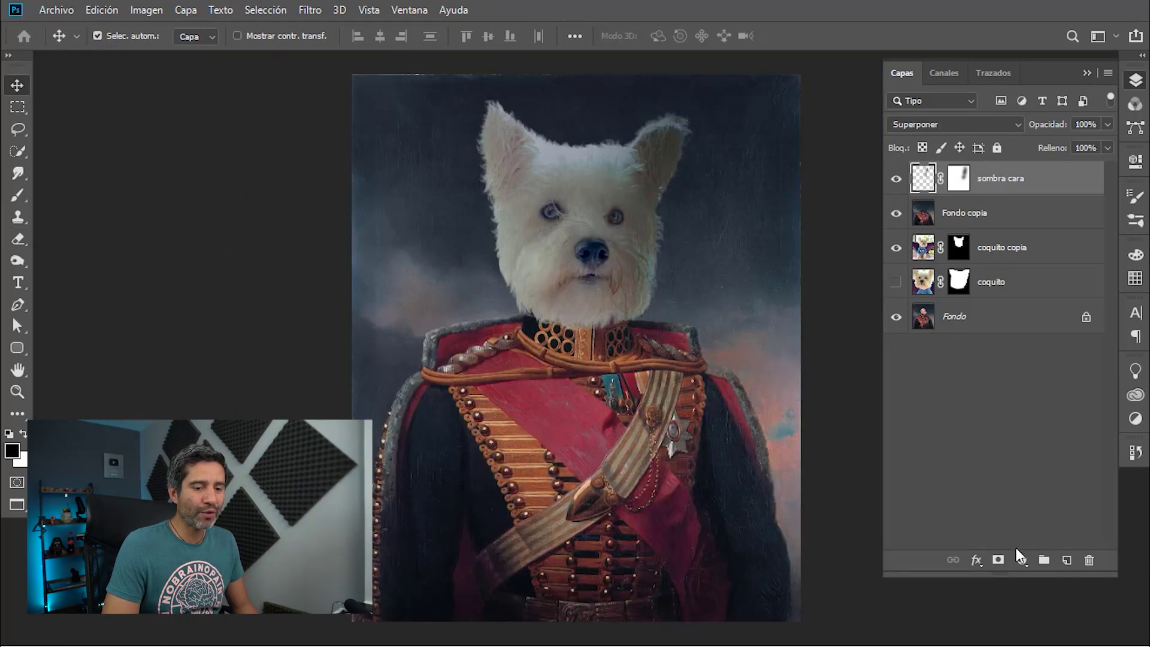
pyautogui.click(1018, 552)
pyautogui.click(1035, 337)
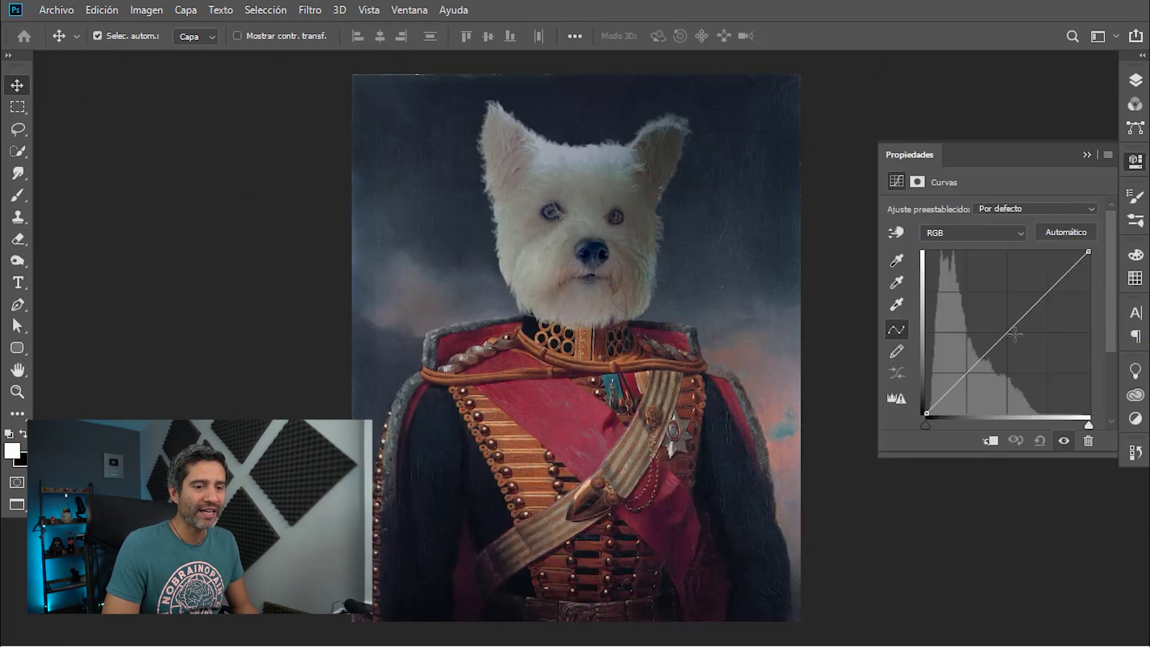
pyautogui.moveTo(1001, 338); pyautogui.dragTo(995, 323)
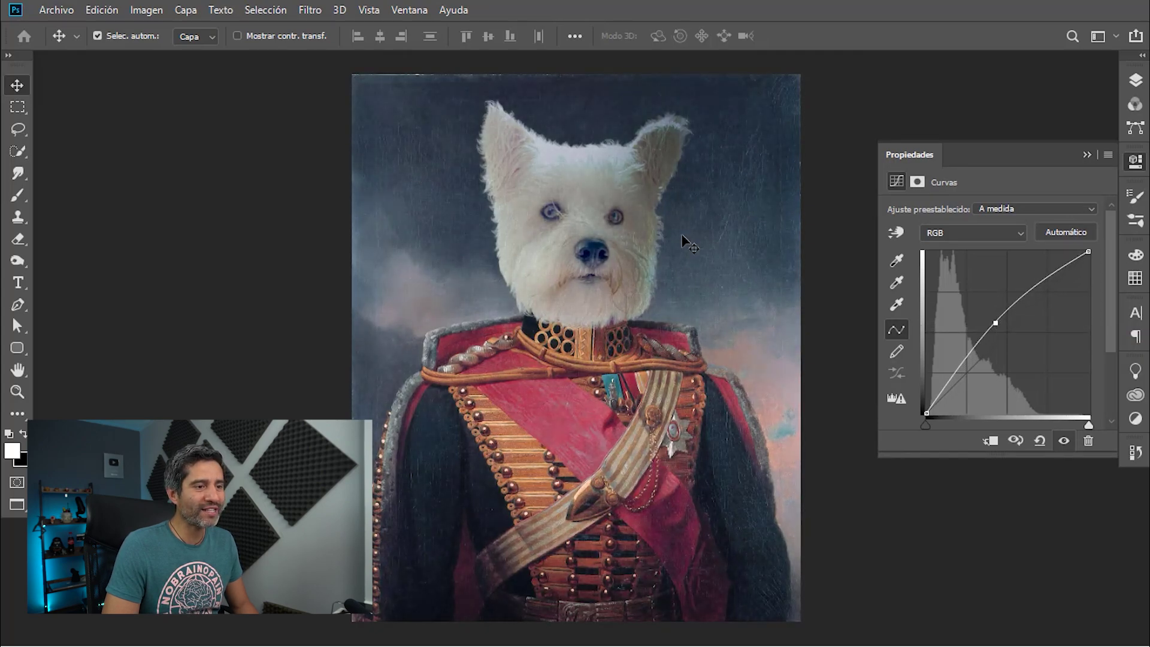
pyautogui.click(1135, 84)
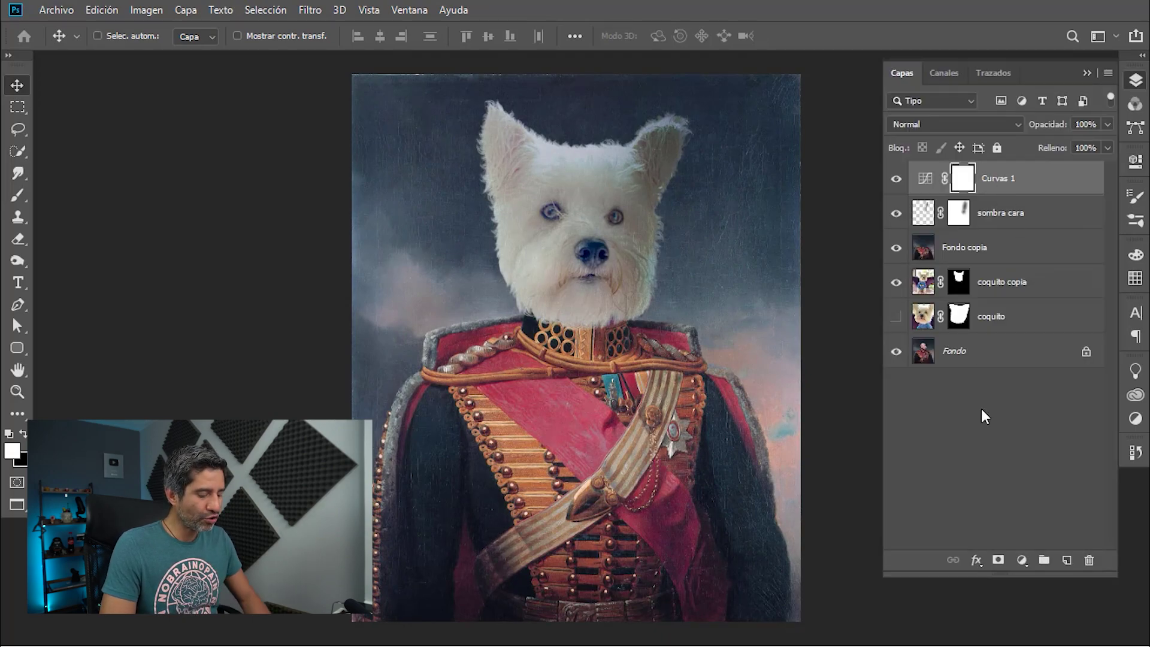
# Stamp all visible layers into Capa 1 and apply the Pintura al óleo filter to it
pyautogui.hotkey('ctrl', 'shift', 'alt', 'e')
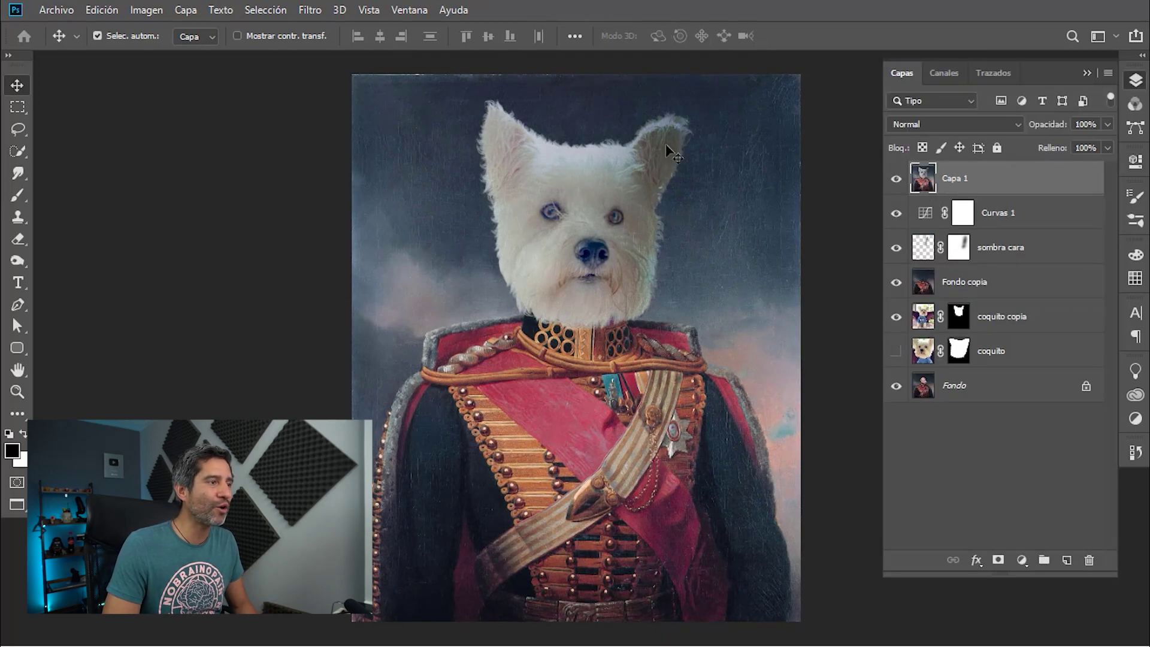
pyautogui.click(316, 11)
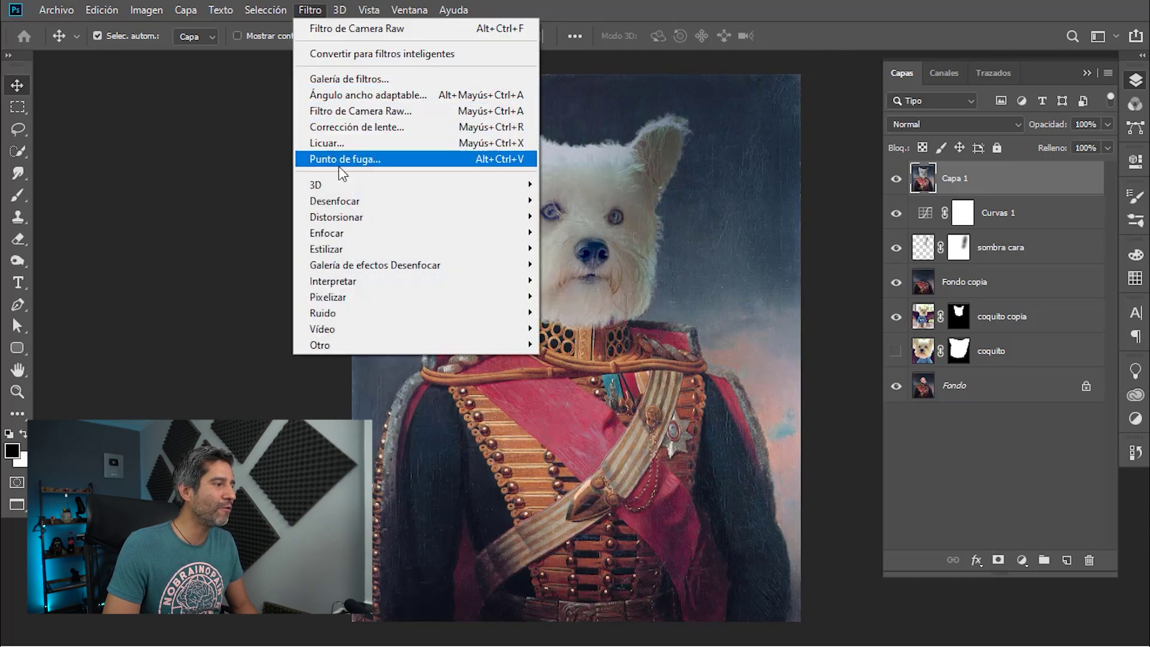
pyautogui.moveTo(377, 249)
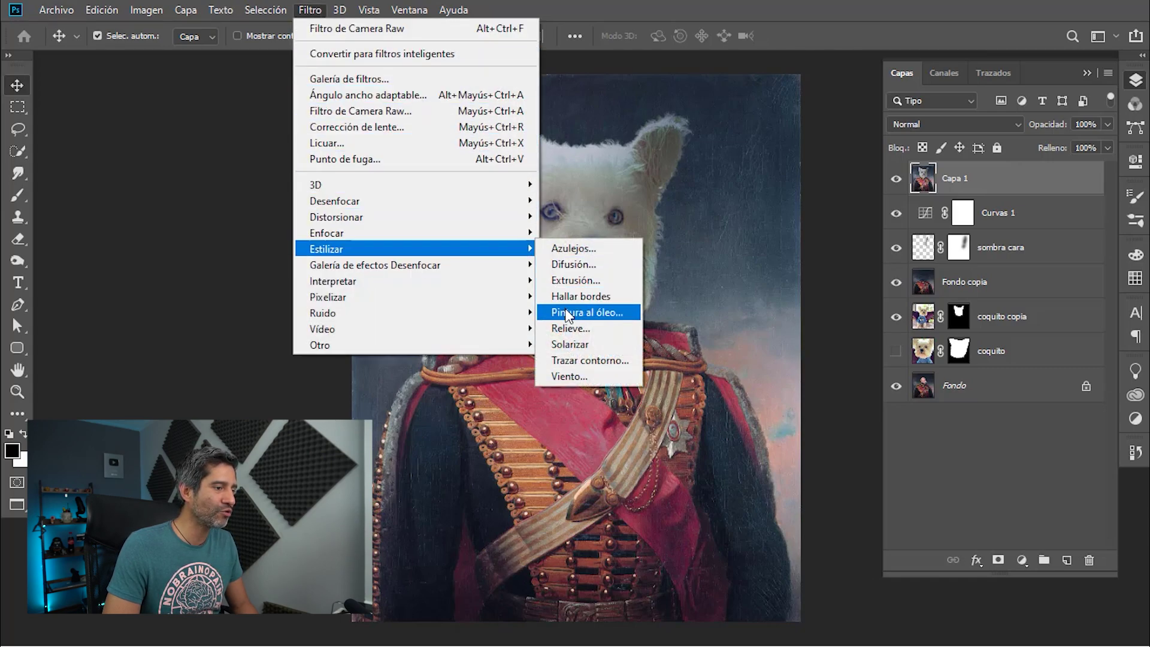
pyautogui.click(563, 310)
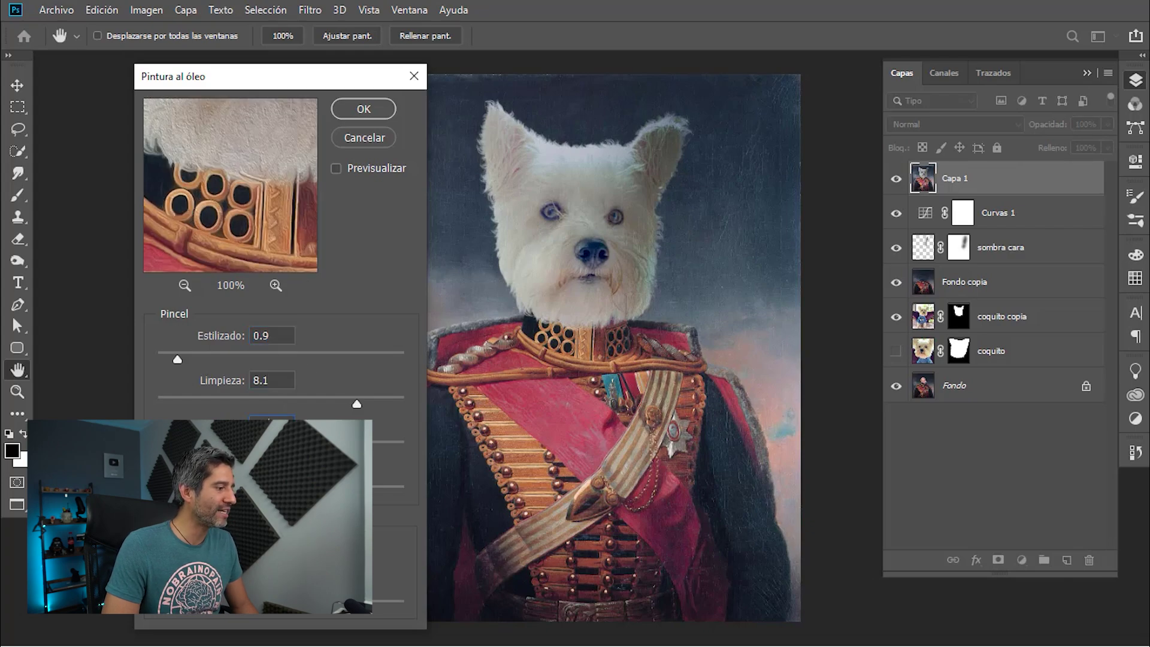
pyautogui.moveTo(264, 201); pyautogui.dragTo(253, 196)
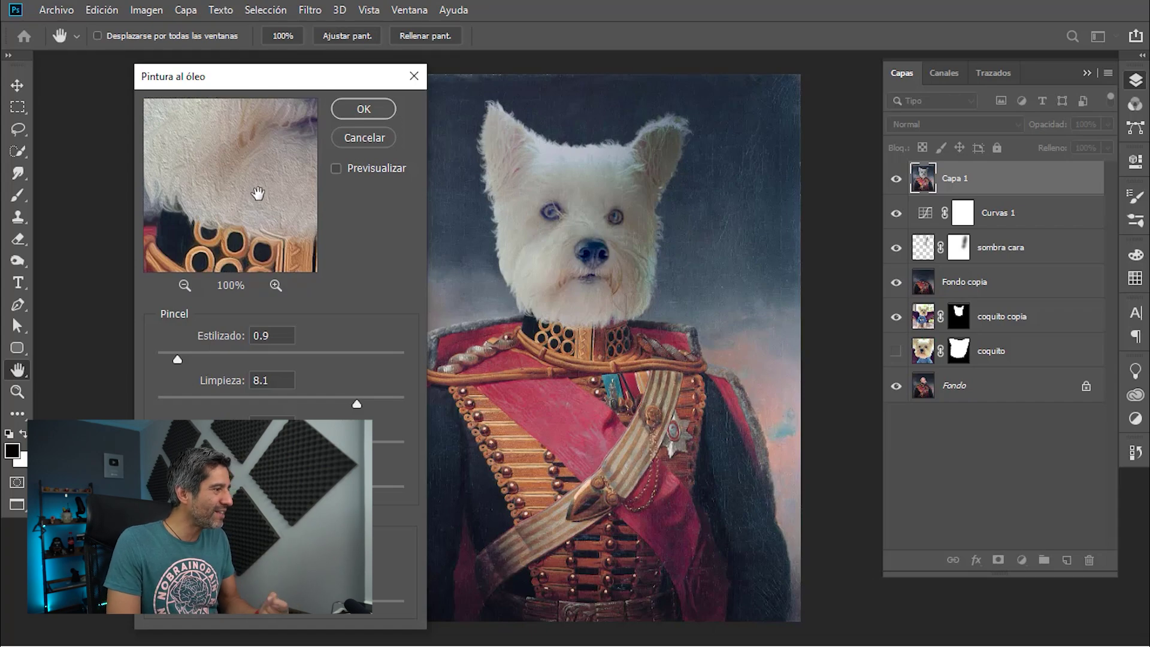
pyautogui.moveTo(256, 197)
pyautogui.mouseDown()
pyautogui.moveTo(256, 183)
pyautogui.moveTo(267, 211)
pyautogui.moveTo(244, 185)
pyautogui.moveTo(239, 236)
pyautogui.mouseUp()
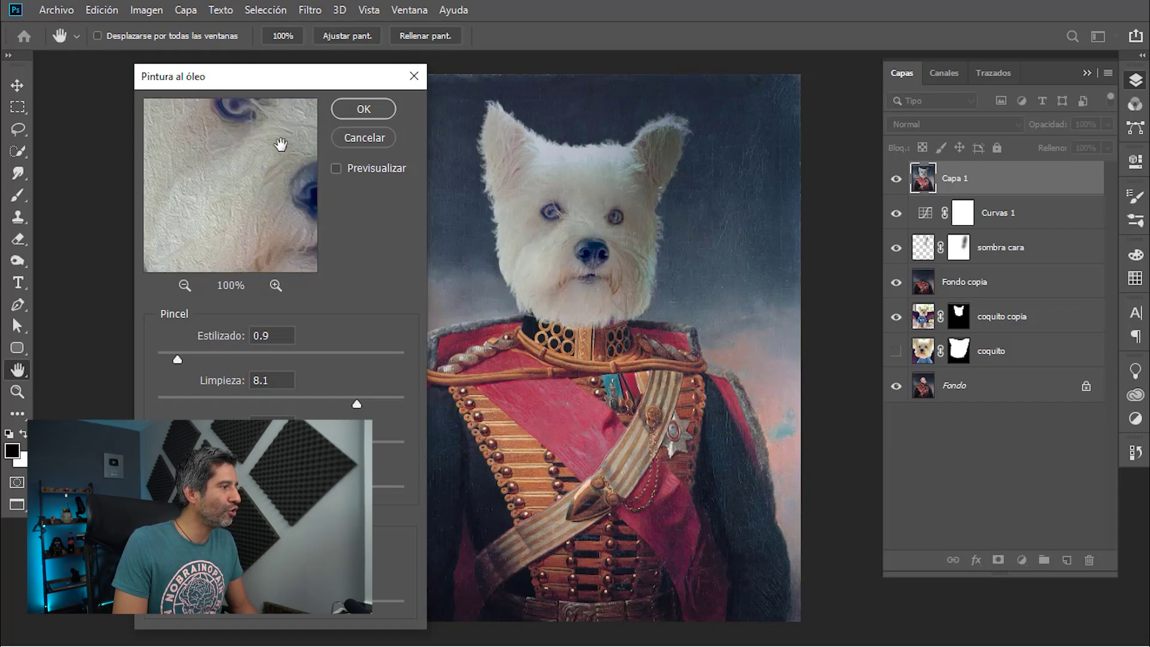
pyautogui.moveTo(282, 147)
pyautogui.mouseDown()
pyautogui.moveTo(262, 216)
pyautogui.moveTo(257, 139)
pyautogui.mouseUp()
pyautogui.moveTo(282, 228); pyautogui.dragTo(290, 160)
pyautogui.moveTo(279, 263)
pyautogui.mouseDown()
pyautogui.moveTo(275, 198)
pyautogui.moveTo(248, 197)
pyautogui.moveTo(249, 209)
pyautogui.moveTo(254, 192)
pyautogui.mouseUp()
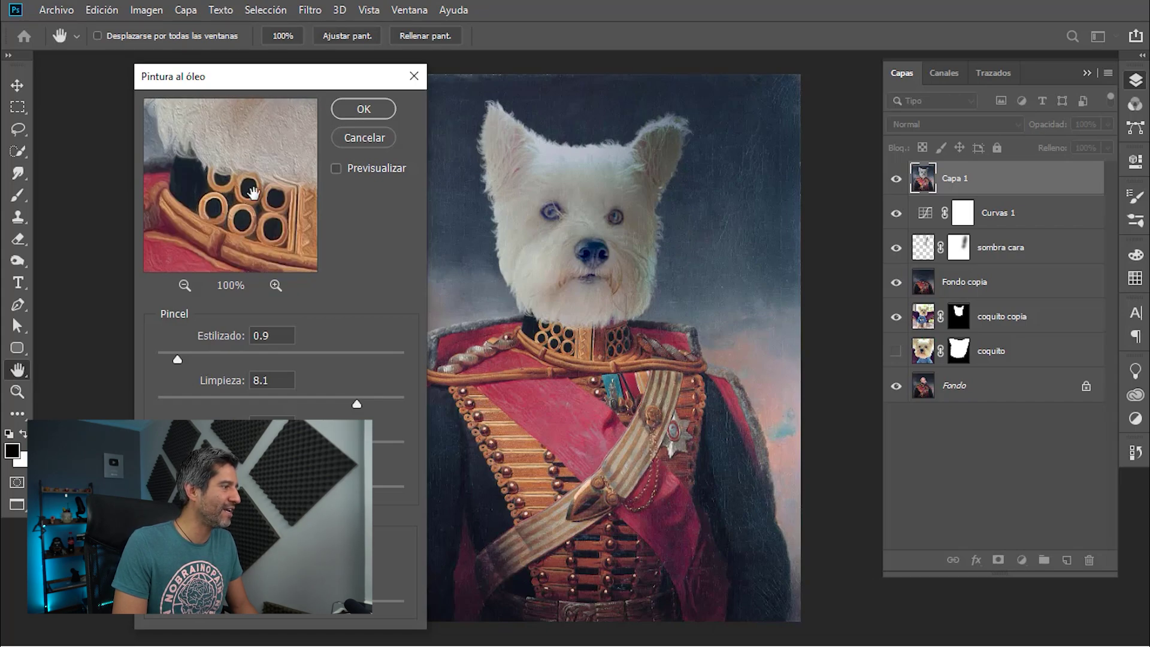
pyautogui.click(338, 112)
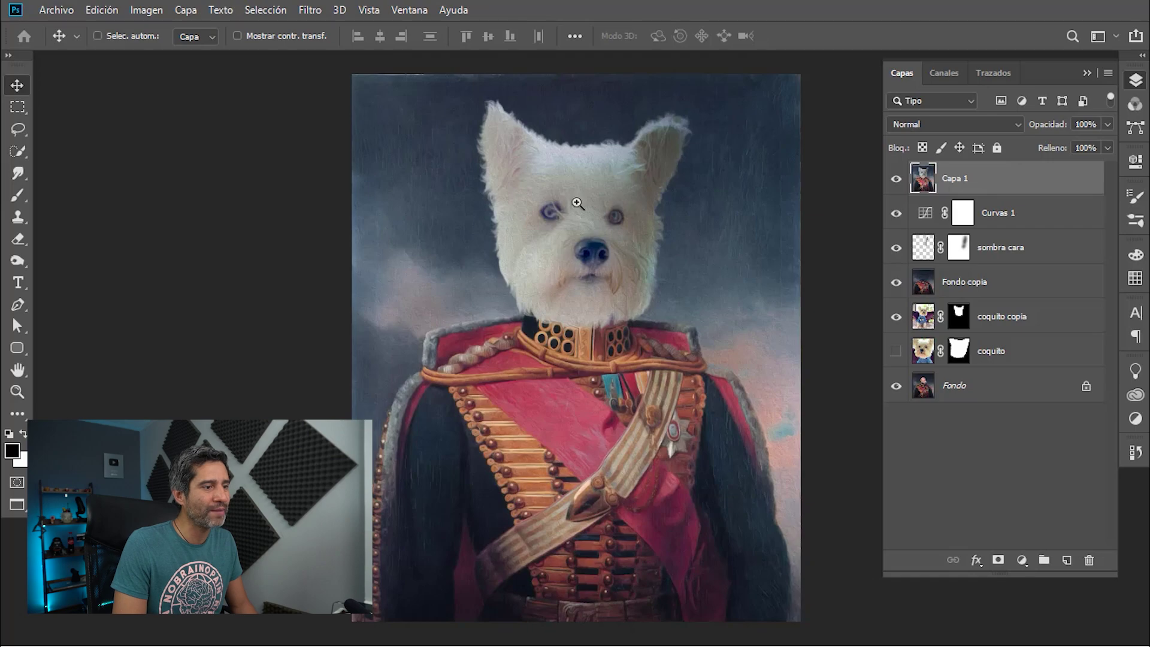
# Zoom in on the dog's face and add an inverted black mask to Capa 1
pyautogui.keyDown('ctrl'); pyautogui.click(577, 203); pyautogui.keyUp('ctrl')
pyautogui.keyDown('ctrl'); pyautogui.click(585, 236); pyautogui.keyUp('ctrl')
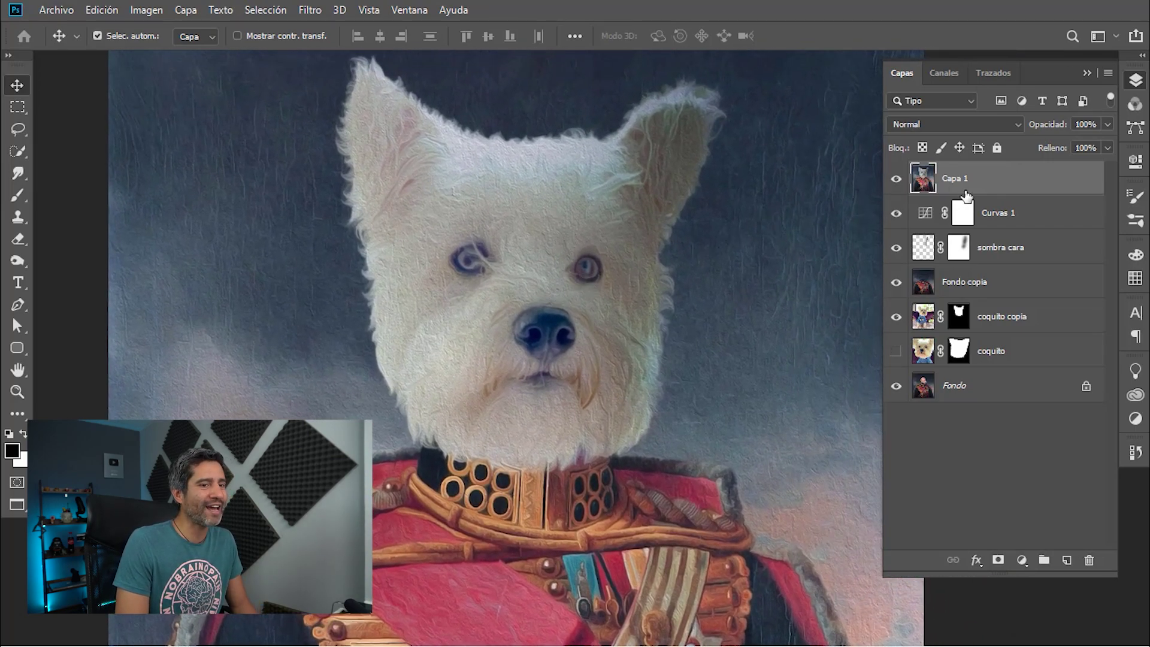
pyautogui.click(997, 561)
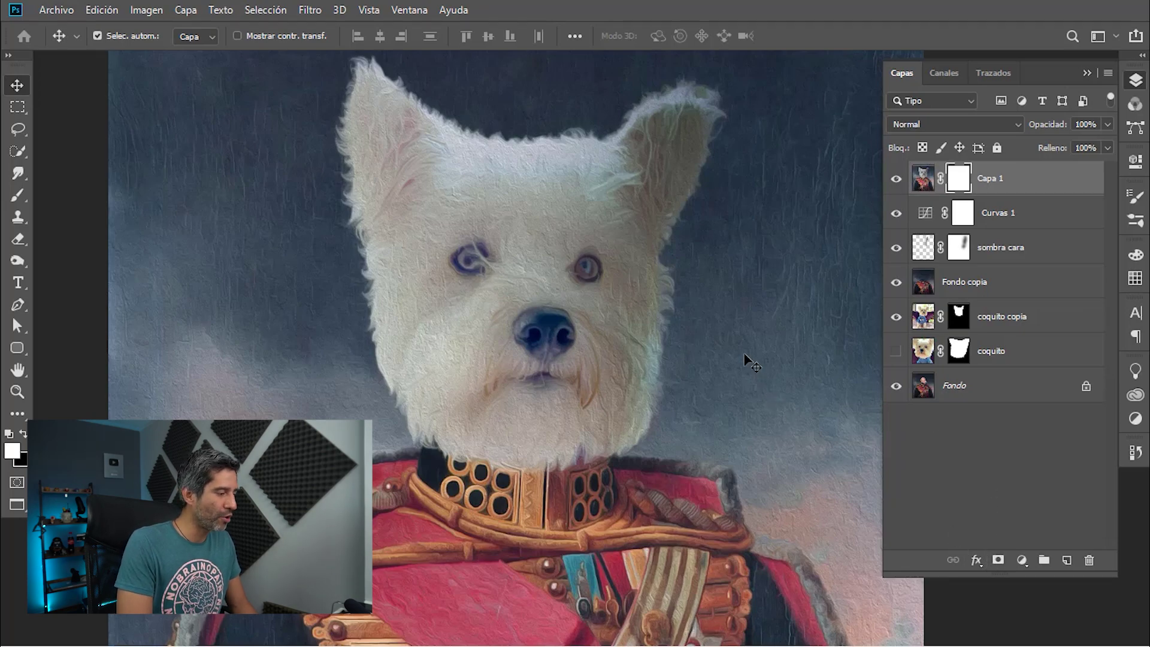
pyautogui.hotkey('ctrl', 'i')
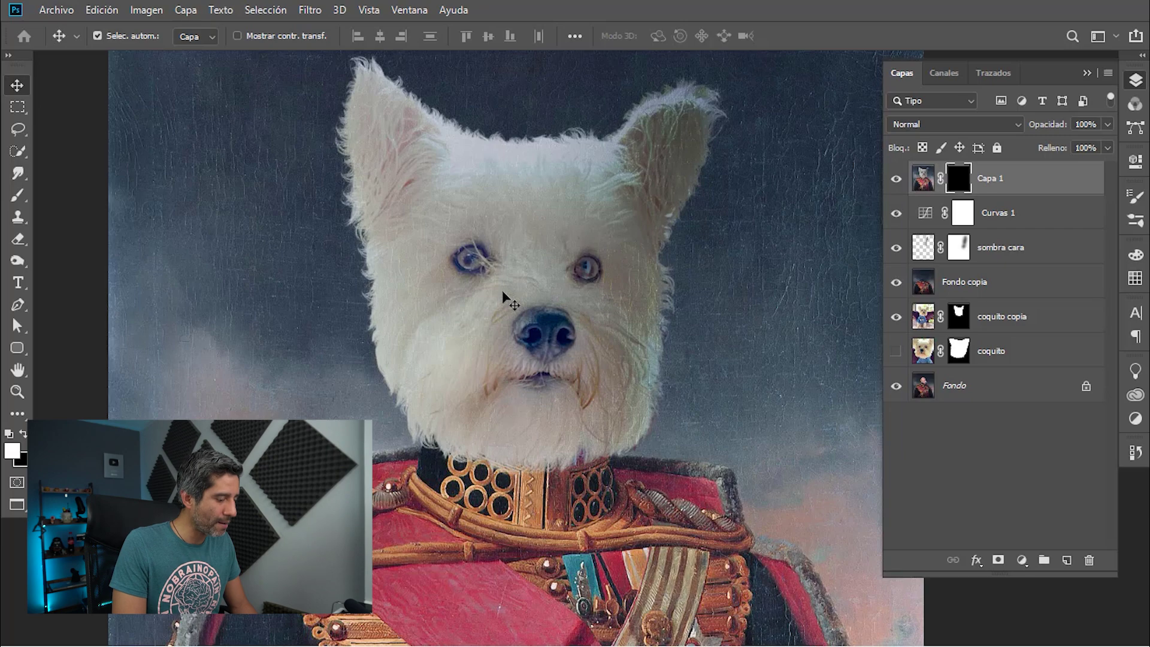
# Erase at 50% on the mask to reveal texture over eyes, ears, cheeks and chin
pyautogui.press('e')
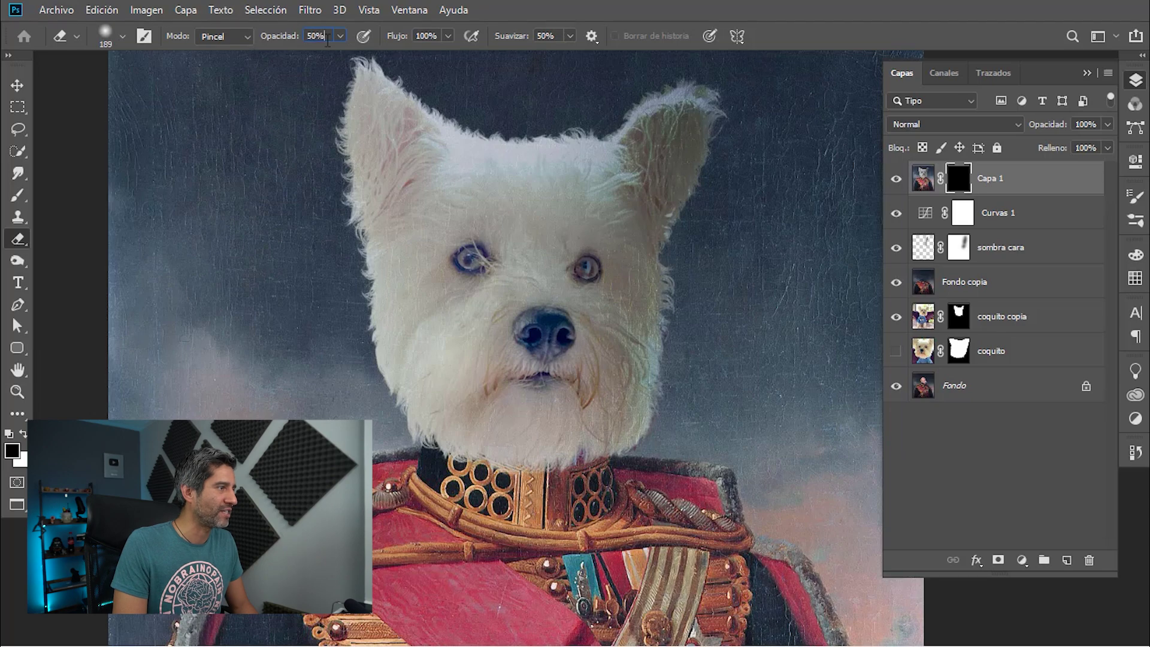
pyautogui.moveTo(485, 299); pyautogui.dragTo(487, 277)
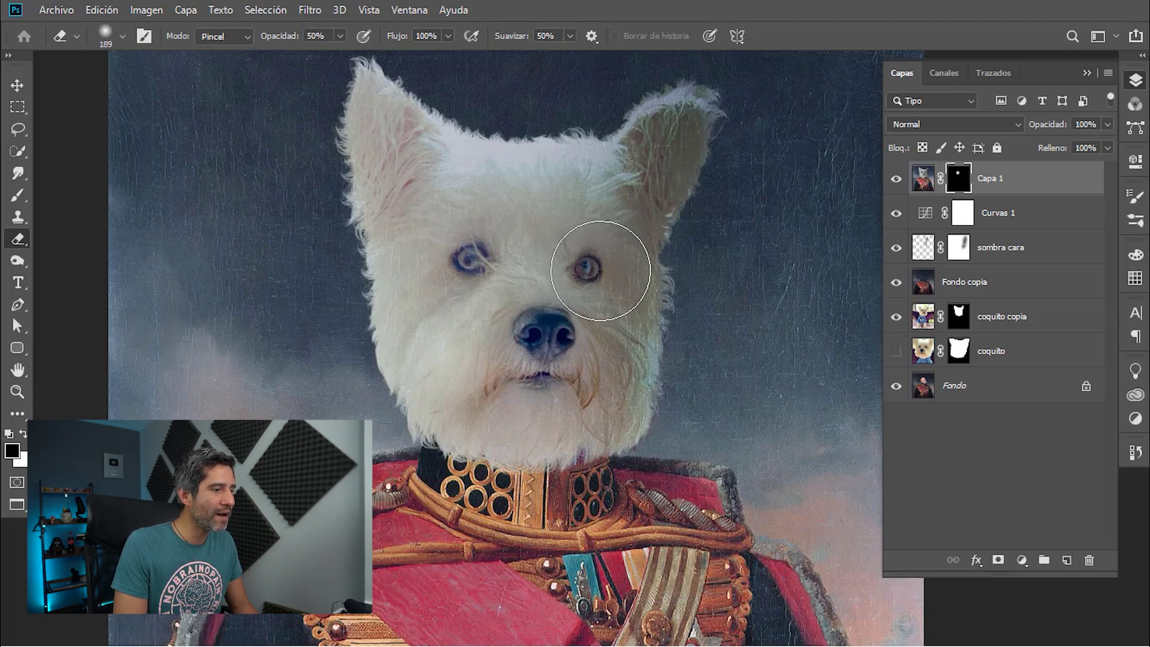
pyautogui.moveTo(601, 271); pyautogui.dragTo(593, 268)
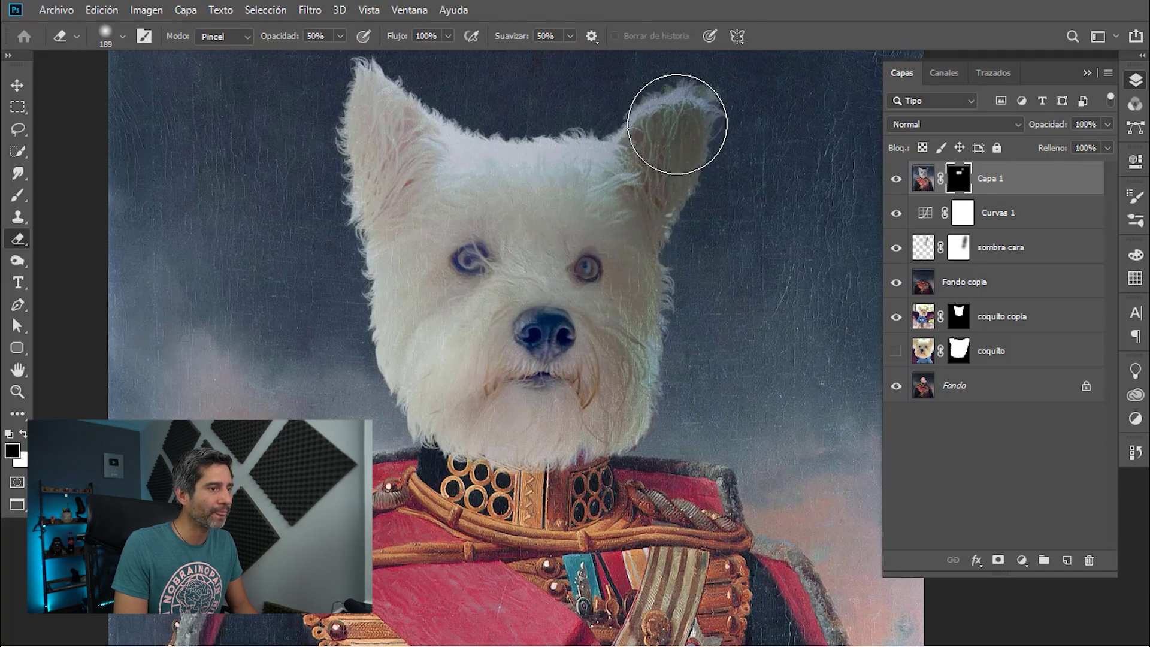
pyautogui.moveTo(677, 124); pyautogui.dragTo(672, 142)
pyautogui.moveTo(411, 116); pyautogui.dragTo(388, 204)
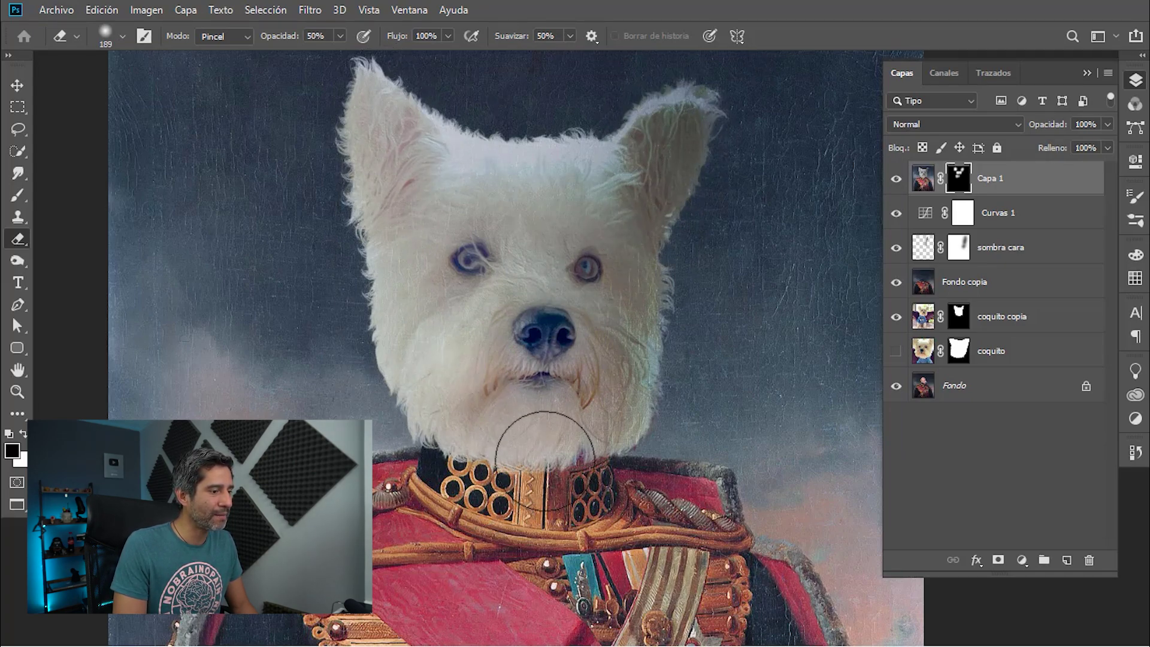
pyautogui.moveTo(617, 411); pyautogui.dragTo(623, 359)
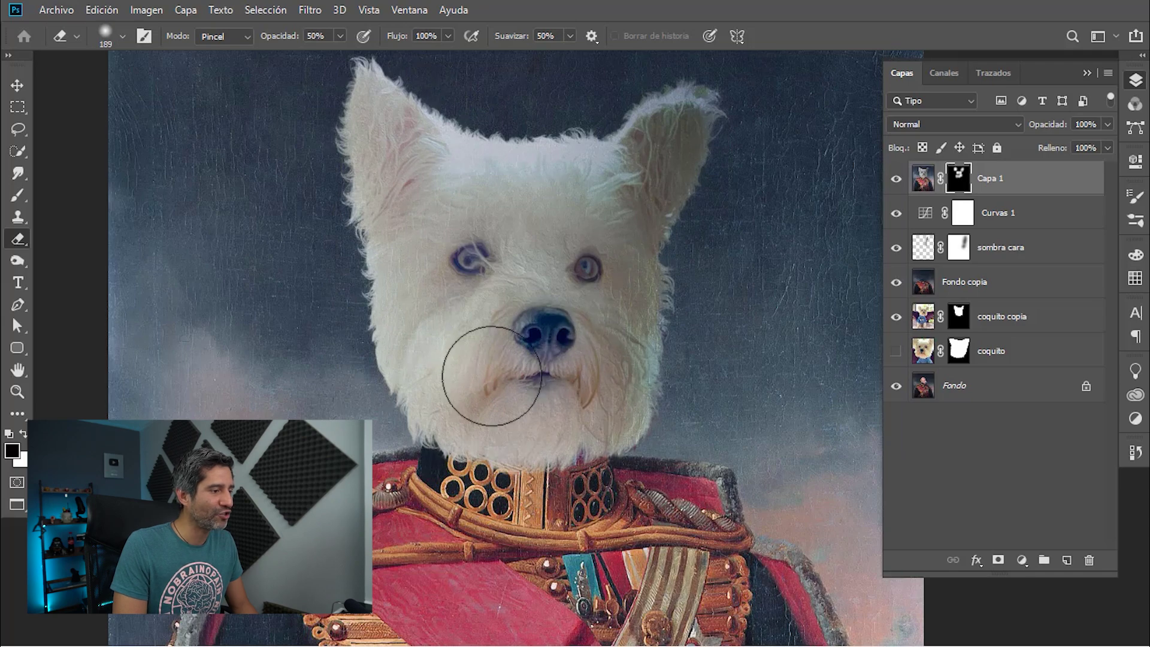
pyautogui.moveTo(492, 376); pyautogui.dragTo(619, 470)
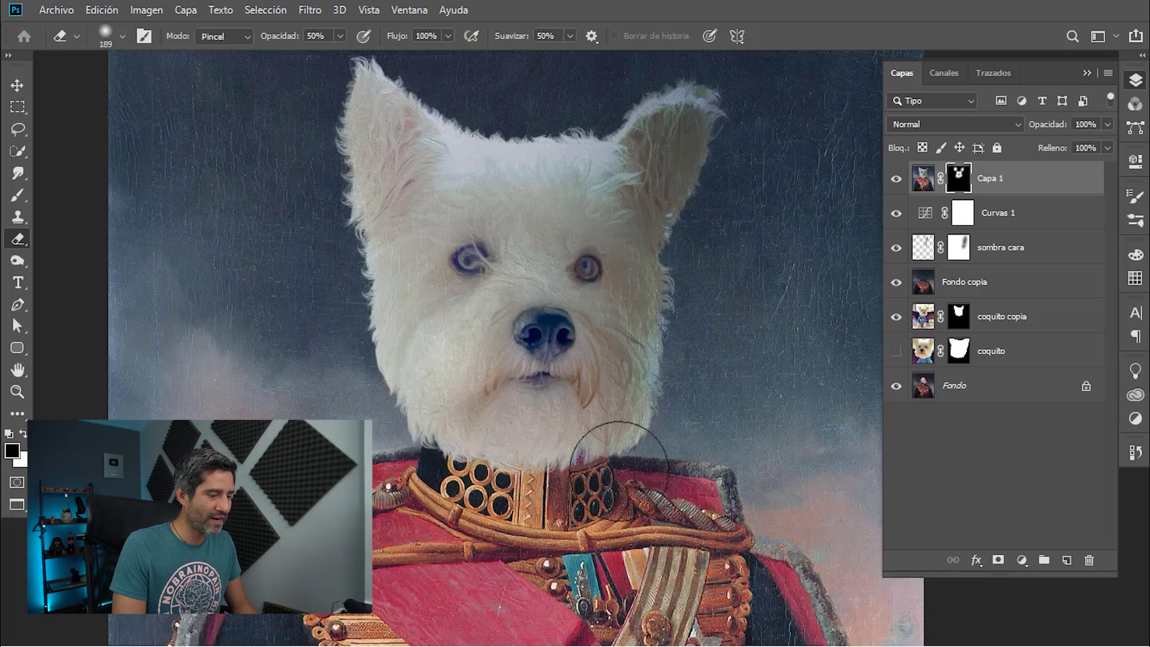
# Zoom out and toggle Capa 1's visibility to compare the partially masked texture
pyautogui.scroll(2, 530, 441)
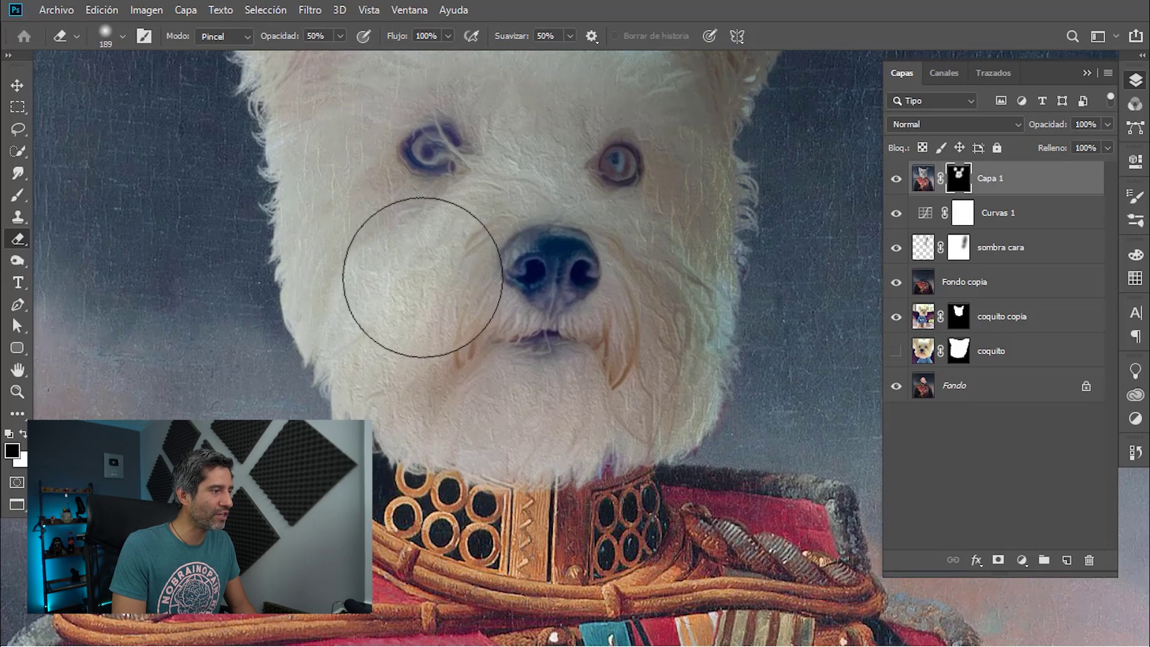
pyautogui.hotkey('ctrl', '-')
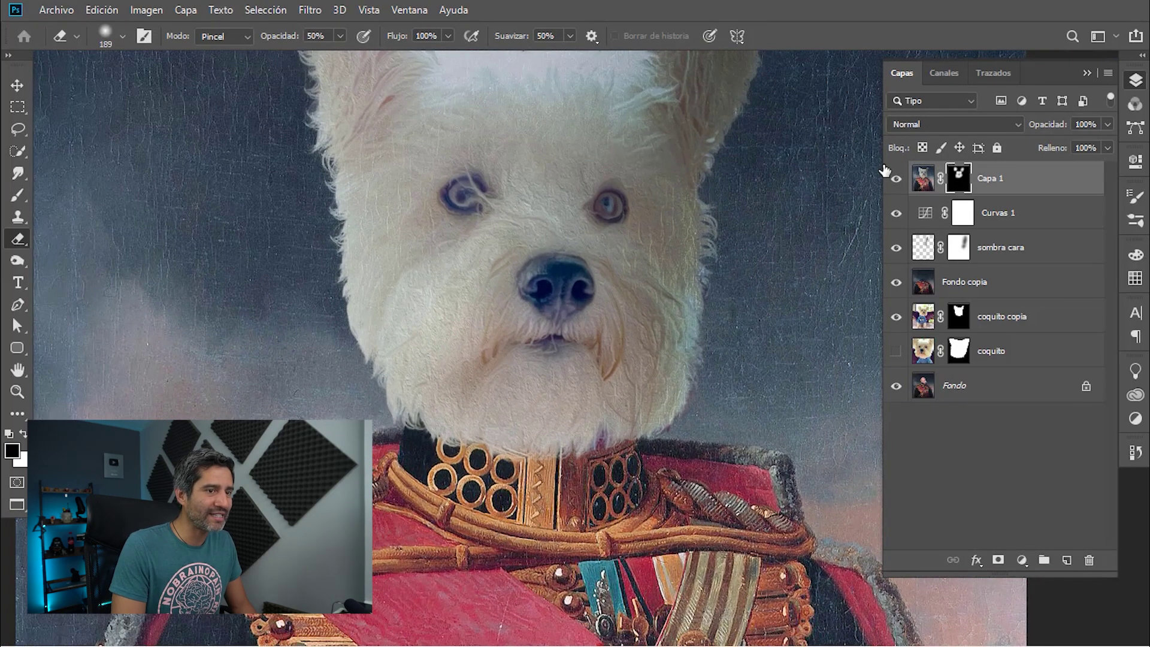
pyautogui.click(896, 179)
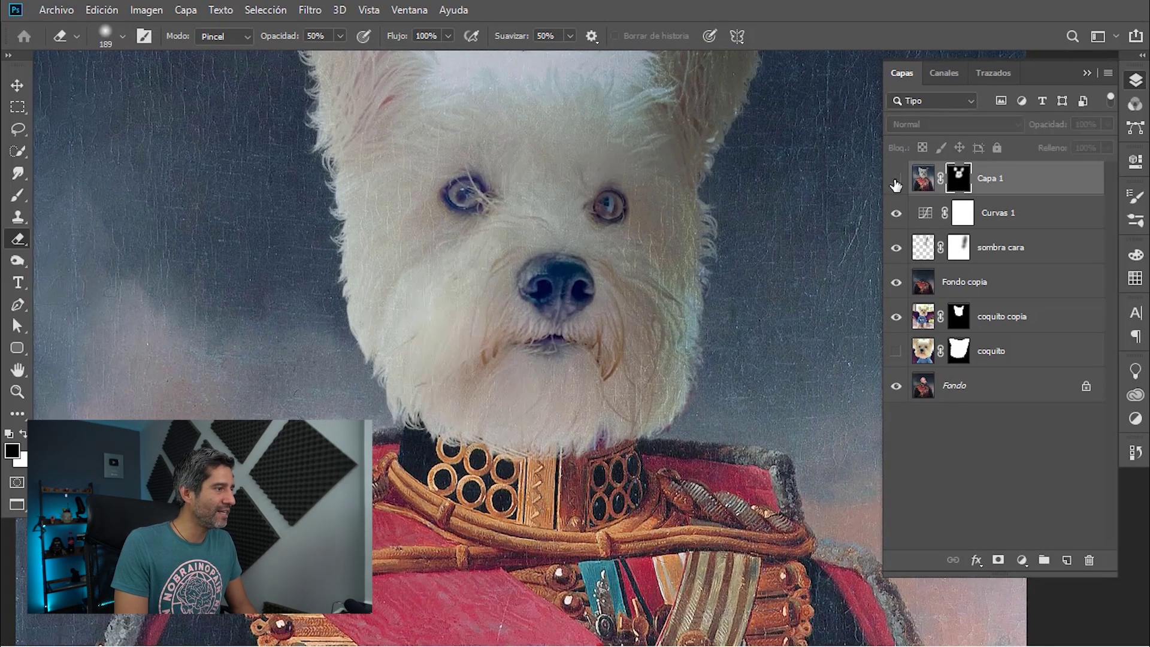
pyautogui.click(896, 179)
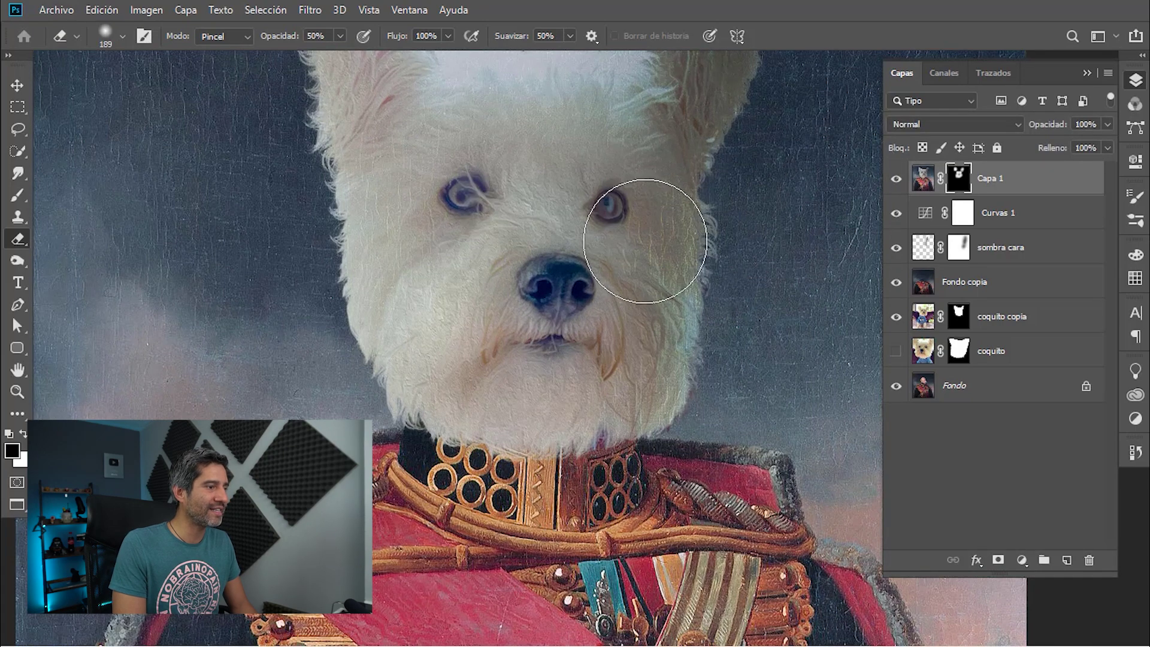
pyautogui.moveTo(559, 170); pyautogui.dragTo(545, 250)
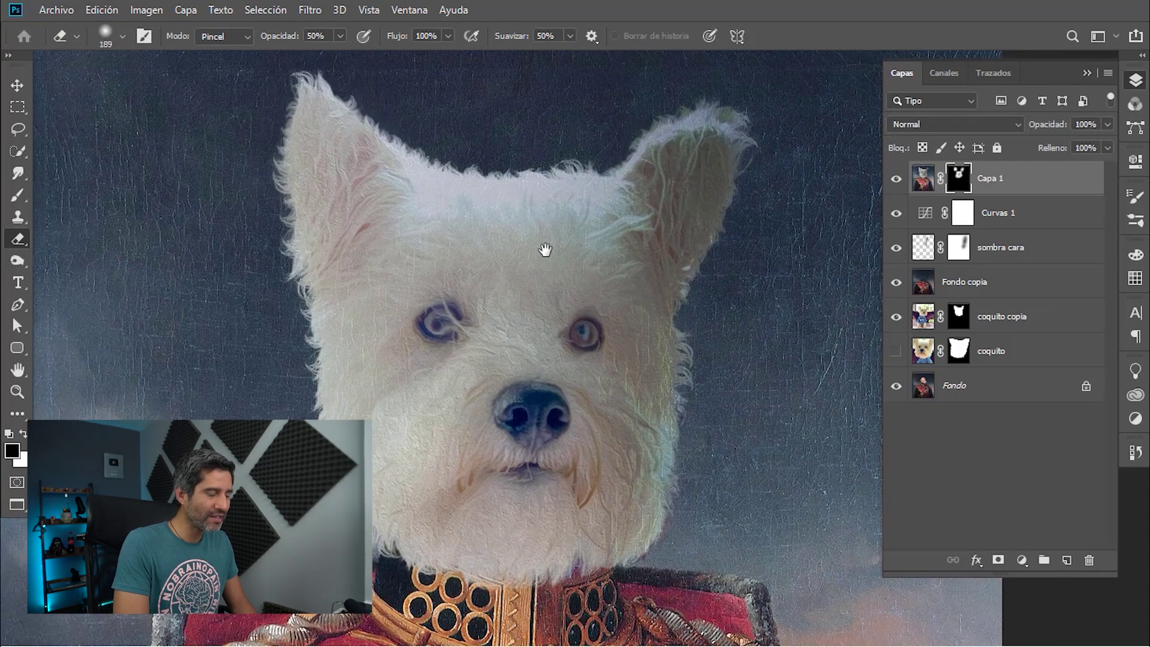
pyautogui.scroll(-3, 545, 250)
pyautogui.scroll(-3, 545, 250)
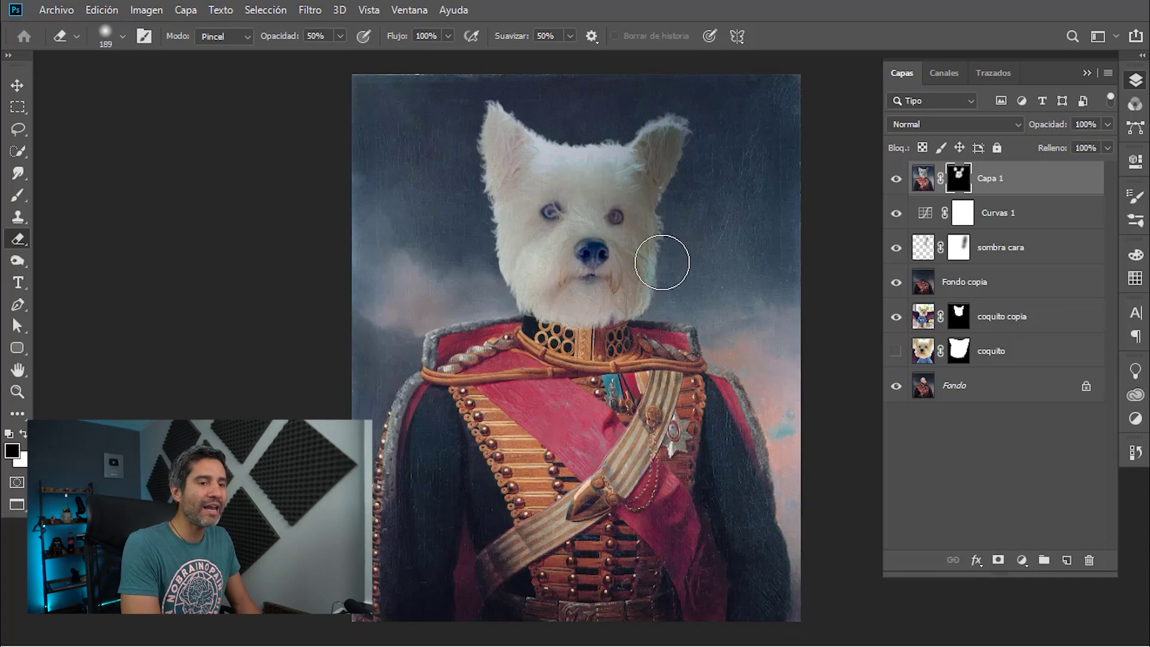
# Stamp visible layers into Capa 2 and apply the Camera Raw 'Sombras cálidas' creative preset
pyautogui.hotkey('ctrl', 'shift', 'alt', 'e')
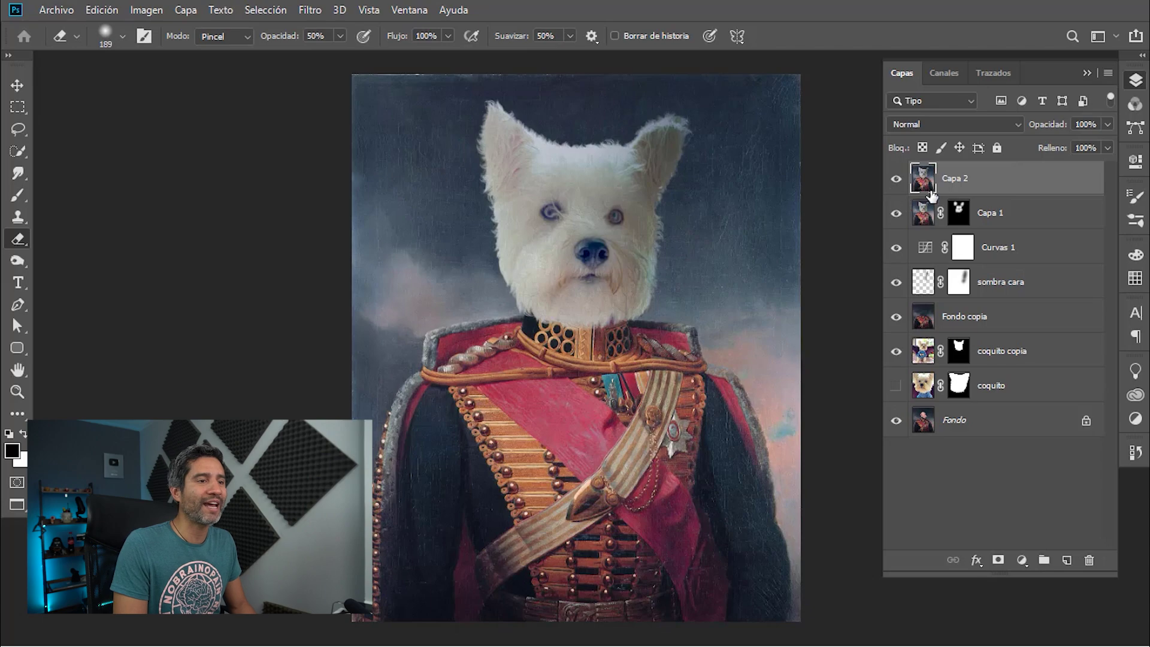
pyautogui.click(311, 10)
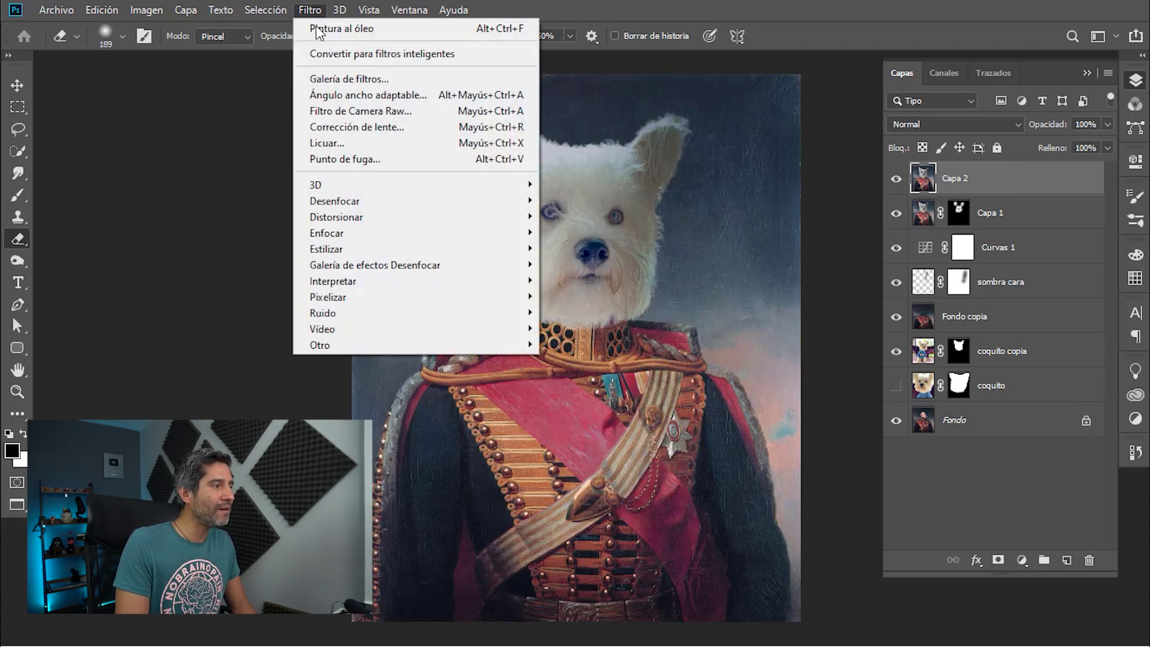
pyautogui.click(339, 110)
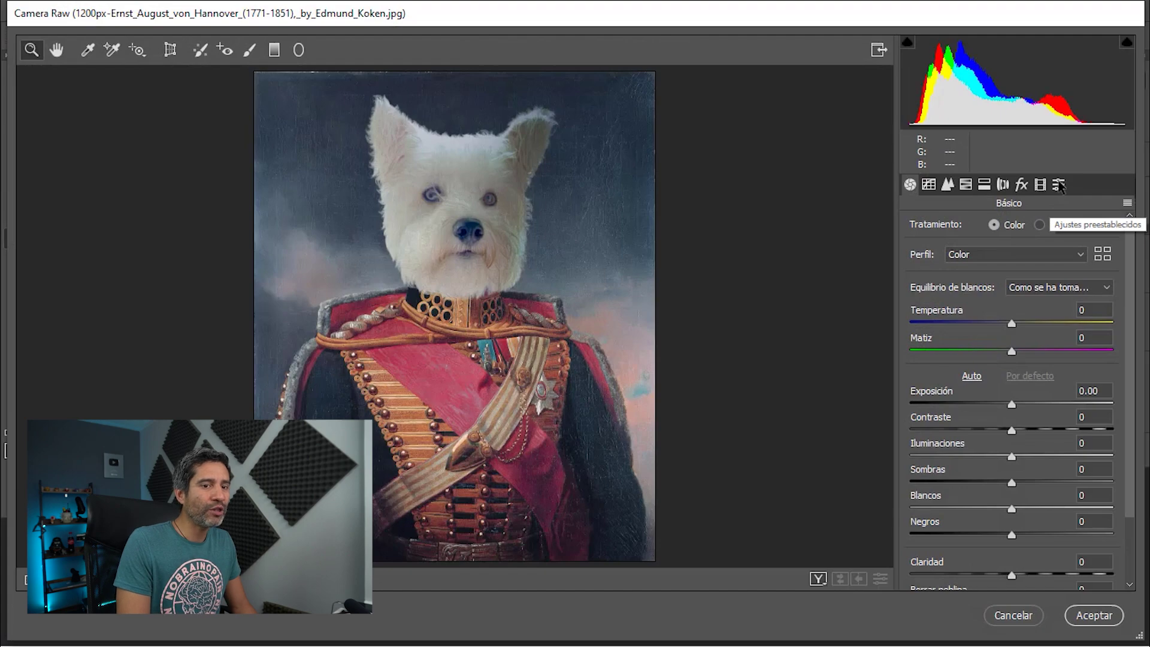
pyautogui.click(1059, 185)
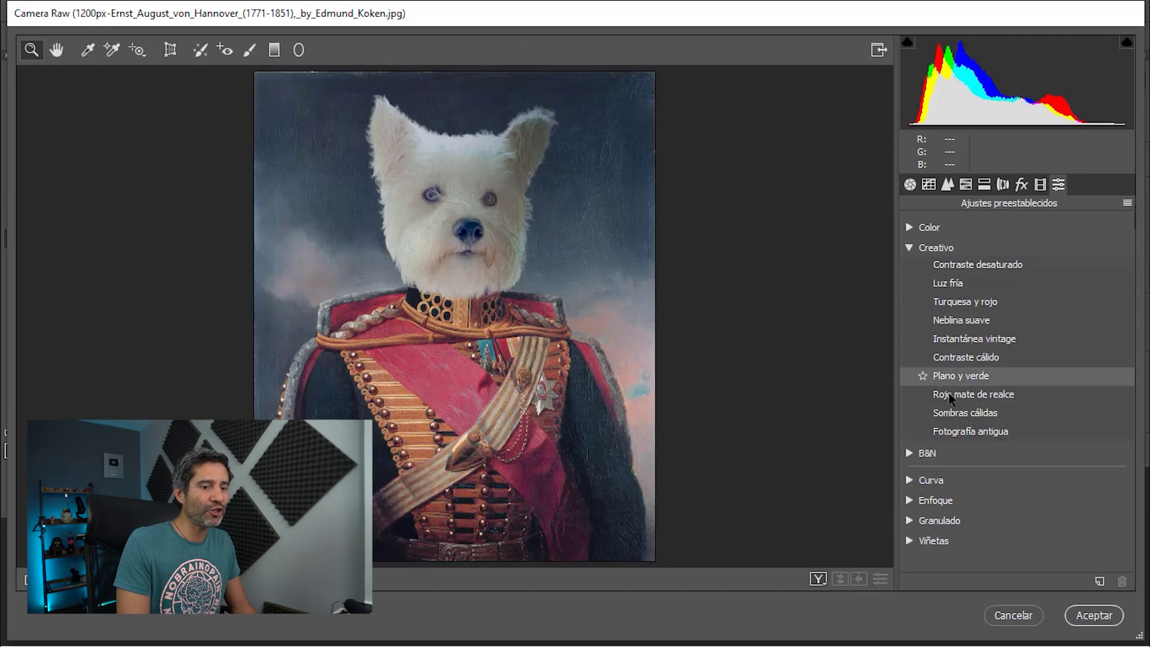
pyautogui.click(952, 413)
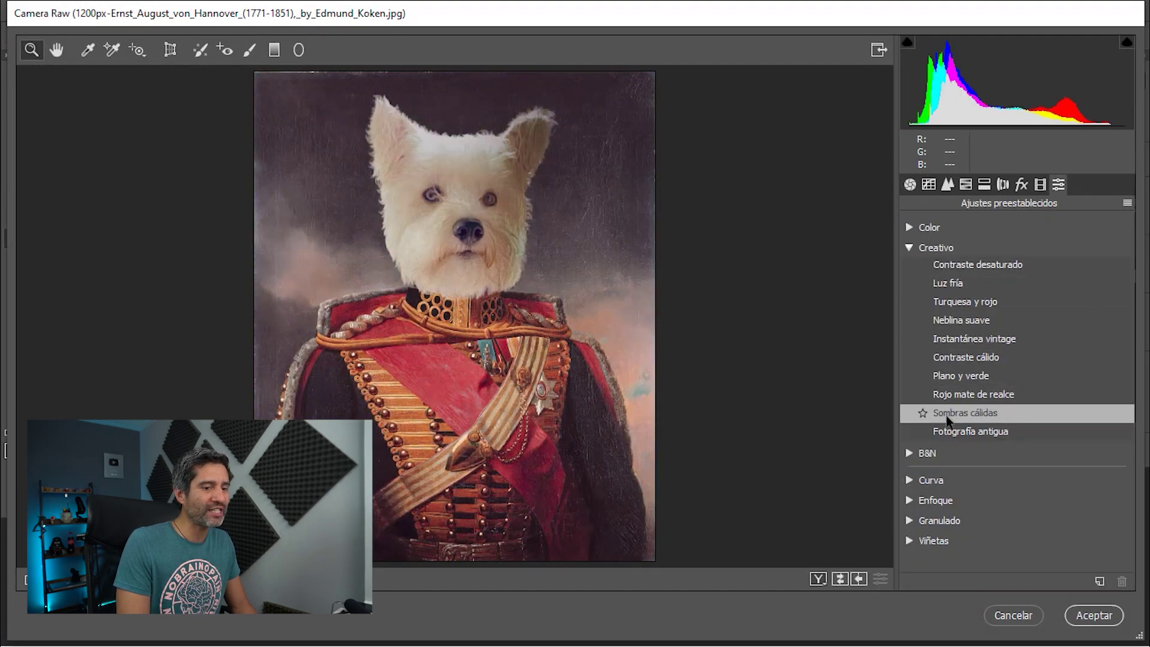
pyautogui.click(1093, 616)
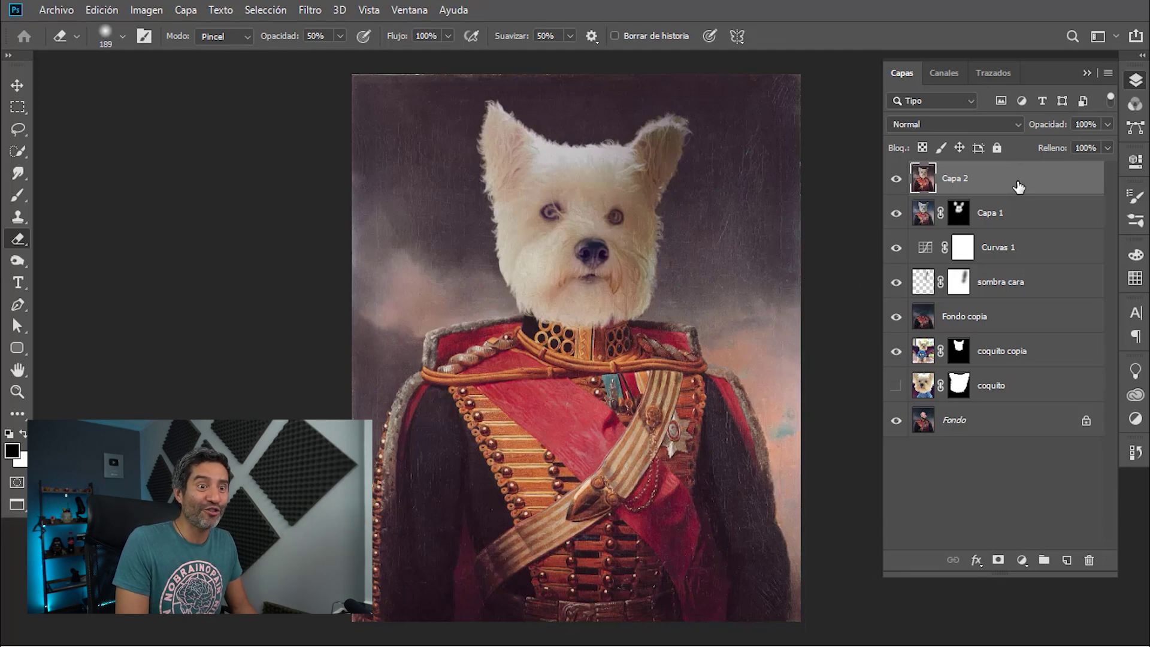
# Add a Levels layer with input black 31, midtones 1.06 and output white about 215
pyautogui.click(1020, 560)
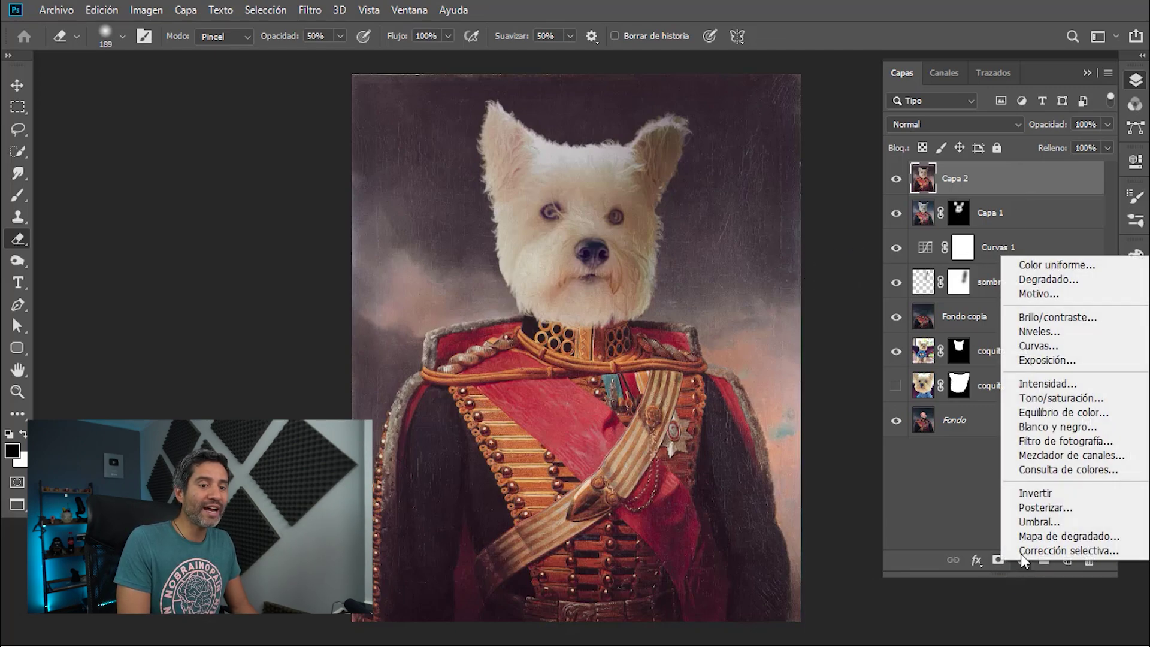
pyautogui.click(1040, 331)
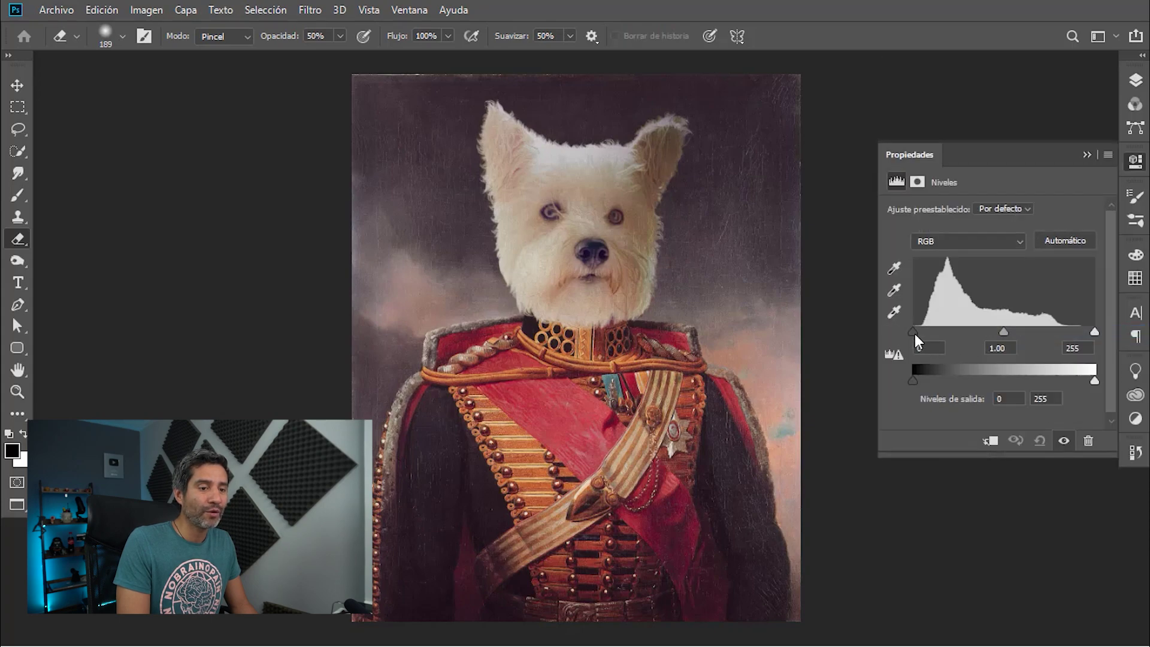
pyautogui.moveTo(913, 333); pyautogui.dragTo(930, 330)
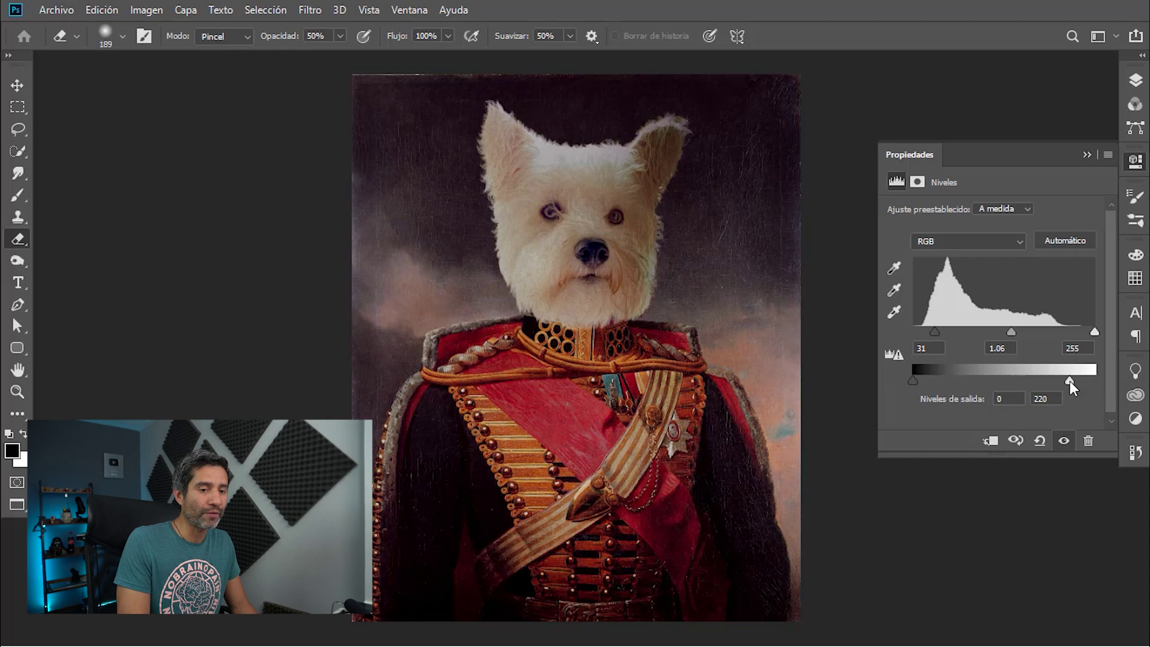
pyautogui.moveTo(1082, 383)
pyautogui.mouseDown()
pyautogui.moveTo(1105, 382)
pyautogui.moveTo(1087, 386)
pyautogui.mouseUp()
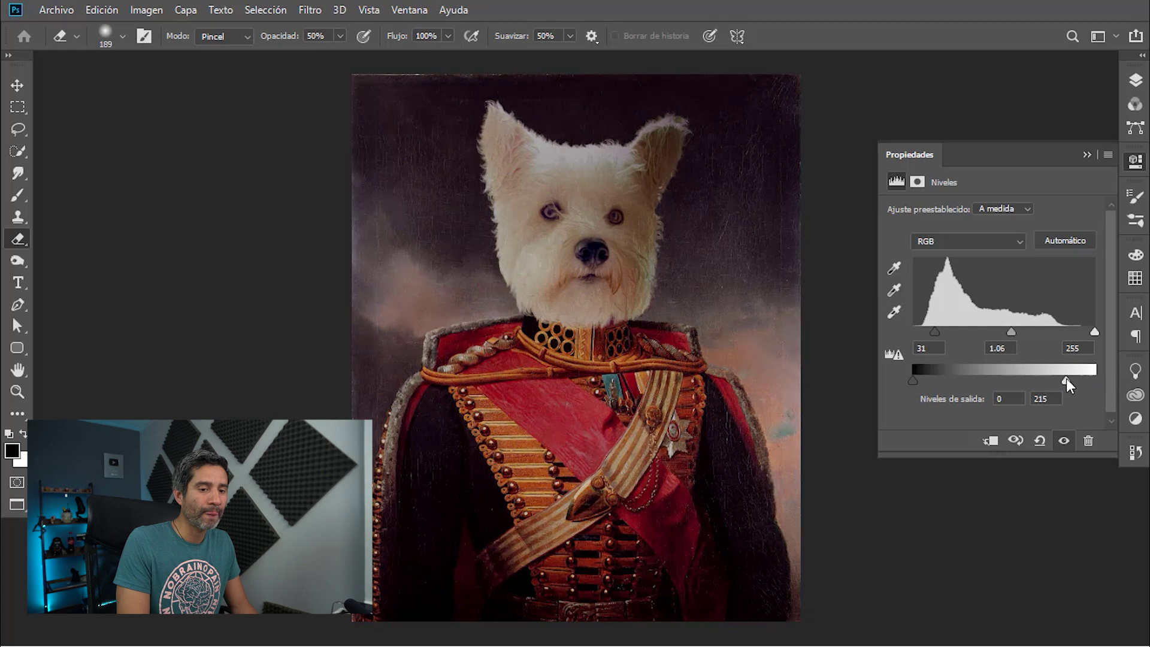
pyautogui.press('F7')
# Toggle the Levels layer to compare, then add a Hue/Saturation adjustment layer
pyautogui.click(896, 180)
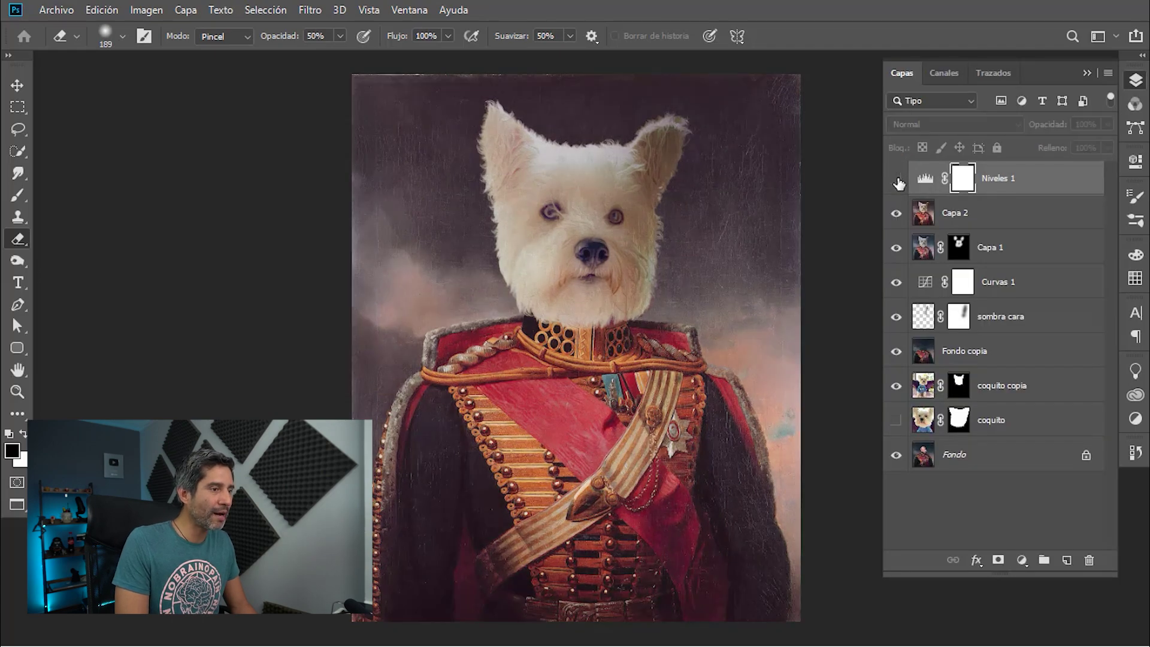
pyautogui.click(897, 179)
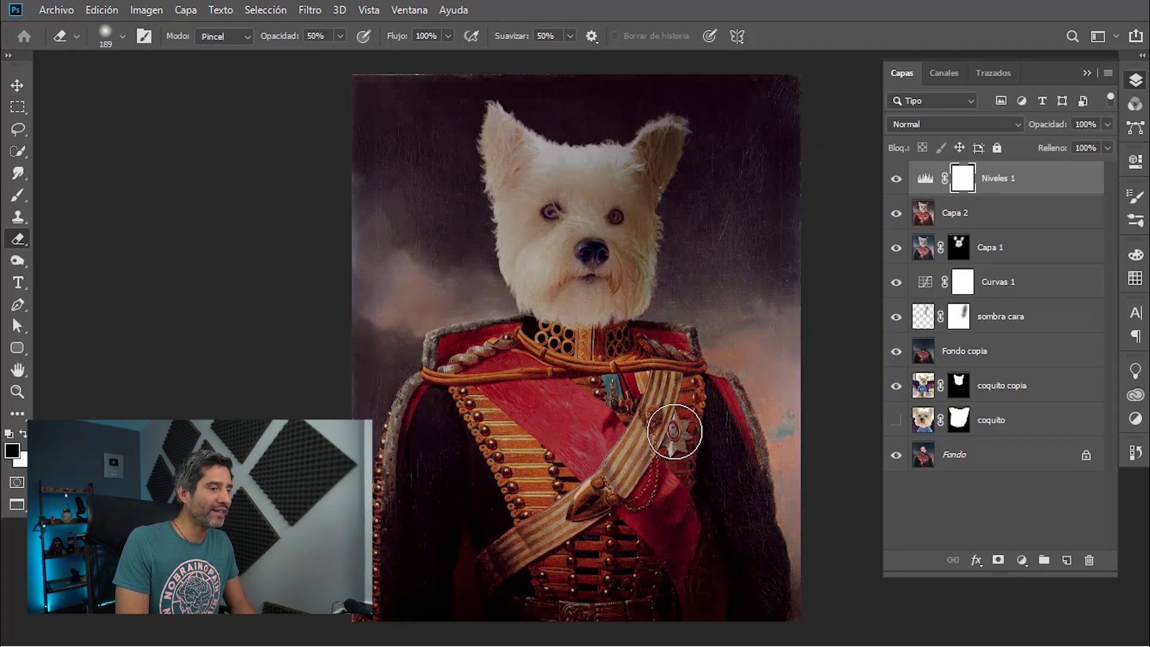
pyautogui.click(1021, 560)
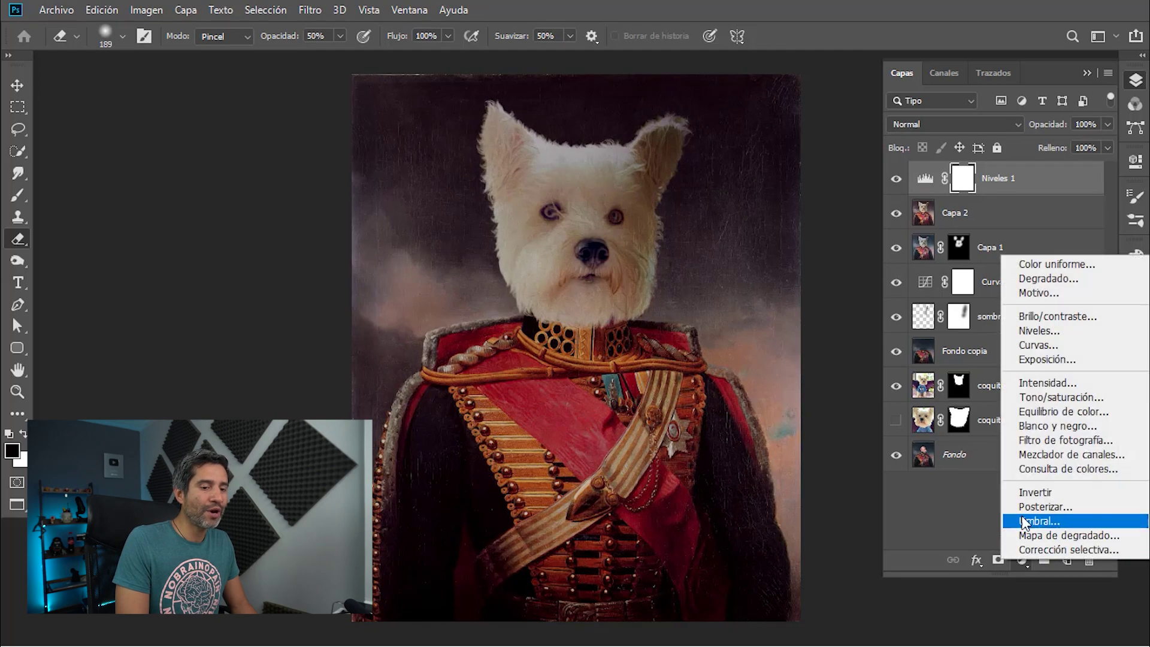
pyautogui.click(1025, 399)
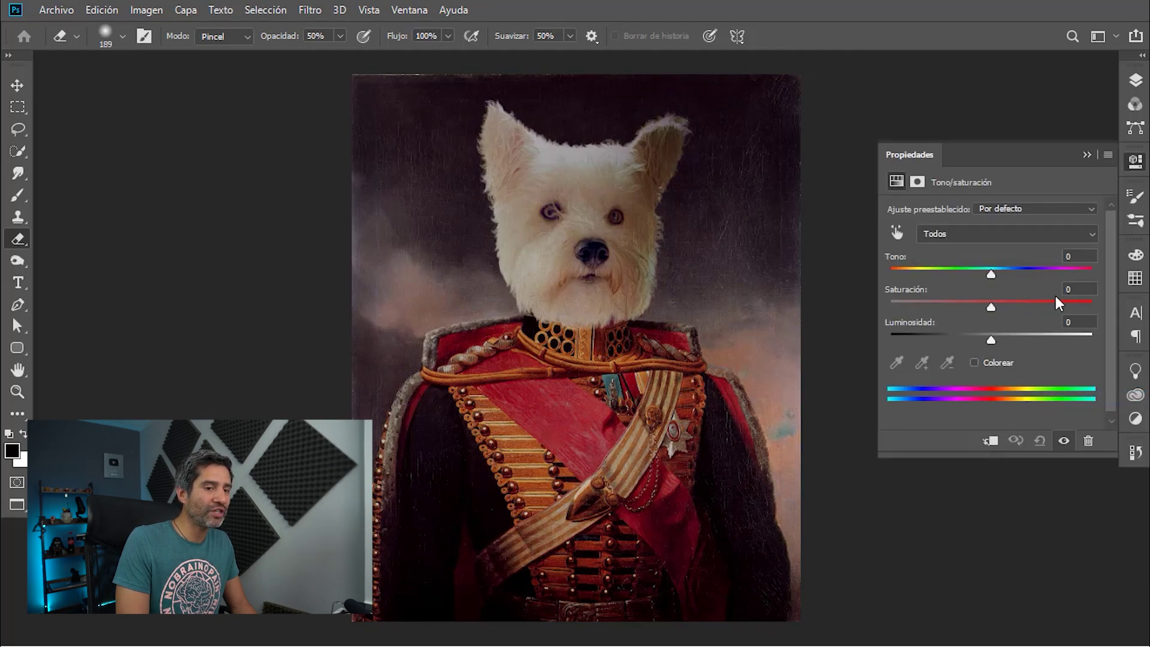
# Lower Saturation to about -36 and toggle the layer to compare the muted colours
pyautogui.write('-30')
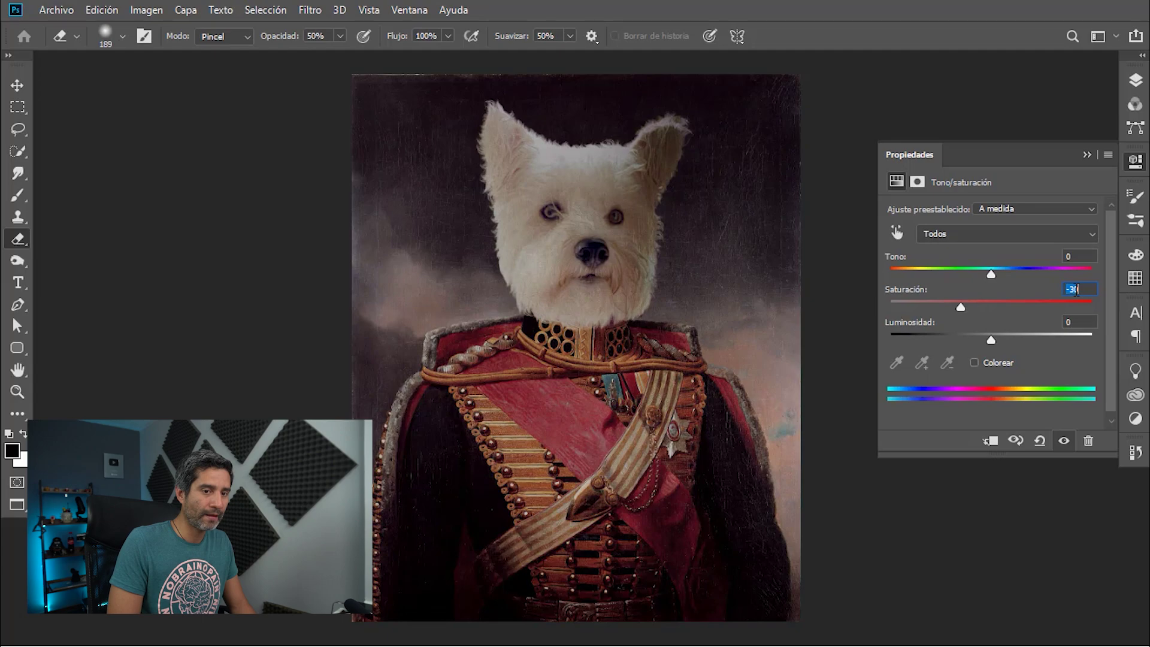
pyautogui.press('Up')
pyautogui.press('Up')
pyautogui.press('Up')
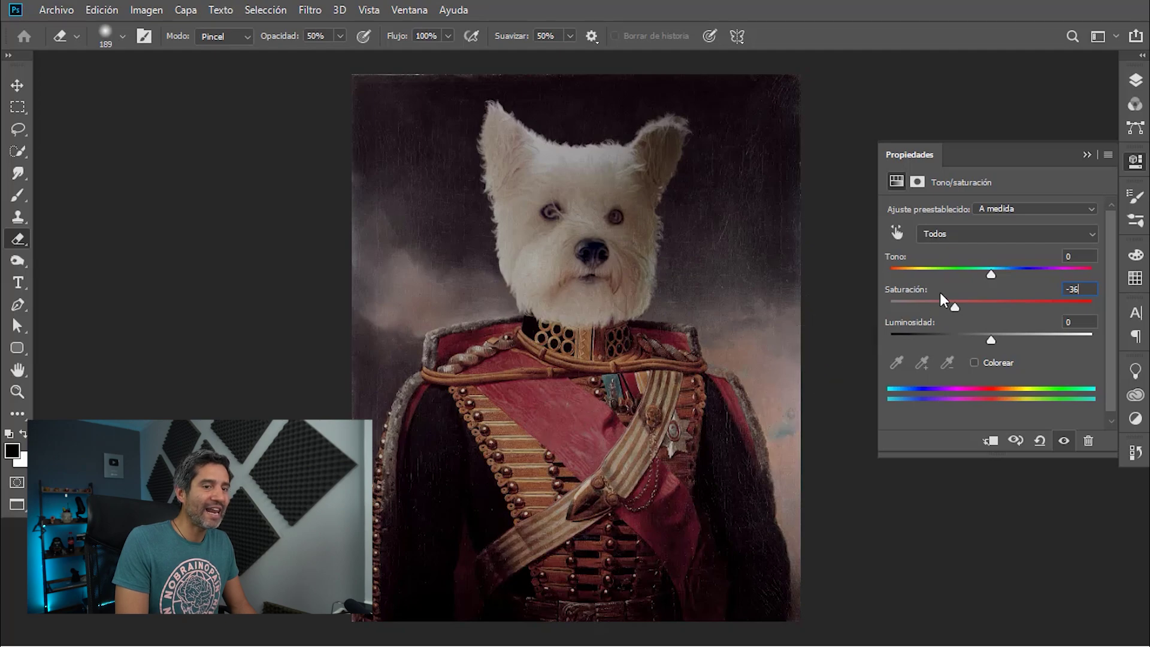
pyautogui.click(1136, 82)
pyautogui.click(896, 180)
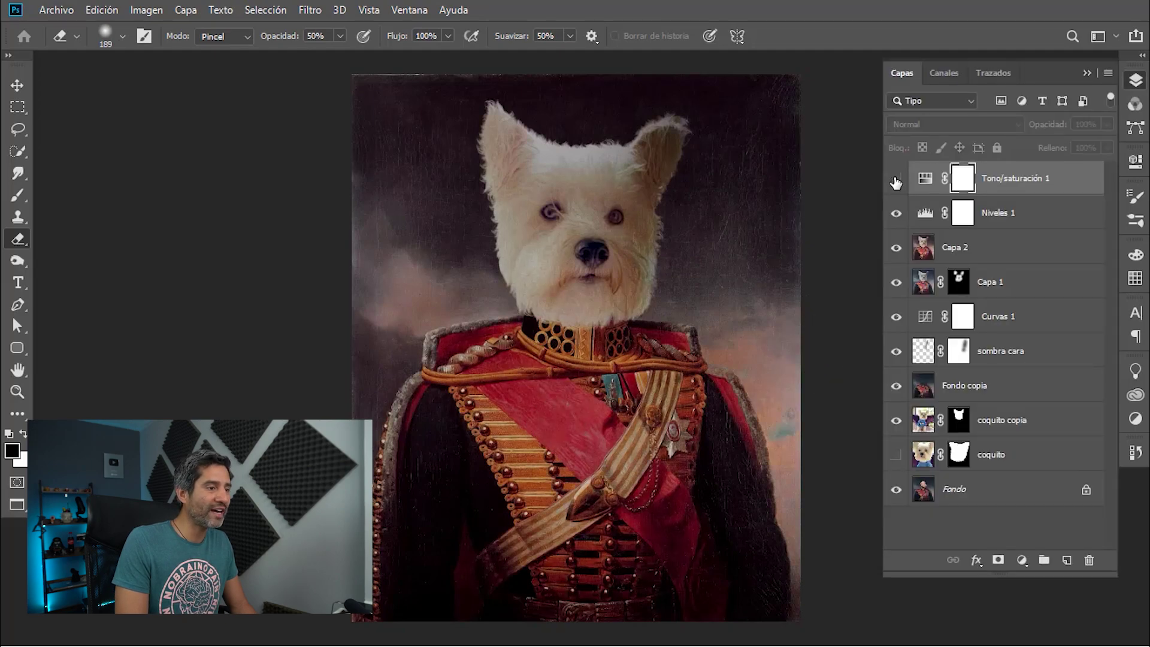
pyautogui.click(896, 180)
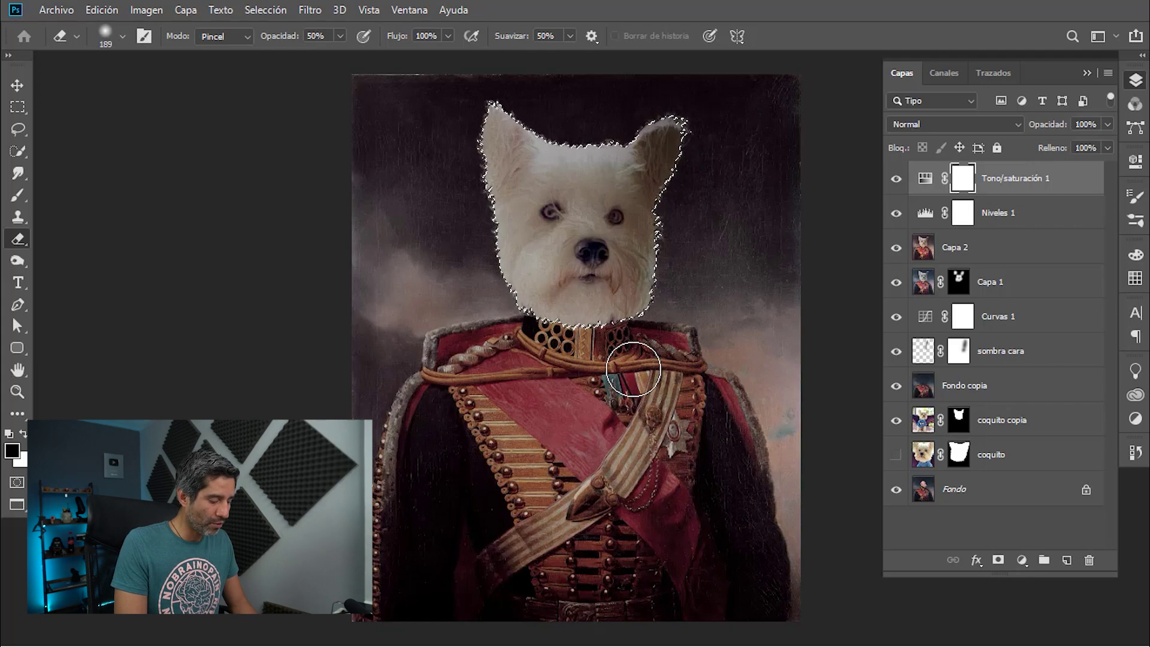
# Invert the dog-head selection, fill the Hue/Saturation mask black around it, and deselect
pyautogui.hotkey('ctrl', 'shift', 'i')
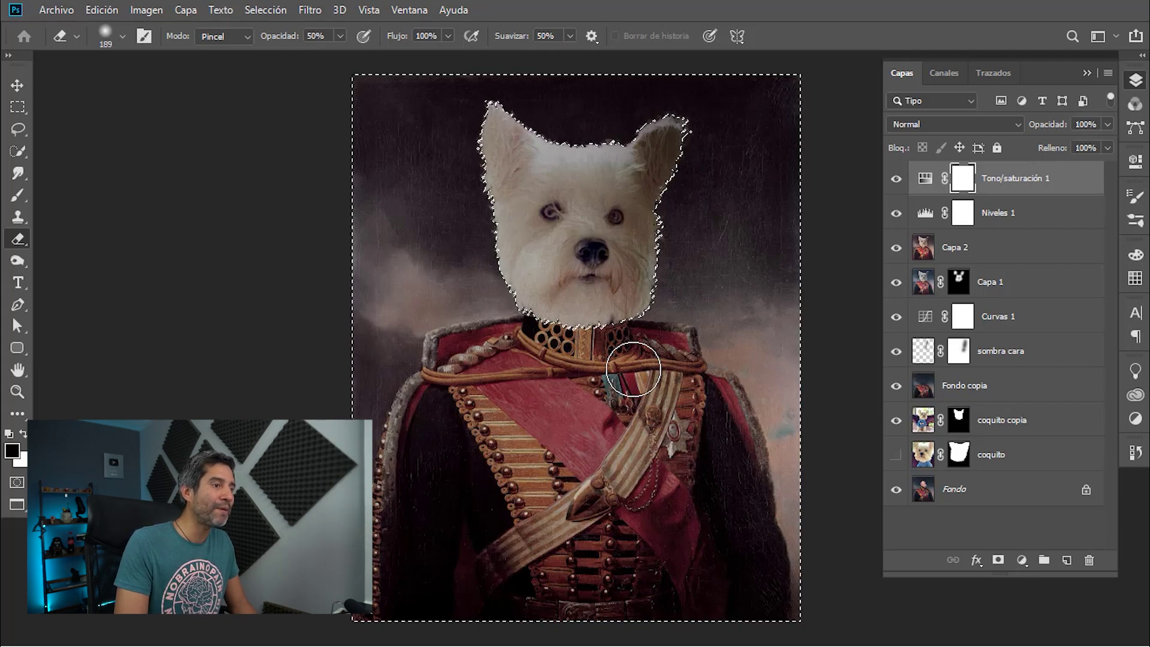
pyautogui.click(22, 442)
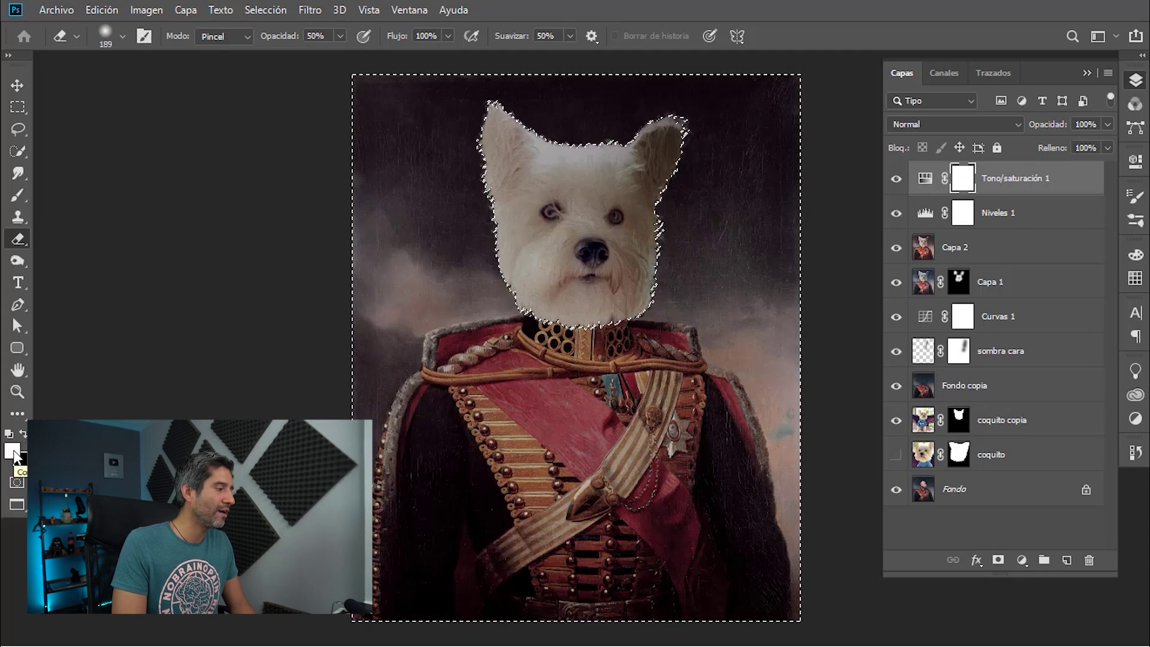
pyautogui.press('Delete')
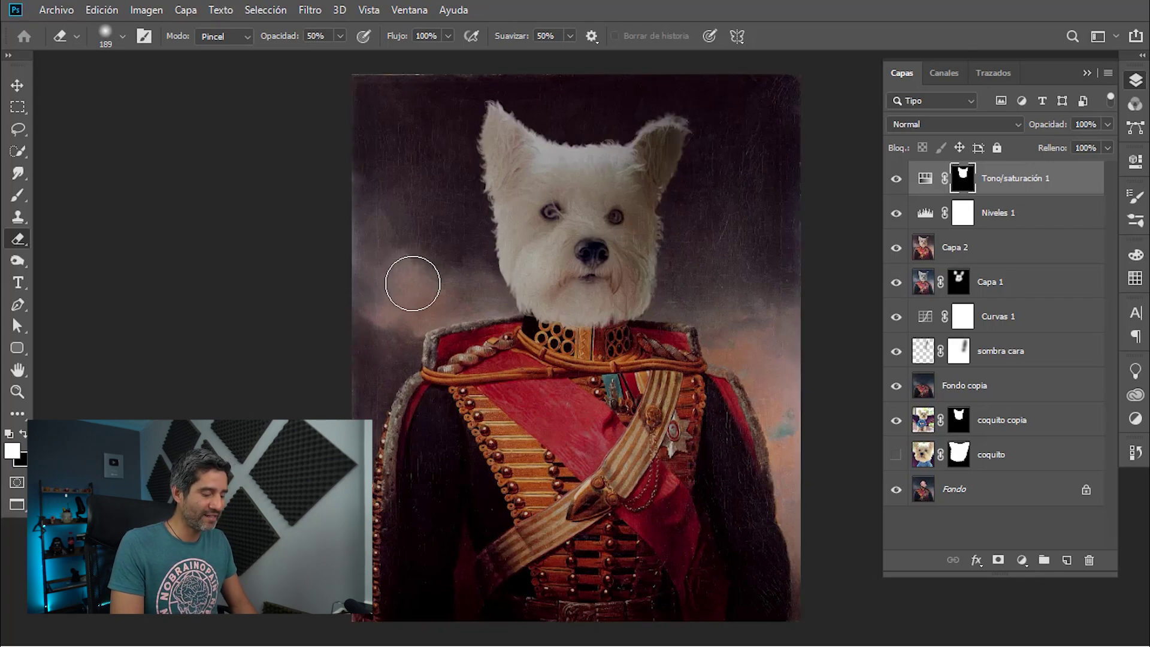
pyautogui.hotkey('ctrl', 'd')
pyautogui.press('v')
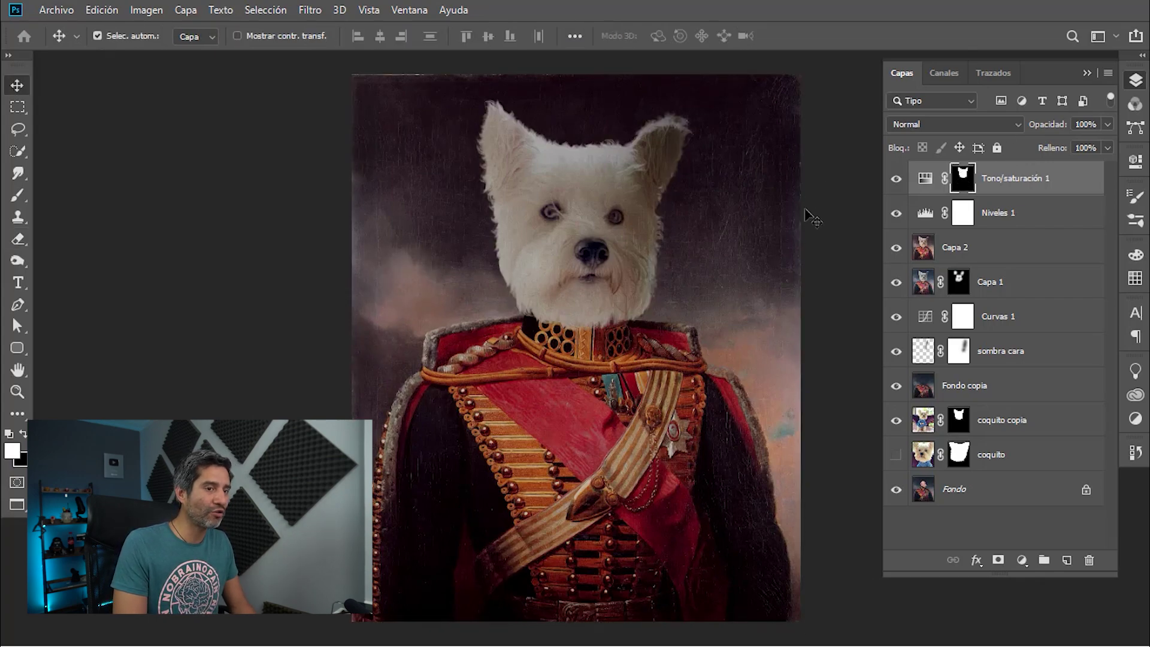
# Add a Color Lookup adjustment layer using the HorrorBlue.3DL look
pyautogui.click(896, 178)
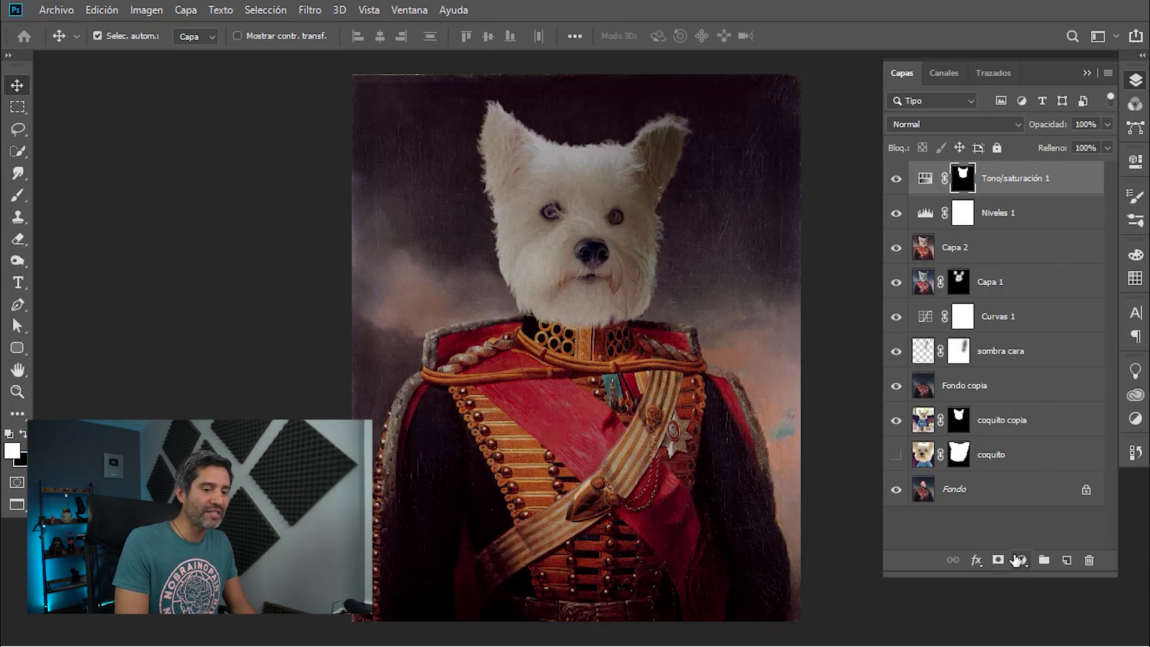
pyautogui.click(1021, 561)
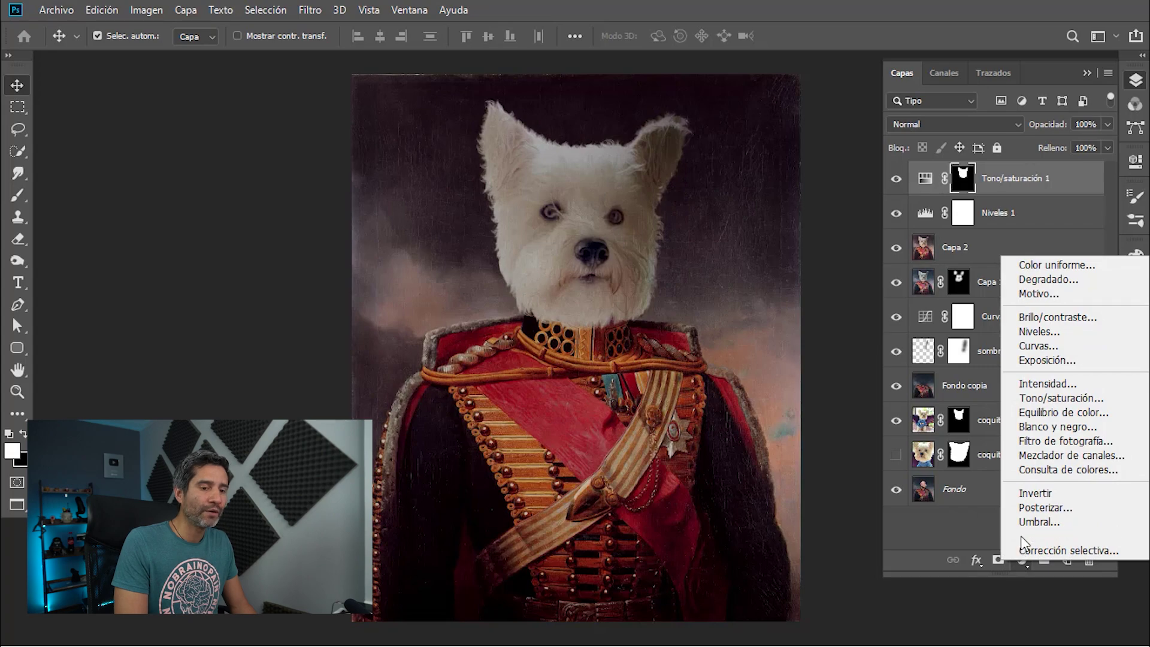
pyautogui.click(1025, 470)
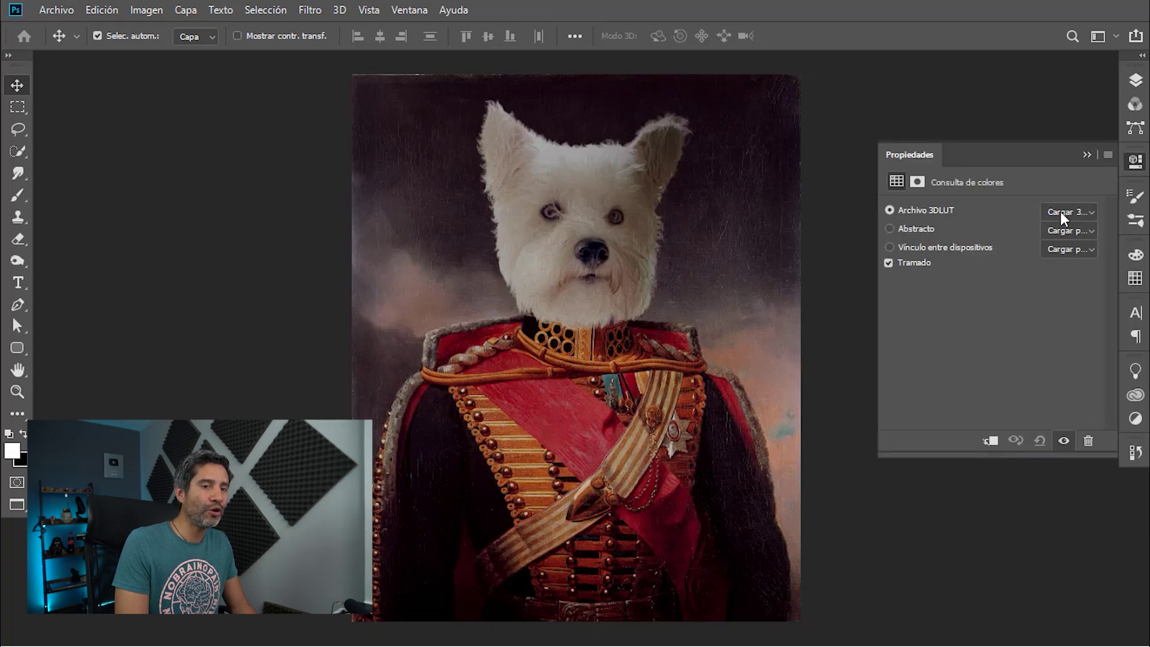
pyautogui.click(1066, 217)
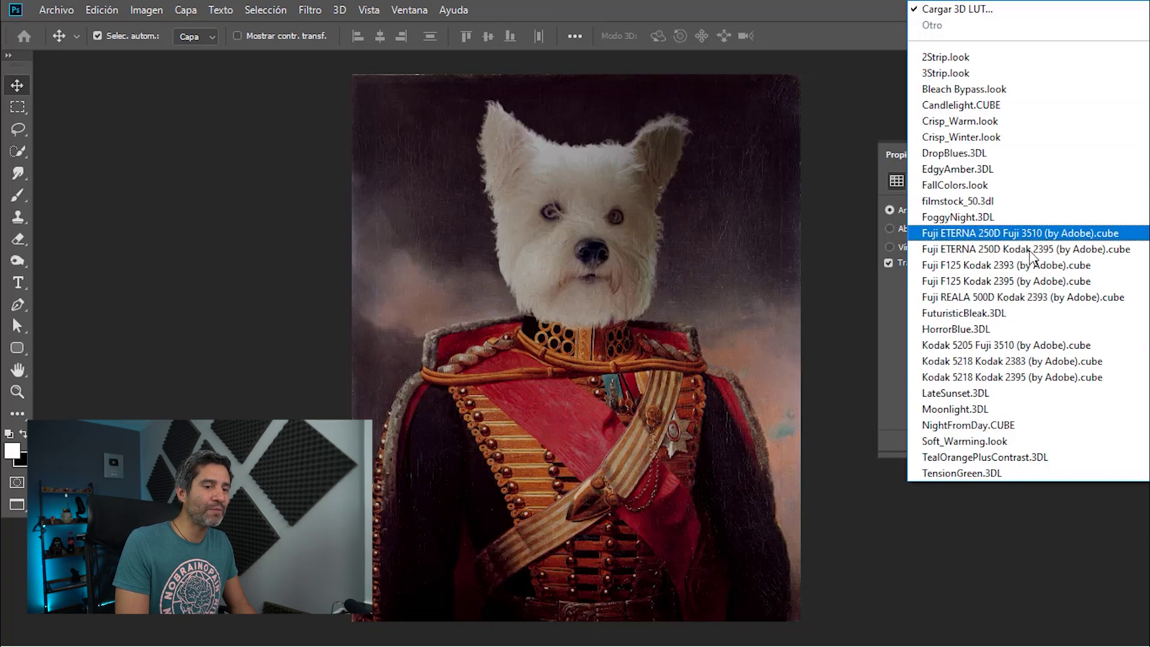
pyautogui.click(987, 334)
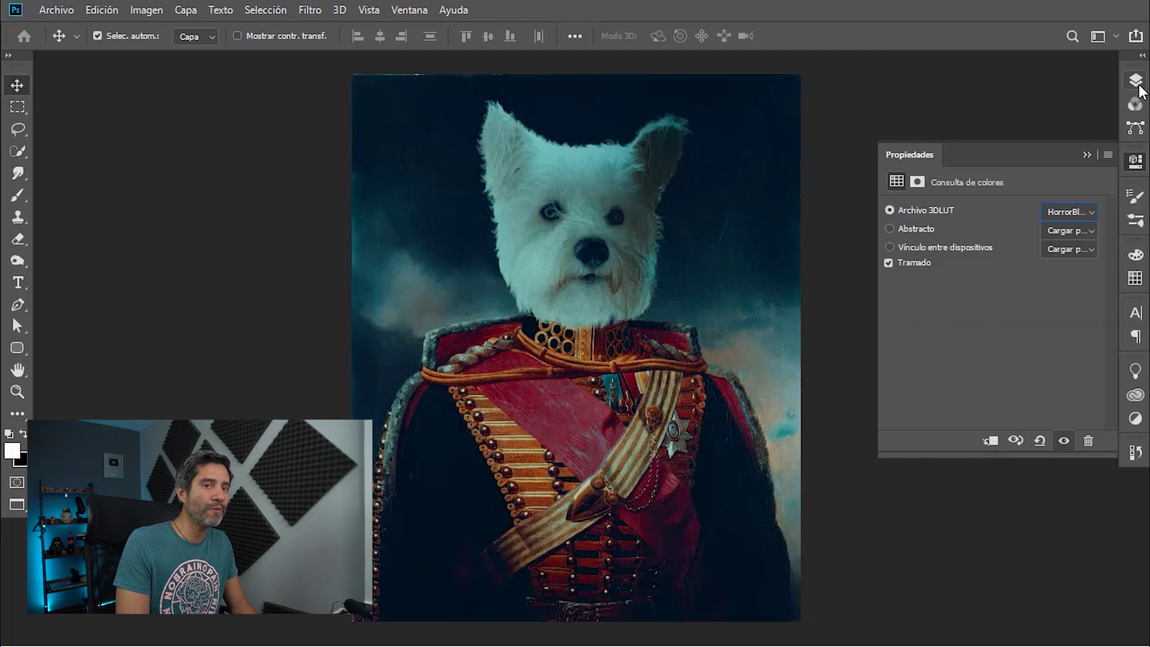
# Set the Color Lookup layer's blend mode to Screen (Trama)
pyautogui.click(1137, 84)
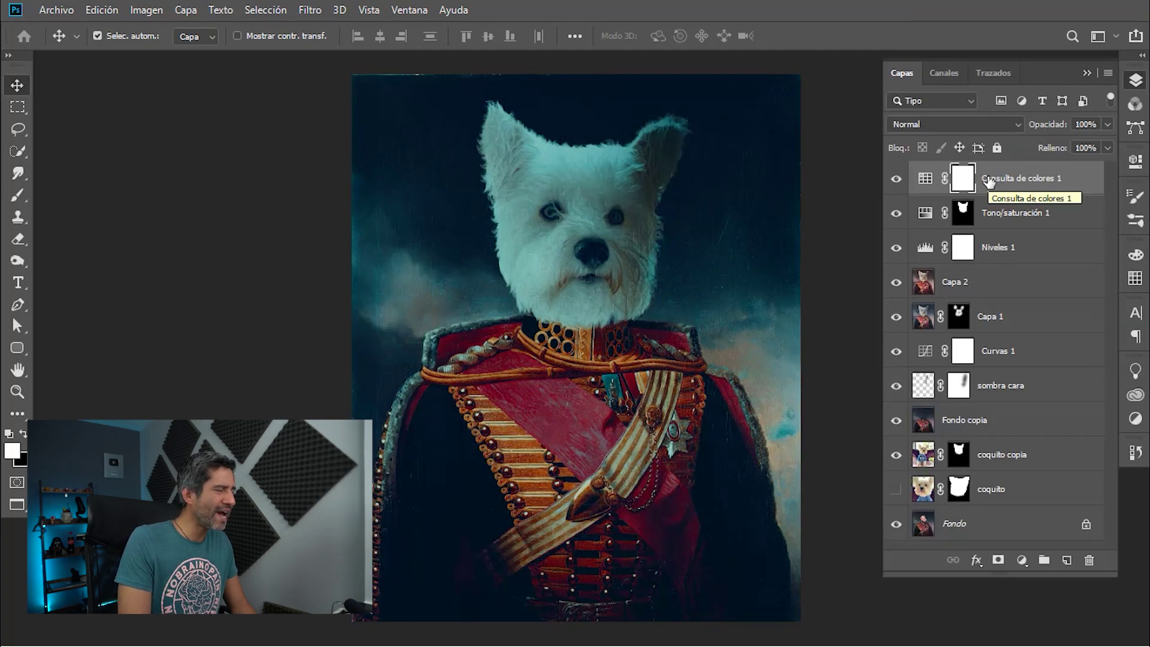
pyautogui.click(992, 126)
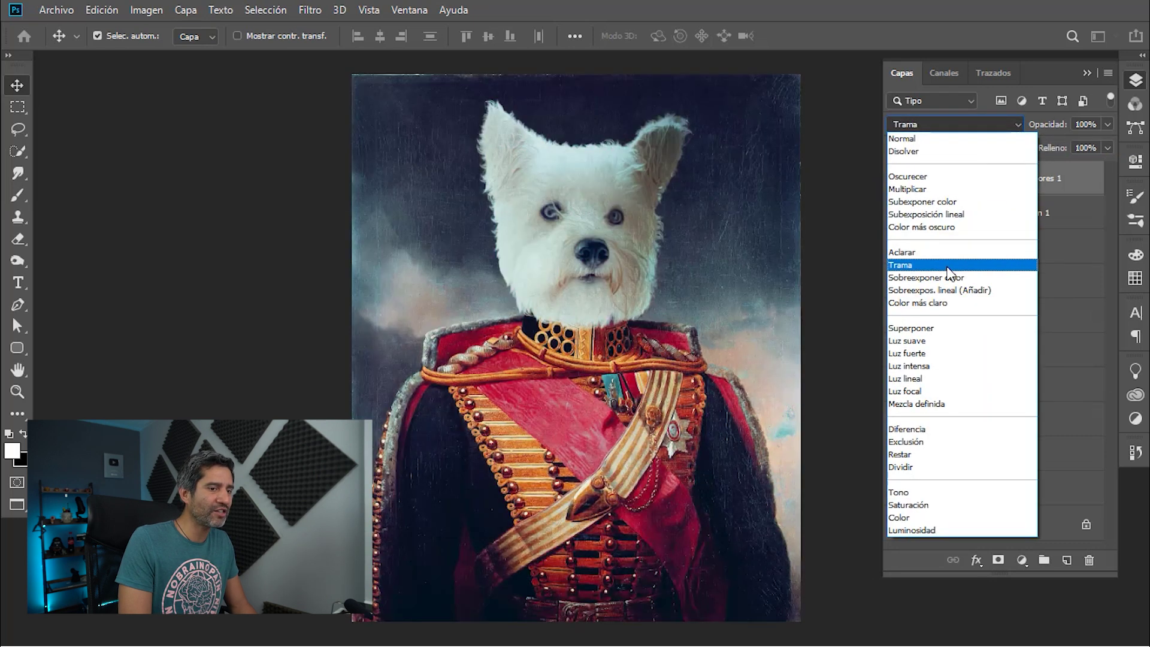
pyautogui.click(911, 265)
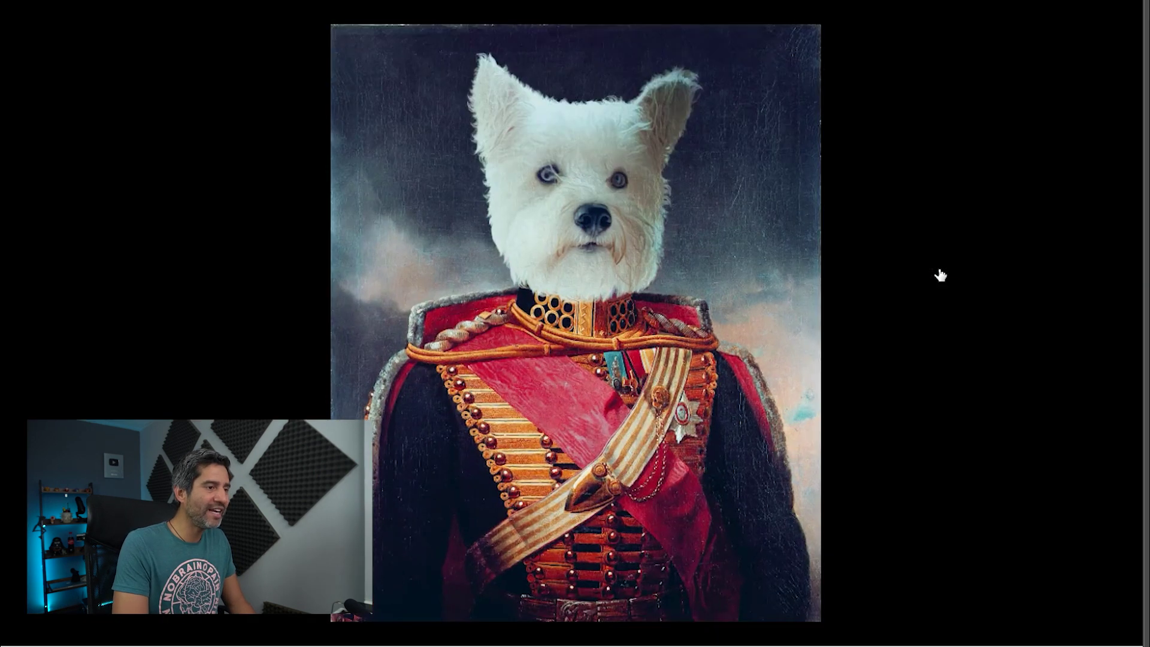